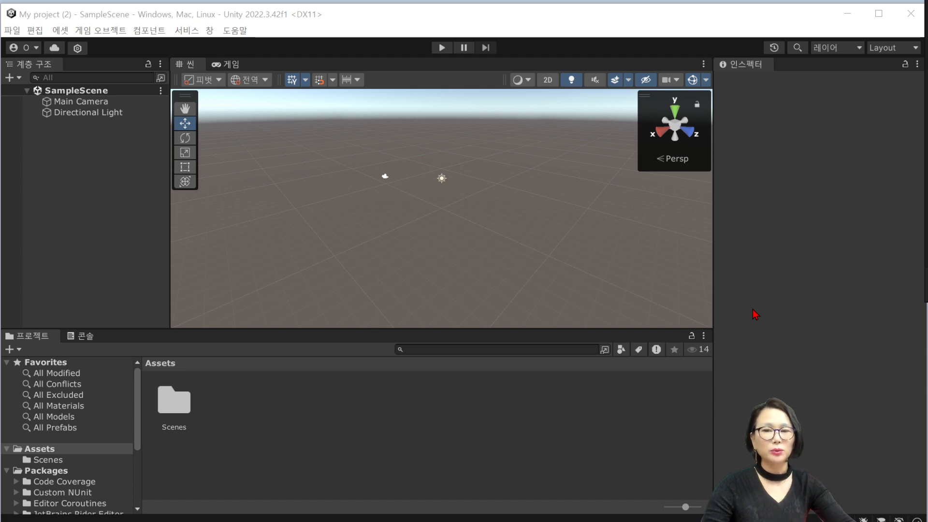
# - Add a new Terrain 3D object to SampleScene
pyautogui.rightClick(95, 159)
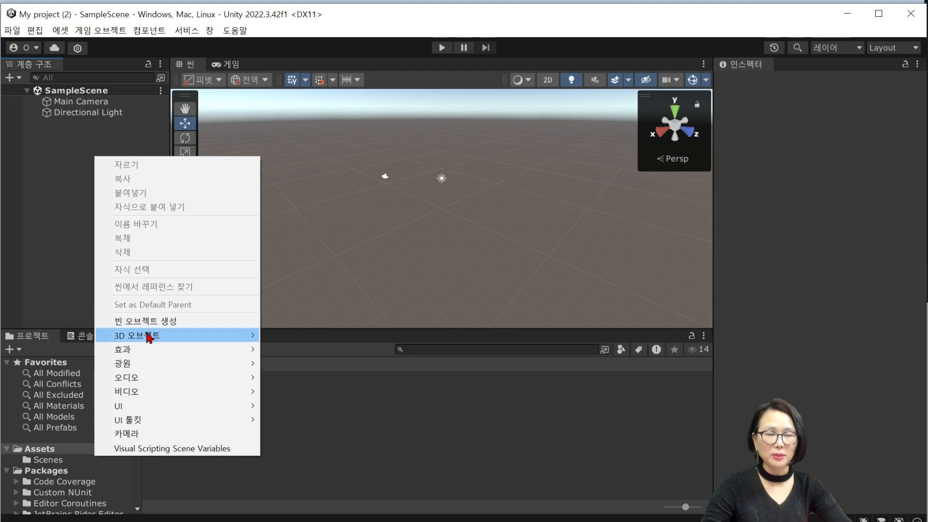
pyautogui.moveTo(148, 337)
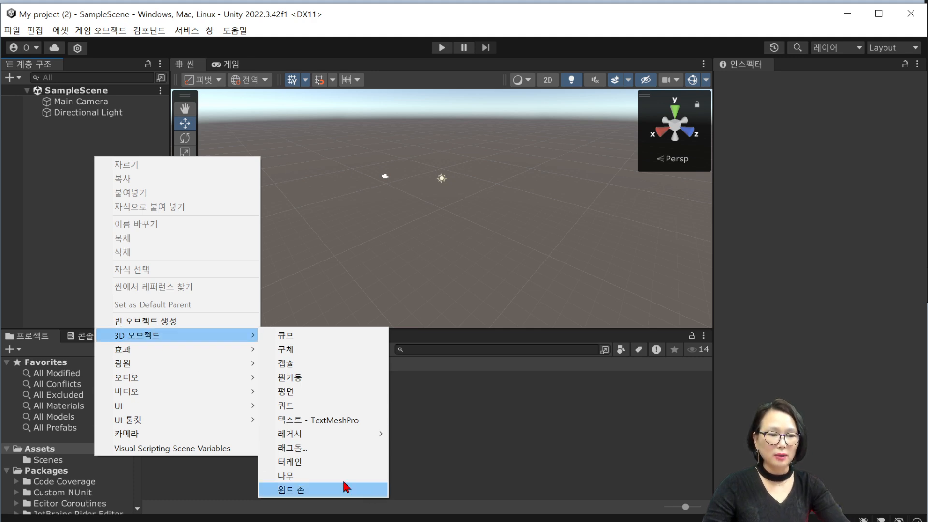
pyautogui.click(323, 462)
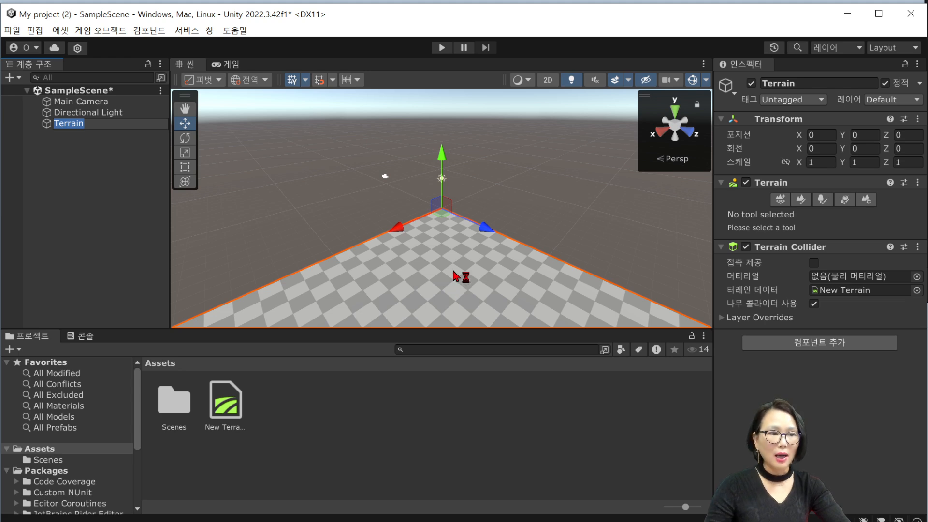
# - Set the terrain's position to X -500 and Z -500 so it is centred on the scene origin
pyautogui.keyDown('alt'); pyautogui.moveTo(453, 261); pyautogui.dragTo(290, 266); pyautogui.keyUp('alt')
pyautogui.keyDown('alt'); pyautogui.moveTo(604, 263); pyautogui.dragTo(217, 213); pyautogui.keyUp('alt')
pyautogui.keyDown('alt'); pyautogui.moveTo(444, 224); pyautogui.dragTo(518, 300); pyautogui.keyUp('alt')
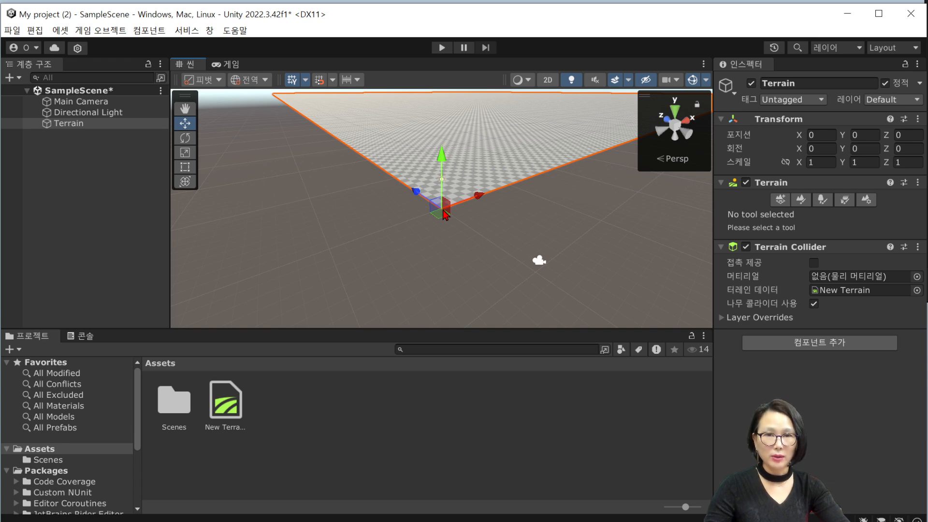
pyautogui.click(820, 135)
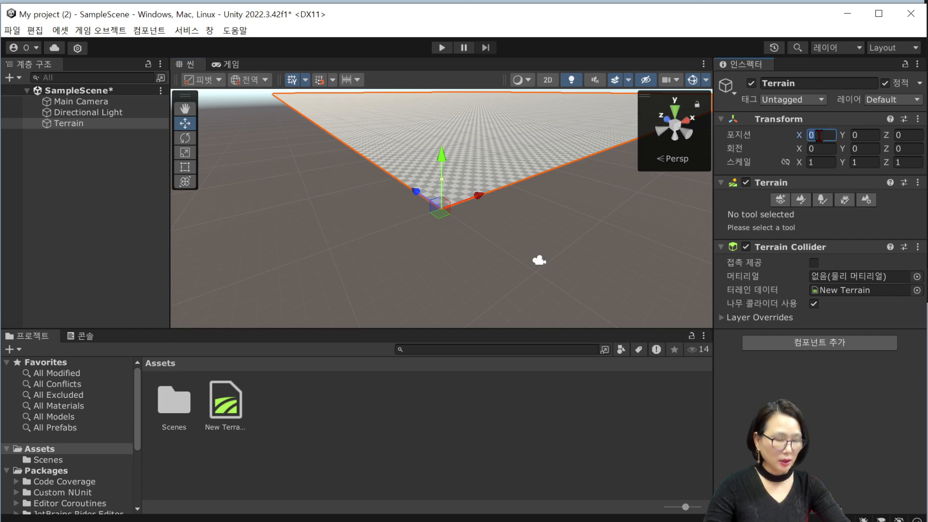
pyautogui.write('-500')
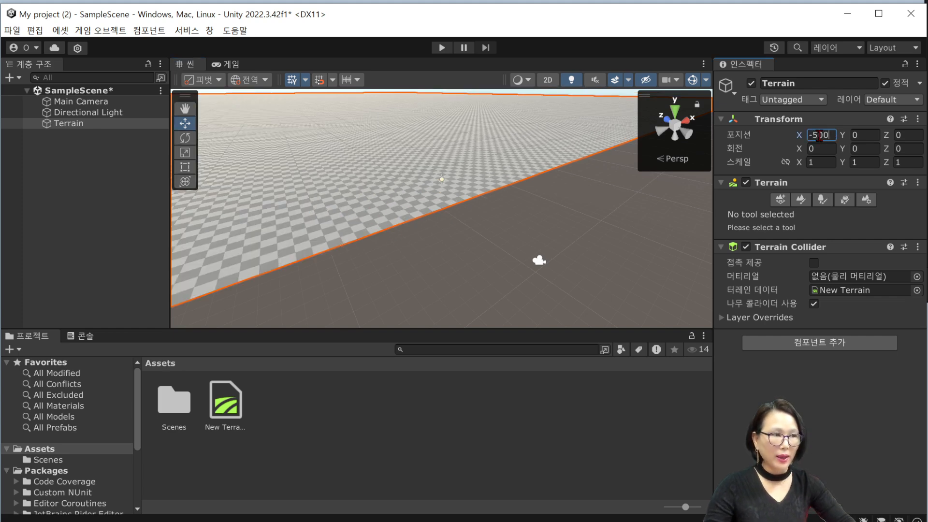
pyautogui.click(907, 132)
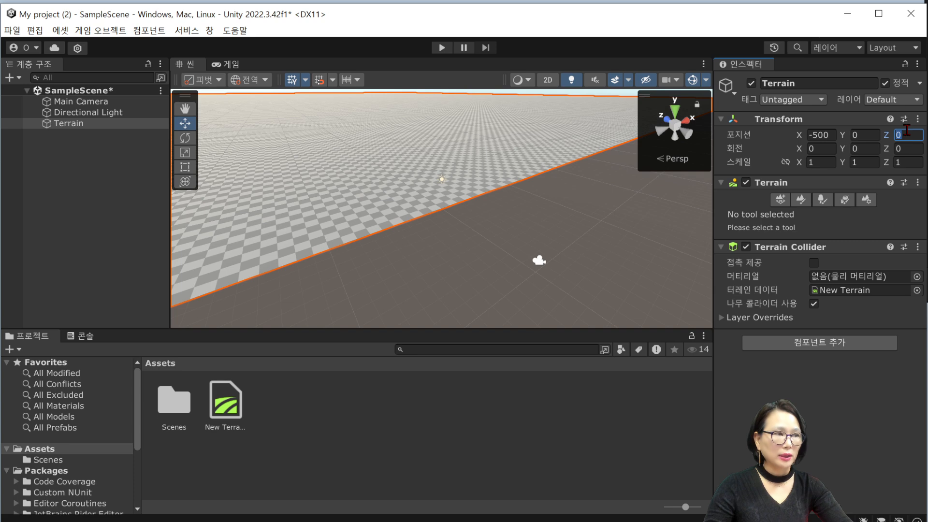
pyautogui.write('-500')
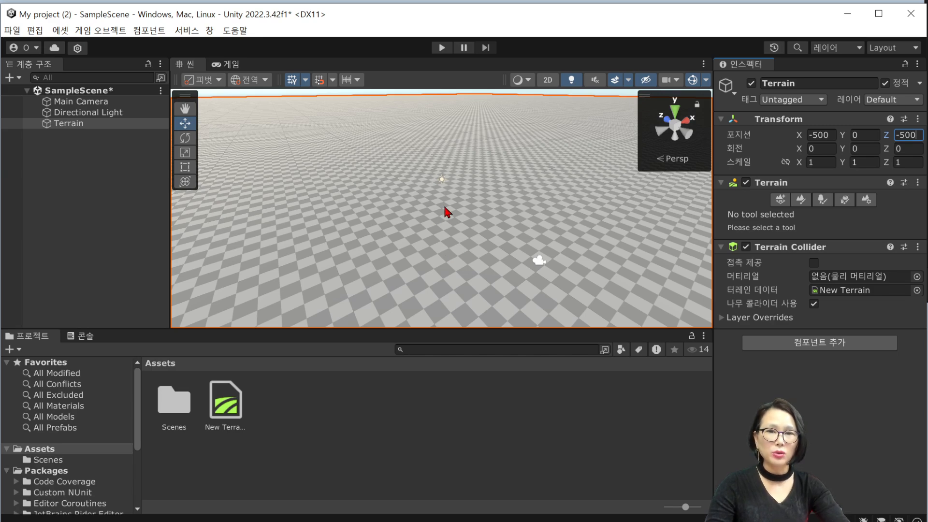
# - Activate the Raise or Lower Terrain tool for the terrain and choose the soft round brush
pyautogui.scroll(-3, 447, 212)
pyautogui.scroll(-5, 445, 211)
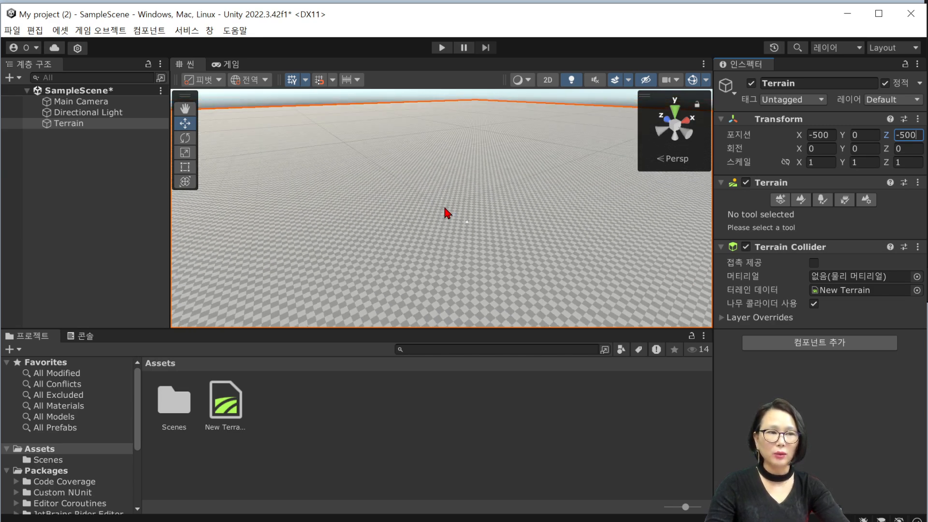
pyautogui.scroll(-5, 440, 212)
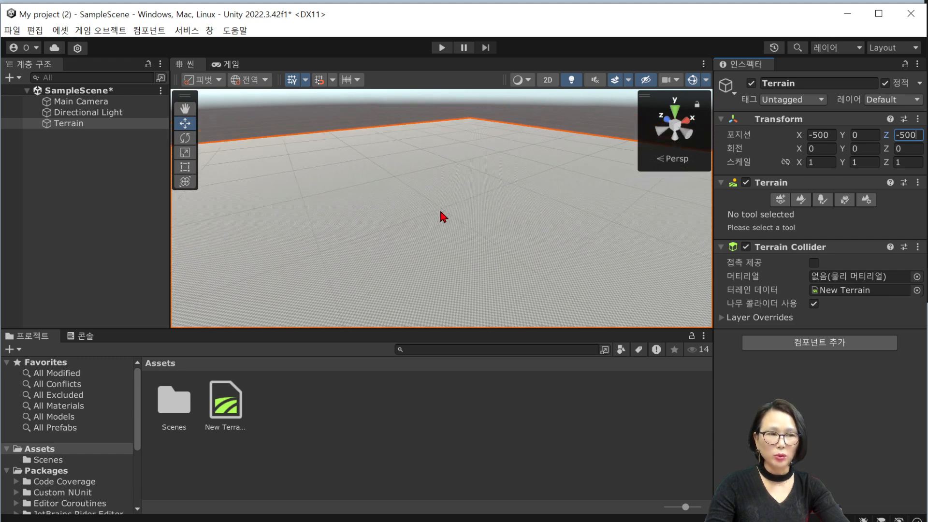
pyautogui.scroll(-5, 439, 218)
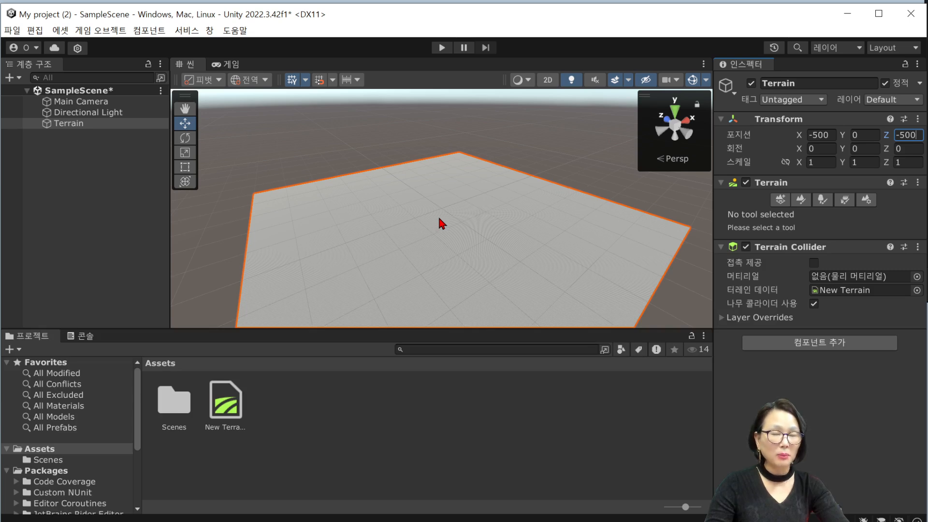
pyautogui.doubleClick(84, 124)
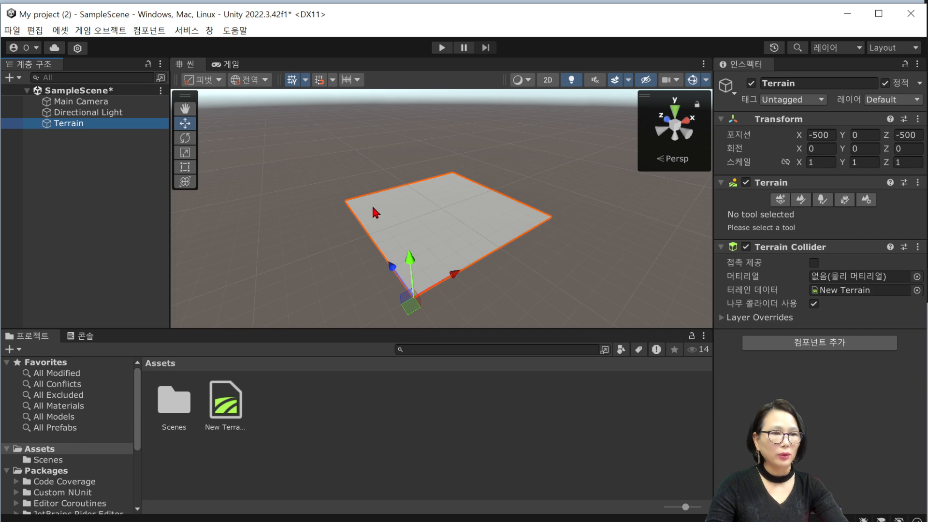
pyautogui.click(804, 200)
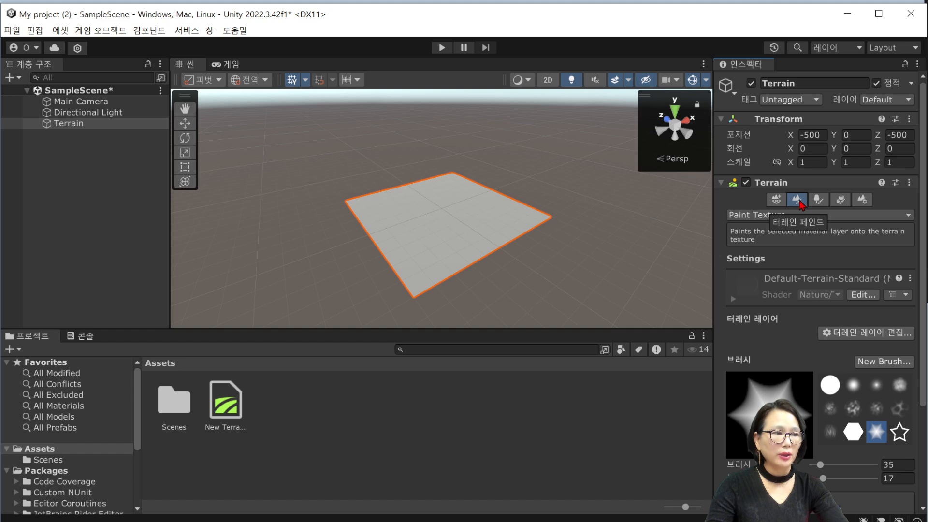
pyautogui.click(787, 218)
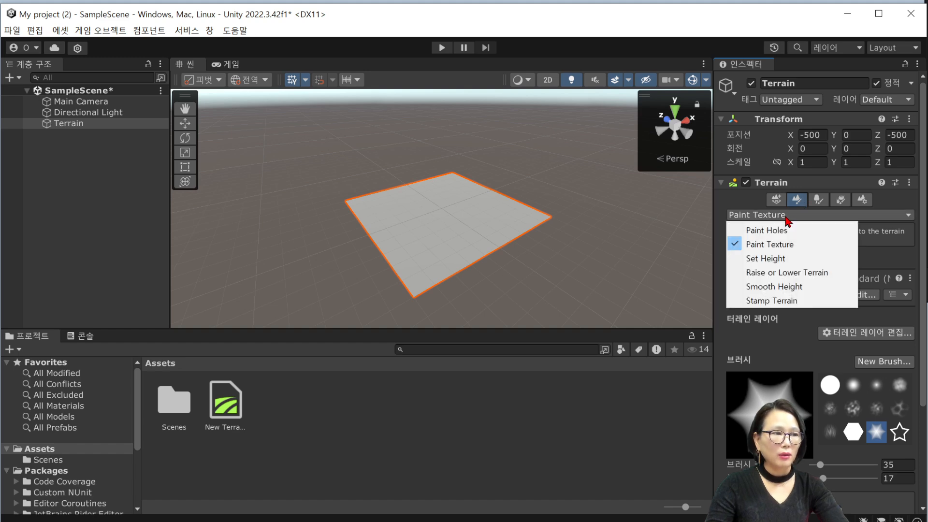
pyautogui.click(784, 273)
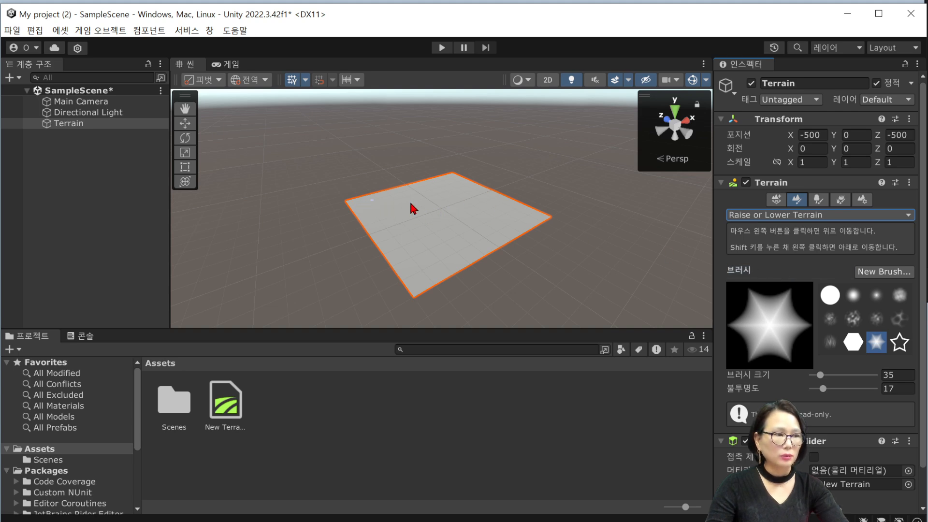
pyautogui.click(852, 299)
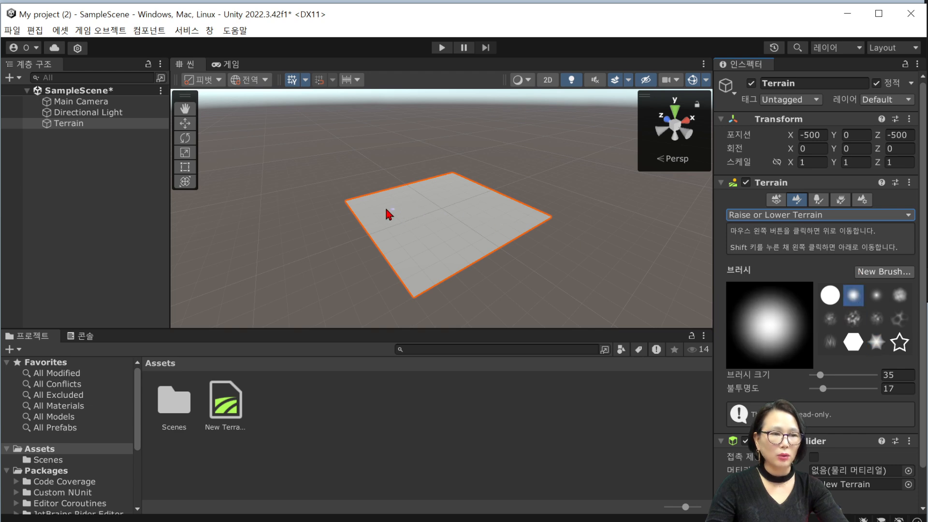
# - Set the brush size to 311 and raise a chain of hills along three edges of the terrain
pyautogui.moveTo(387, 197)
pyautogui.mouseDown()
pyautogui.moveTo(357, 201)
pyautogui.moveTo(448, 184)
pyautogui.moveTo(356, 203)
pyautogui.moveTo(366, 206)
pyautogui.mouseUp()
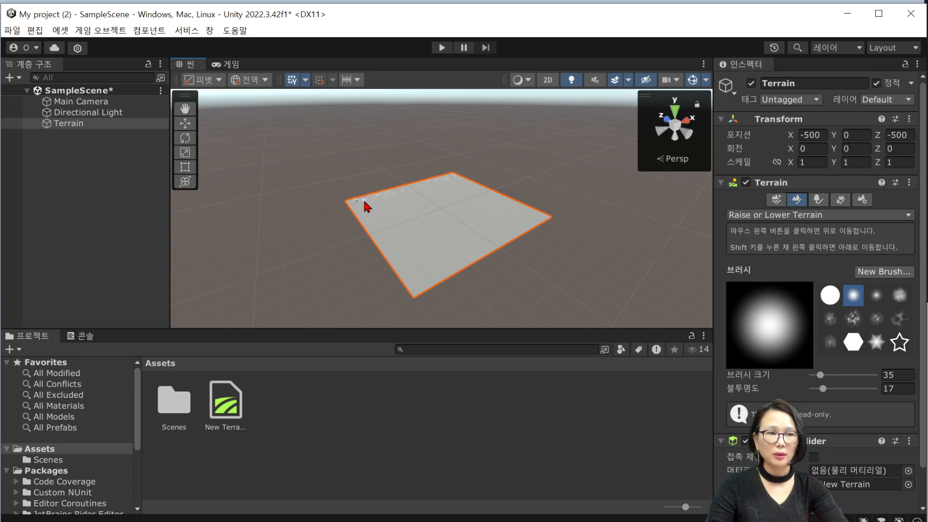
pyautogui.moveTo(821, 376); pyautogui.dragTo(831, 377)
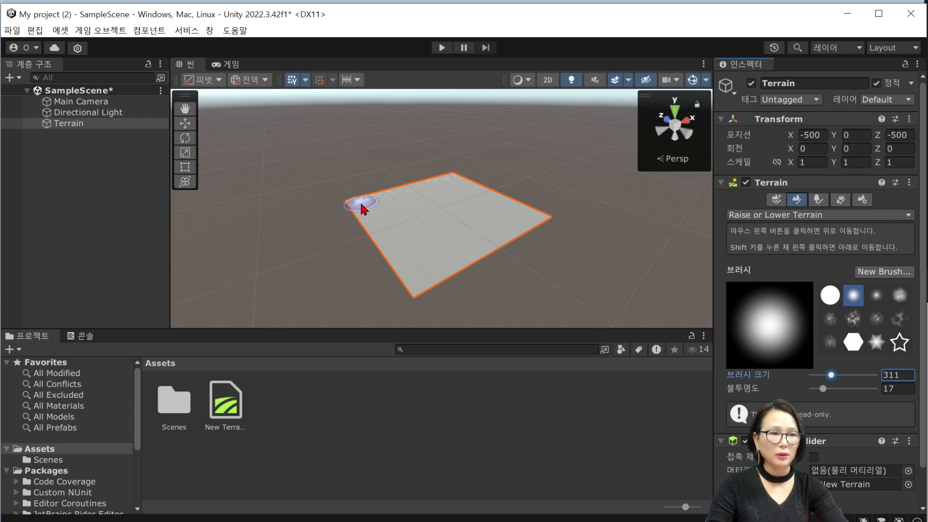
pyautogui.click(379, 202)
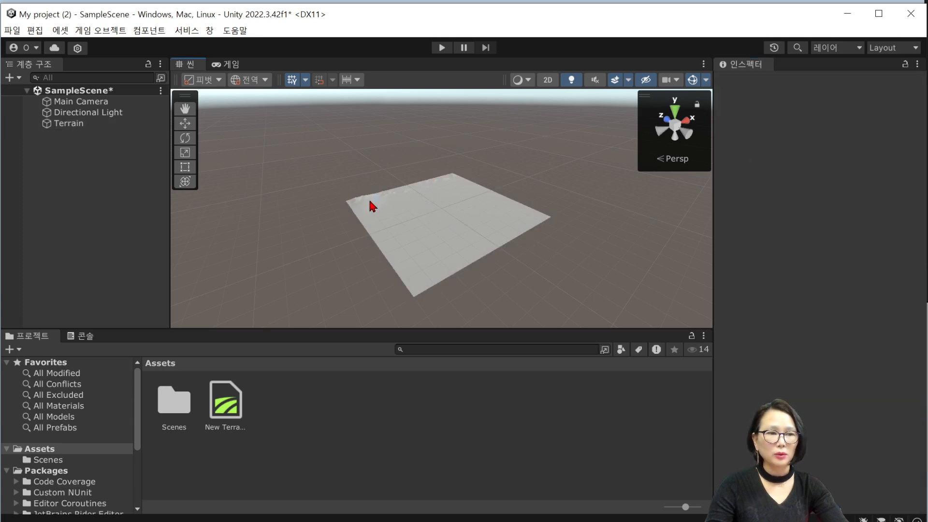
pyautogui.click(366, 200)
pyautogui.moveTo(362, 199); pyautogui.dragTo(447, 181)
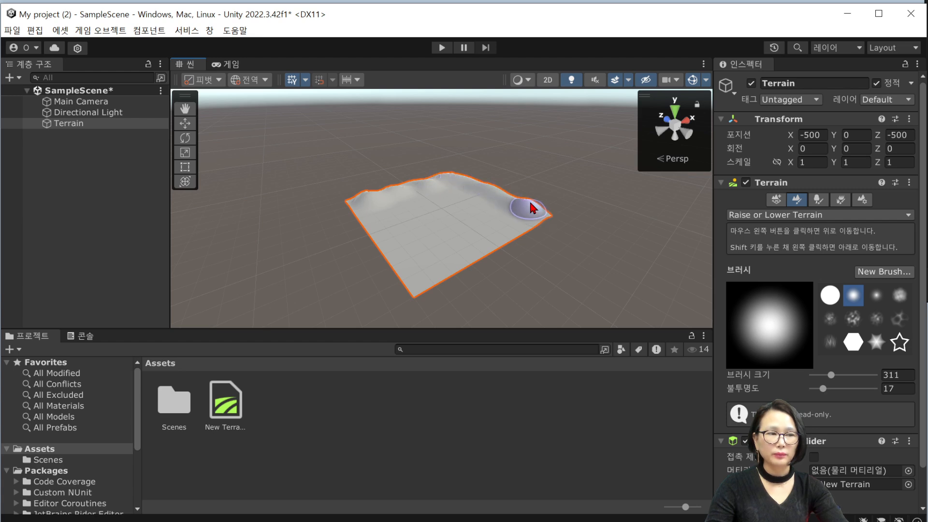
pyautogui.moveTo(532, 202)
pyautogui.mouseDown()
pyautogui.moveTo(460, 178)
pyautogui.moveTo(365, 192)
pyautogui.mouseUp()
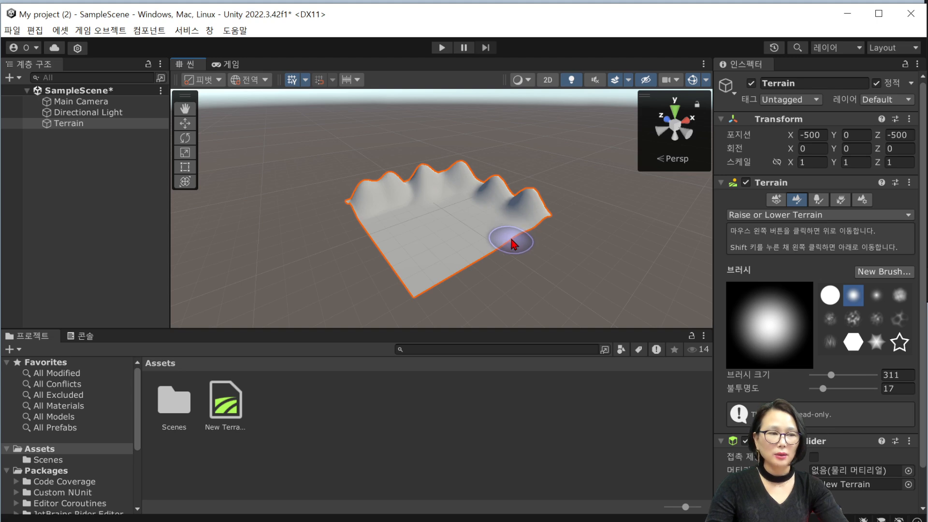
pyautogui.moveTo(509, 231); pyautogui.dragTo(476, 256)
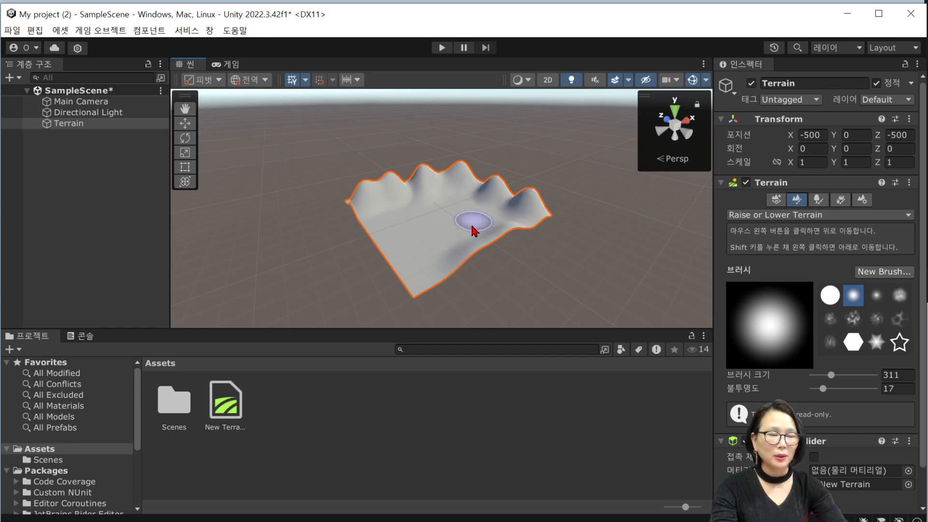
# - Select the solid round brush builtin_brush_1 and set its size to 37
pyautogui.click(831, 298)
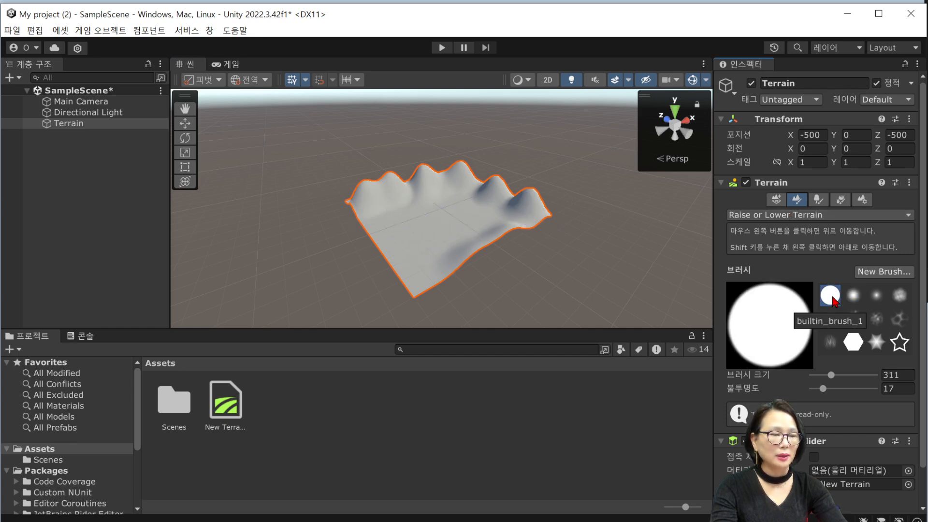
pyautogui.moveTo(831, 376); pyautogui.dragTo(856, 375)
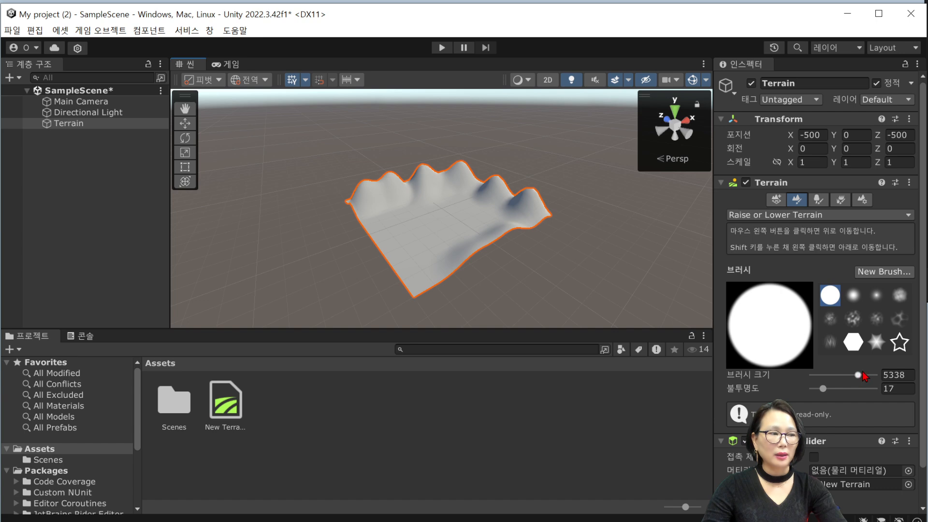
pyautogui.moveTo(858, 376); pyautogui.dragTo(790, 372)
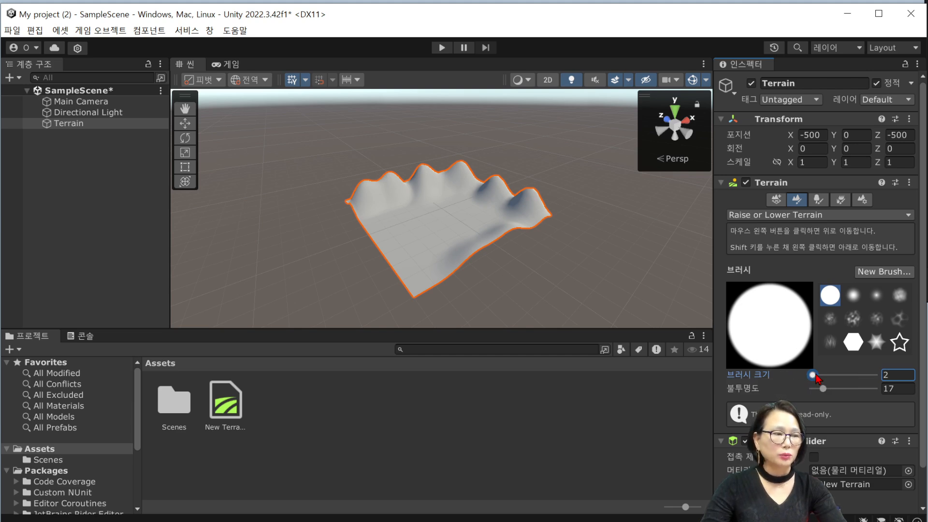
pyautogui.moveTo(813, 374); pyautogui.dragTo(816, 374)
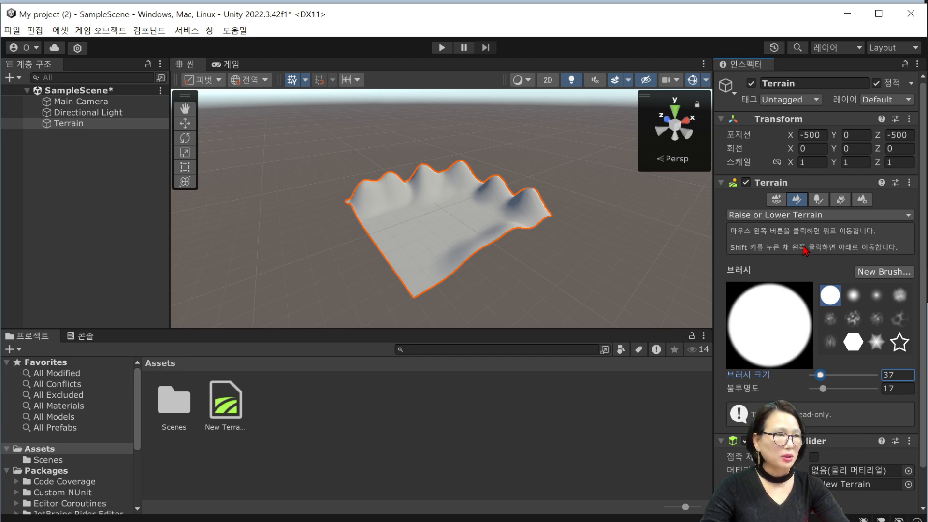
# - Switch the terrain painting mode to Paint Texture and keep the Terrain object selected
pyautogui.click(824, 218)
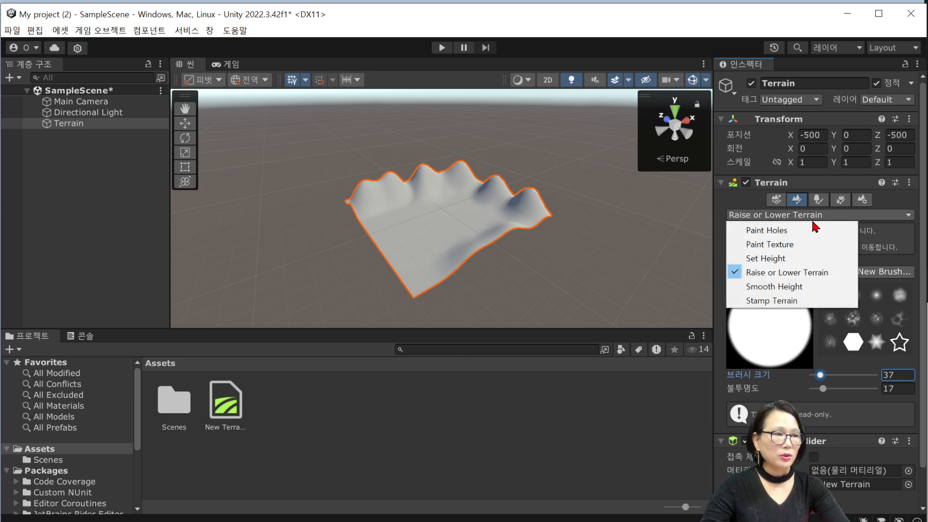
pyautogui.click(795, 245)
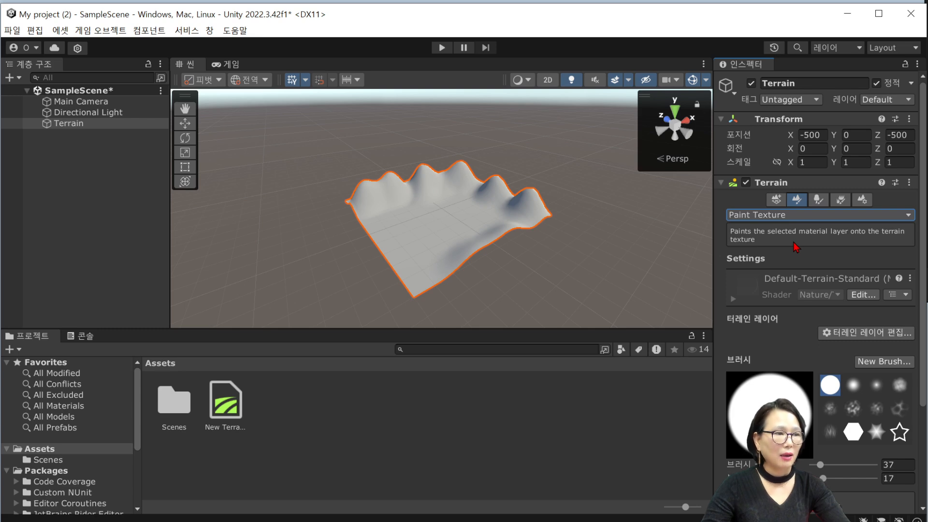
pyautogui.click(862, 295)
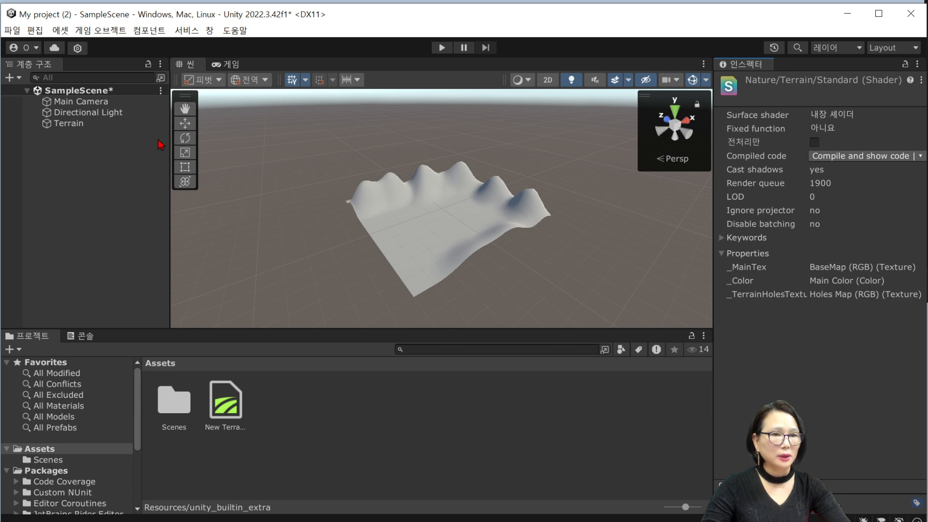
pyautogui.click(88, 124)
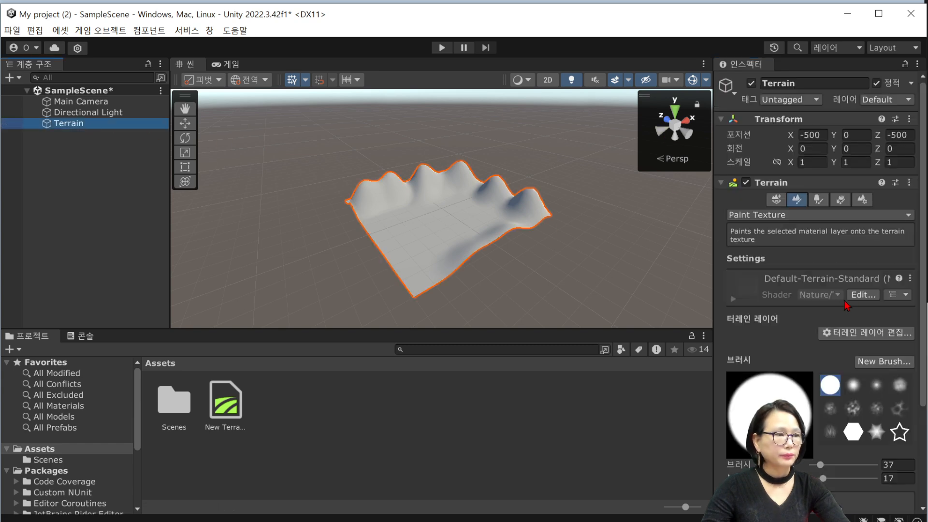
# - Start creating a terrain layer, check which 2D textures the project offers, and close the selection without choosing one
pyautogui.click(867, 333)
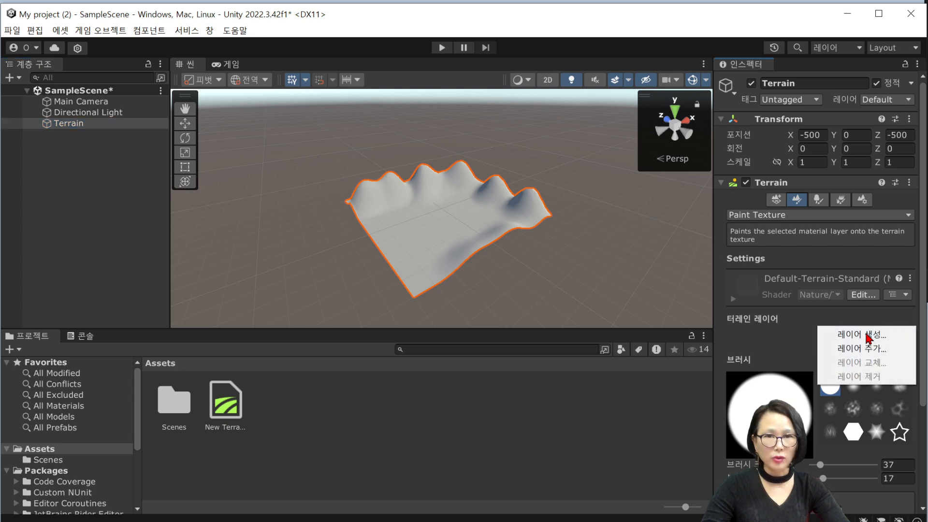
pyautogui.click(867, 335)
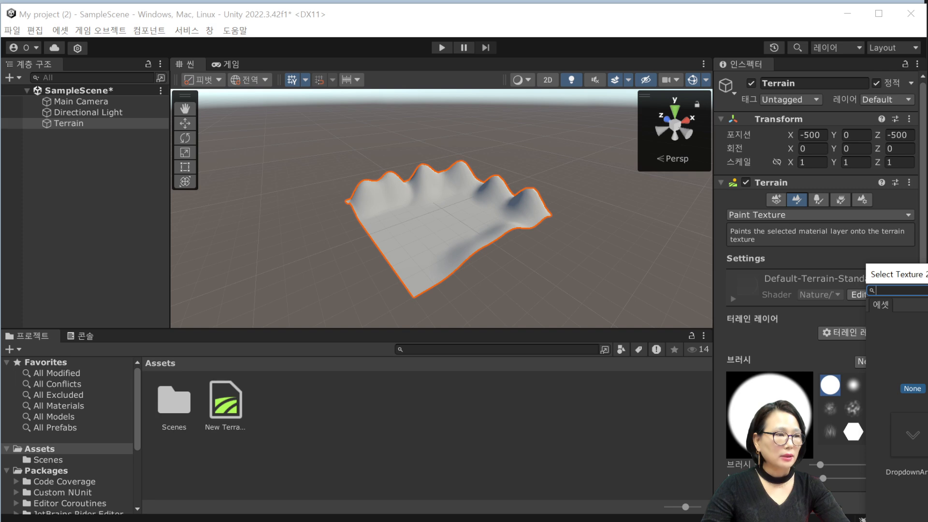
pyautogui.moveTo(896, 274); pyautogui.dragTo(352, 140)
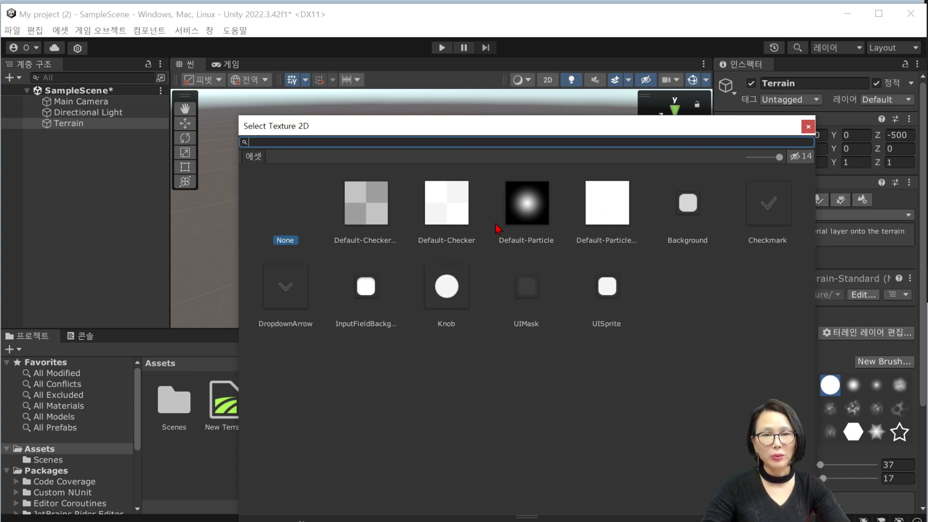
pyautogui.click(808, 127)
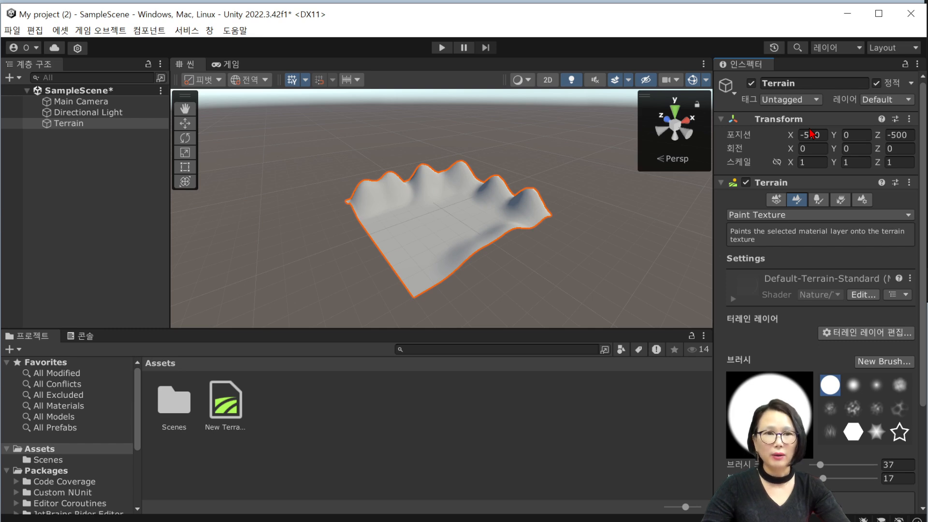
# - Open the Unity Asset Store from the editor, fit the browser window on the screen and dismiss the translation and page-restore prompts
pyautogui.click(210, 31)
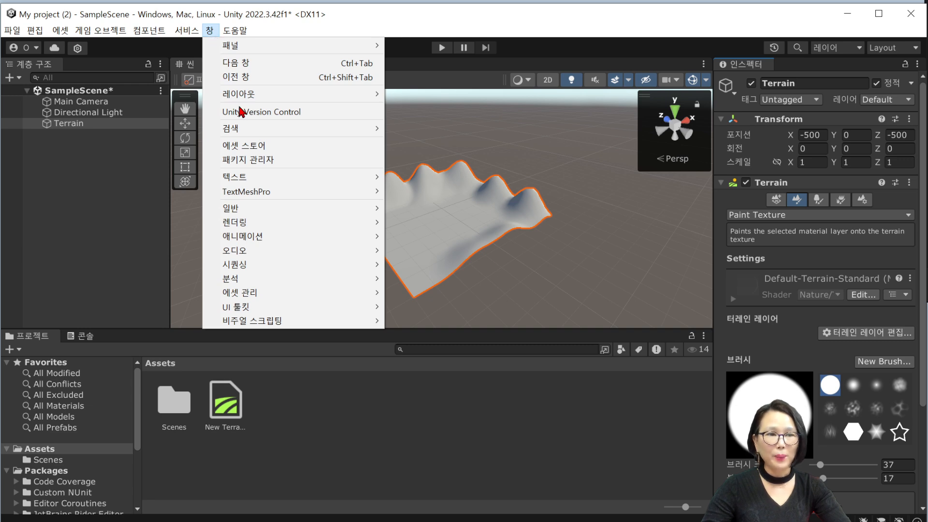
pyautogui.click(252, 146)
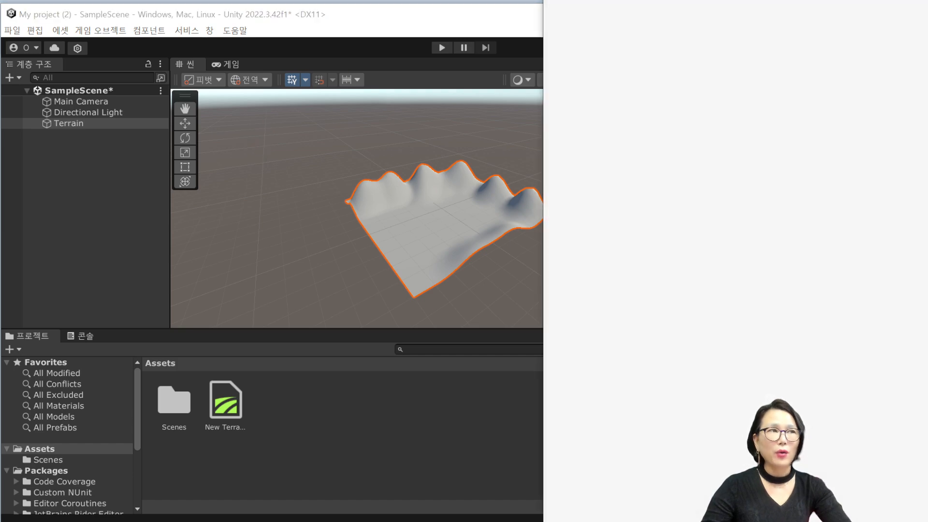
pyautogui.moveTo(927, 0); pyautogui.dragTo(447, 36)
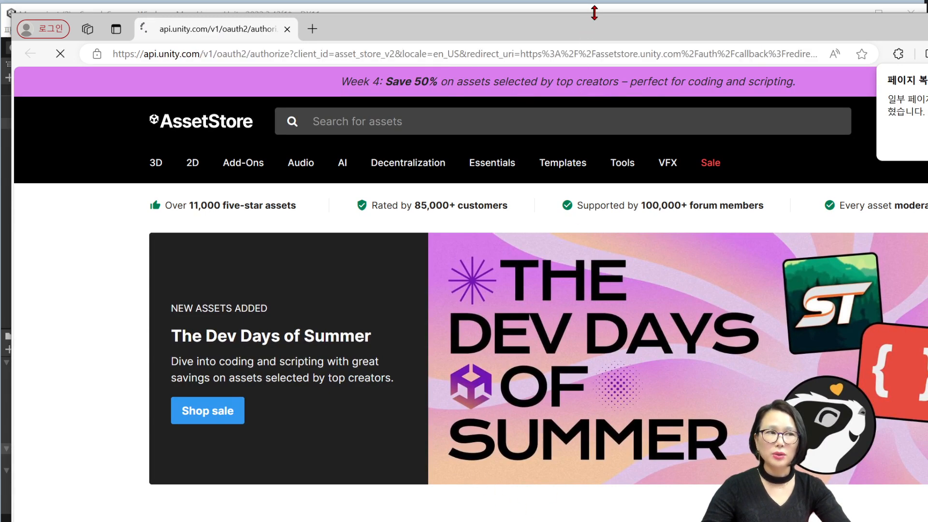
pyautogui.moveTo(593, 17); pyautogui.dragTo(556, 23)
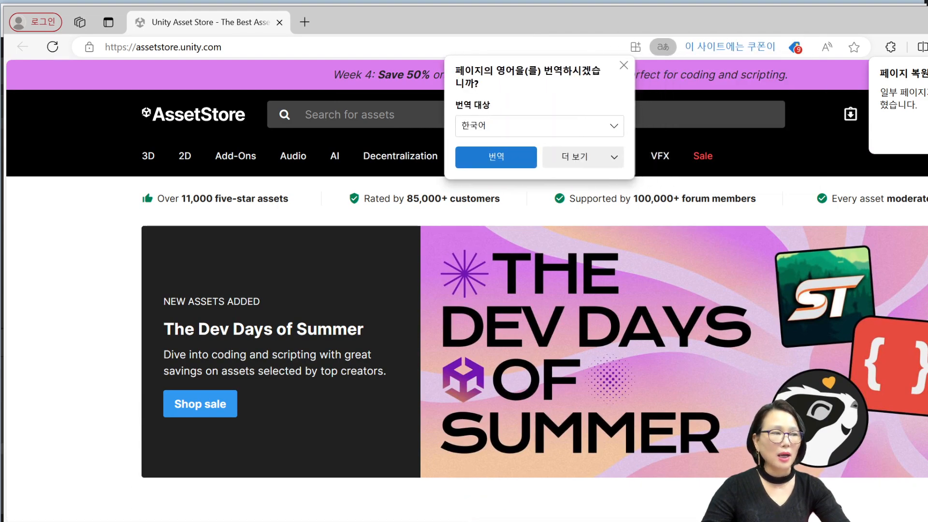
pyautogui.moveTo(927, 283)
pyautogui.mouseDown()
pyautogui.moveTo(797, 282)
pyautogui.moveTo(919, 283)
pyautogui.mouseUp()
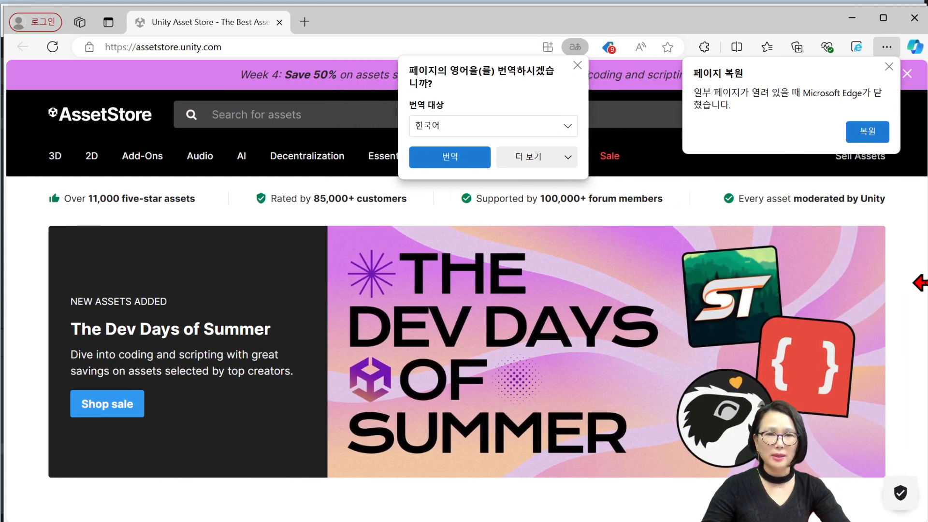
pyautogui.click(577, 66)
pyautogui.click(887, 66)
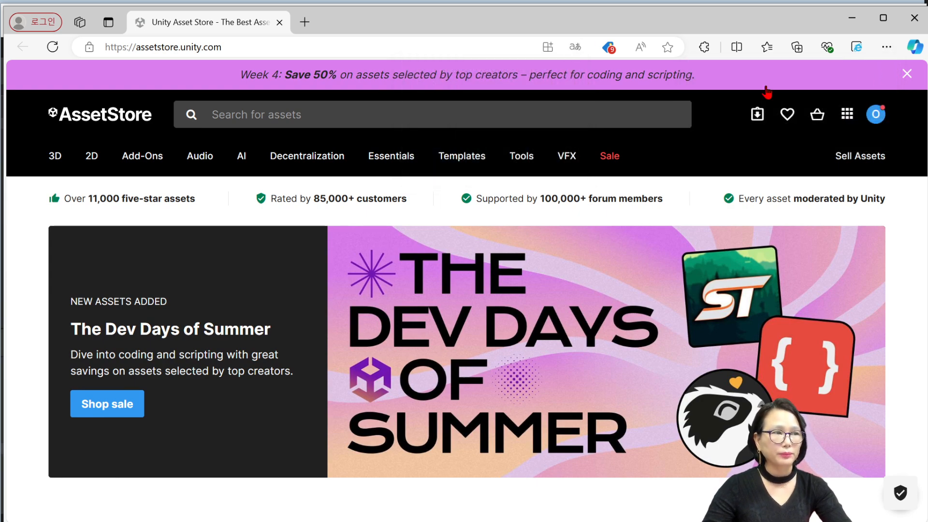
# - Search the Asset Store for "standard assets" and filter the results to Free assets
pyautogui.click(399, 112)
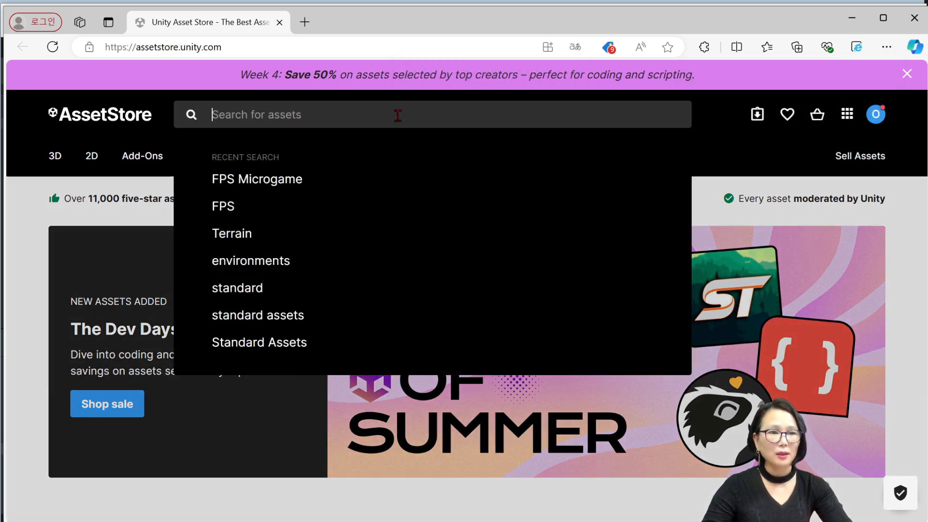
pyautogui.click(334, 317)
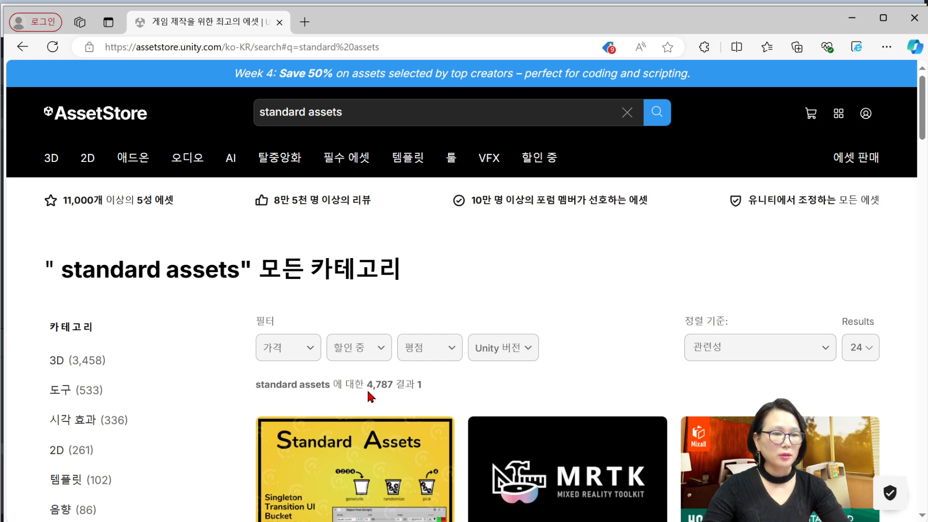
pyautogui.click(310, 349)
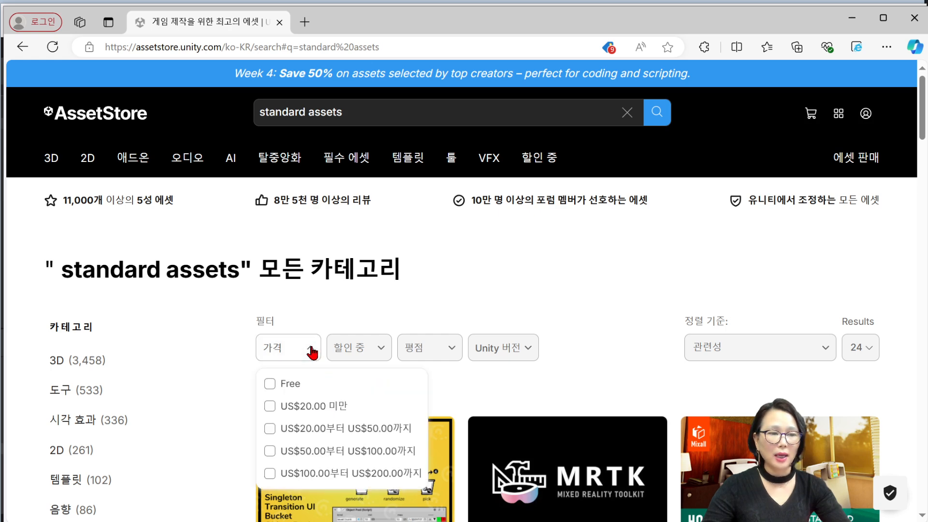
pyautogui.click(291, 385)
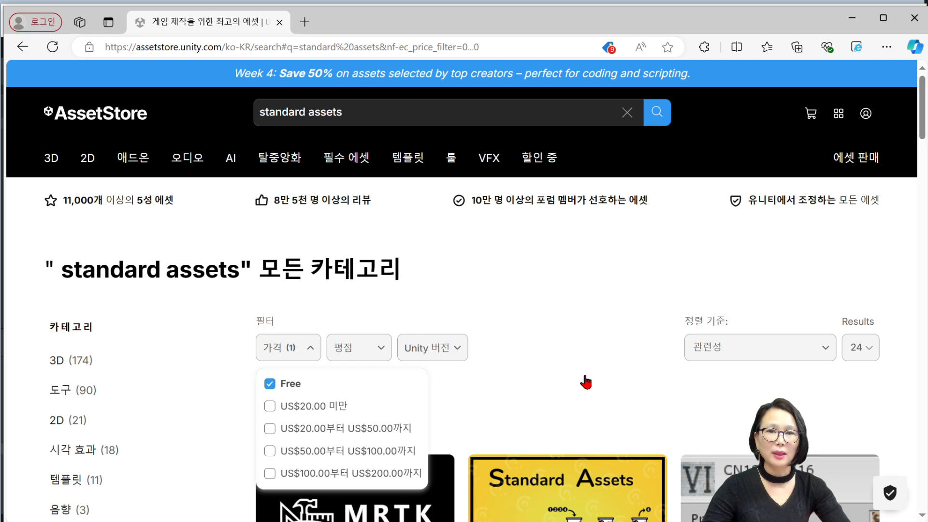
pyautogui.scroll(-3, 582, 384)
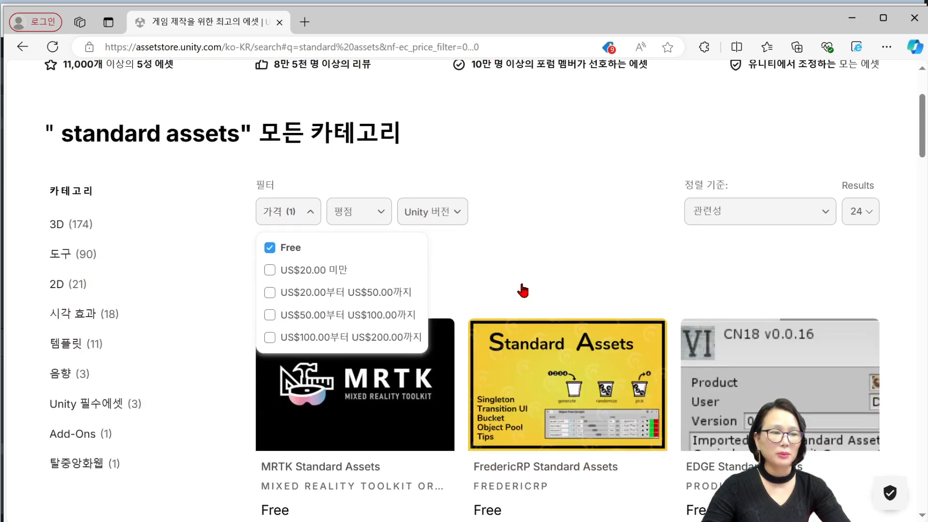
pyautogui.click(506, 289)
# - Look through result pages 1 to 4 of the free assets for a package with suitable terrain textures
pyautogui.scroll(-10, 498, 286)
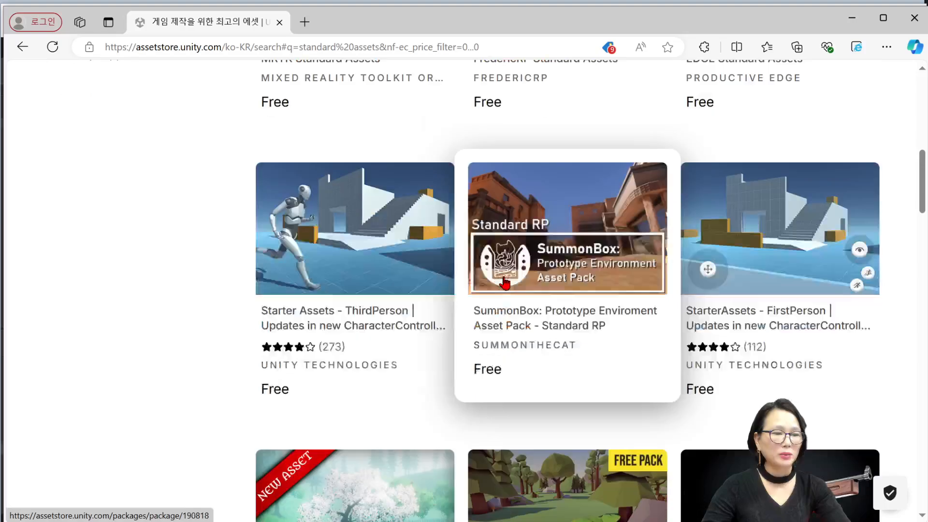
pyautogui.scroll(-15, 505, 283)
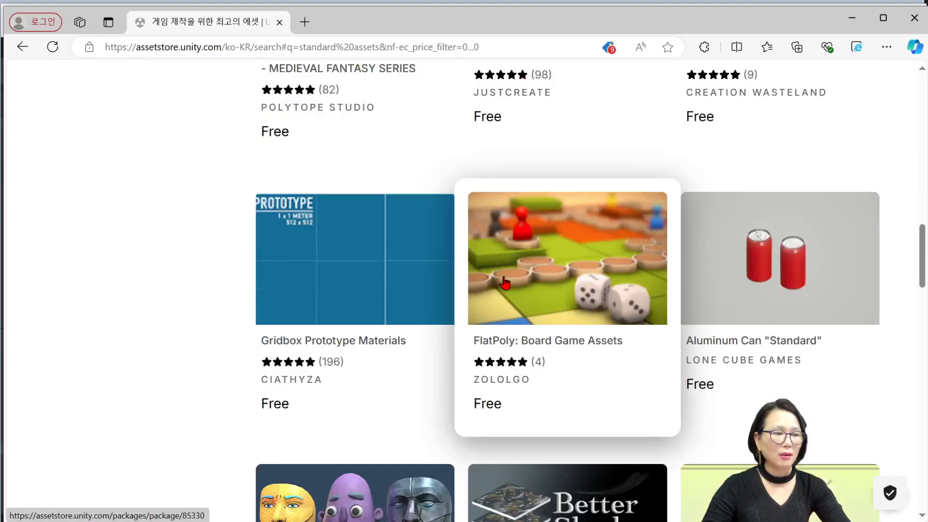
pyautogui.scroll(-10, 505, 282)
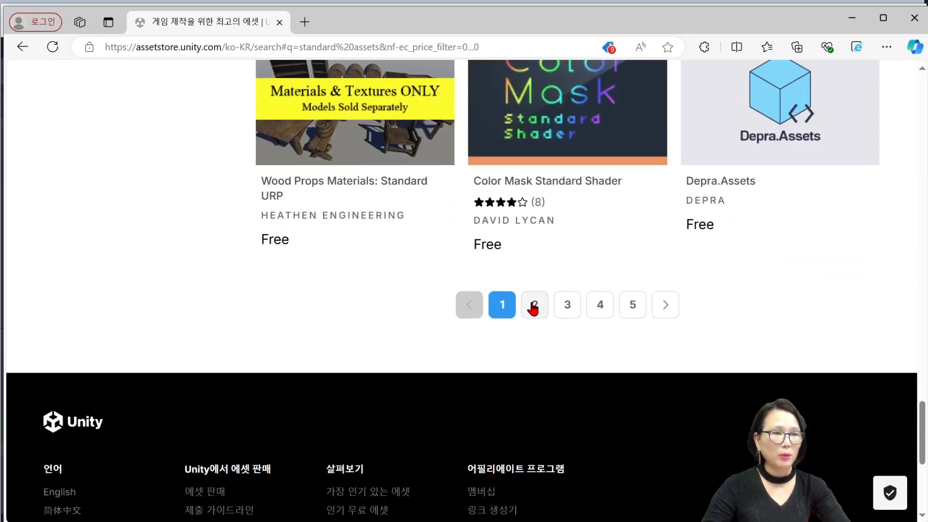
pyautogui.click(534, 306)
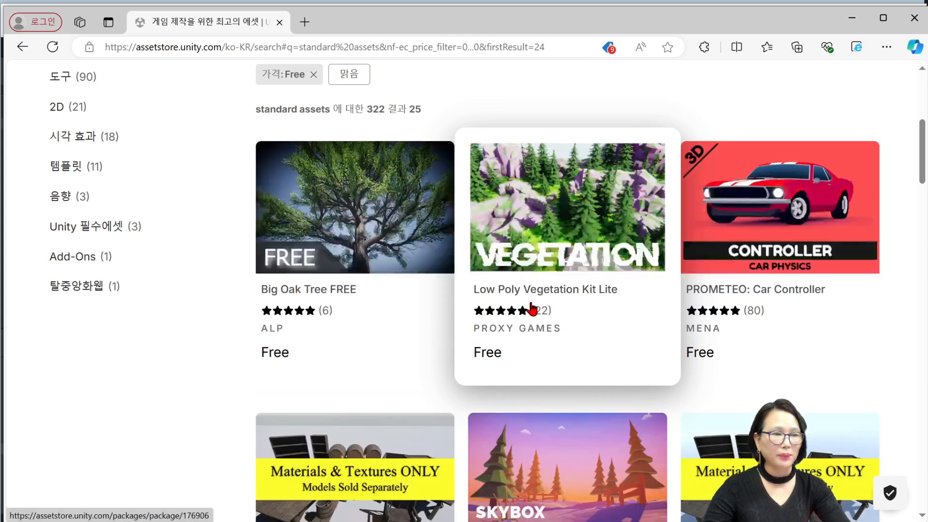
pyautogui.scroll(-2, 532, 307)
pyautogui.scroll(-4, 532, 308)
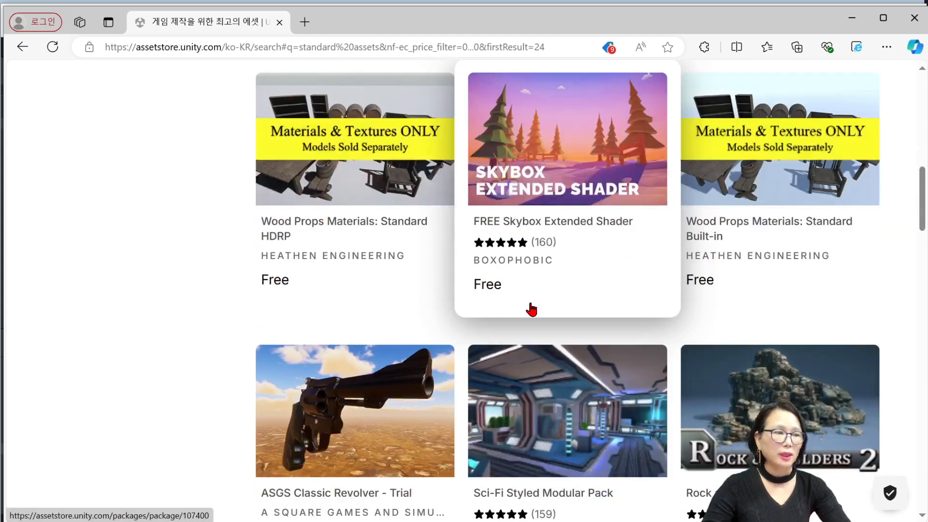
pyautogui.scroll(-12, 531, 310)
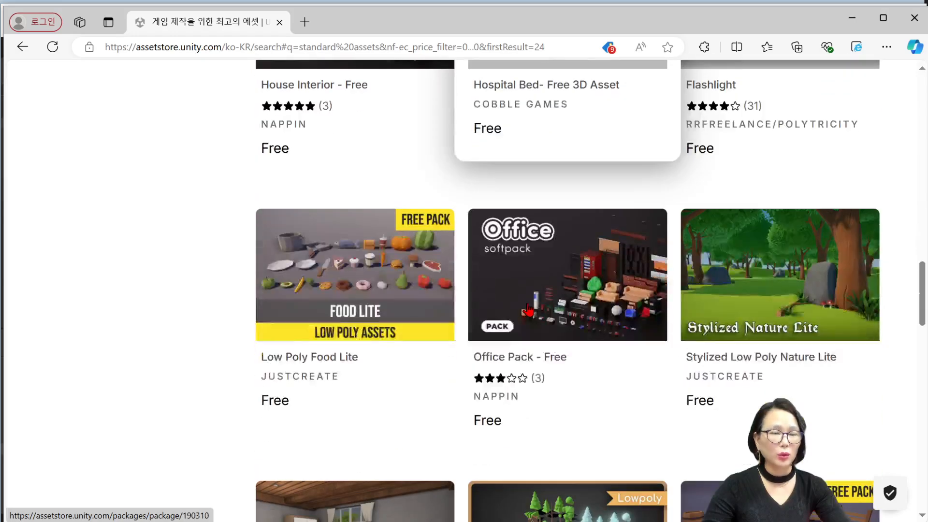
pyautogui.scroll(-10, 528, 309)
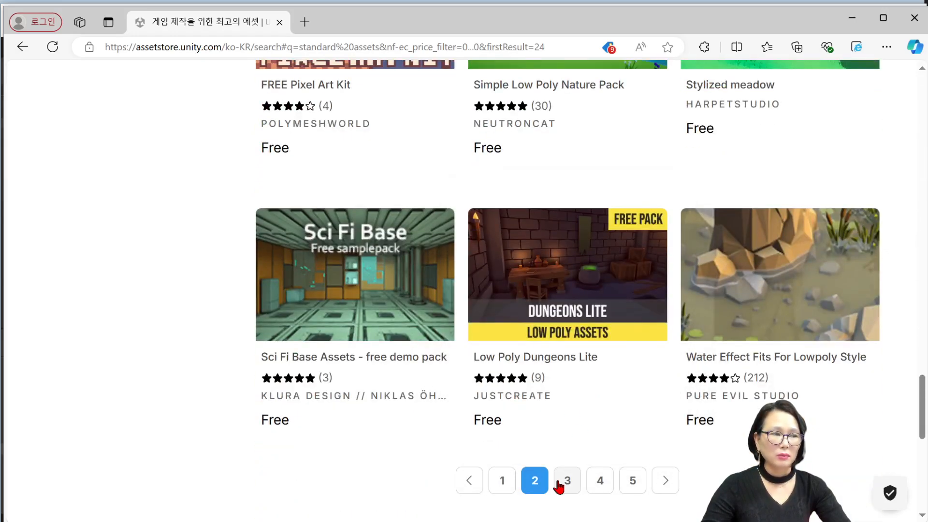
pyautogui.click(567, 481)
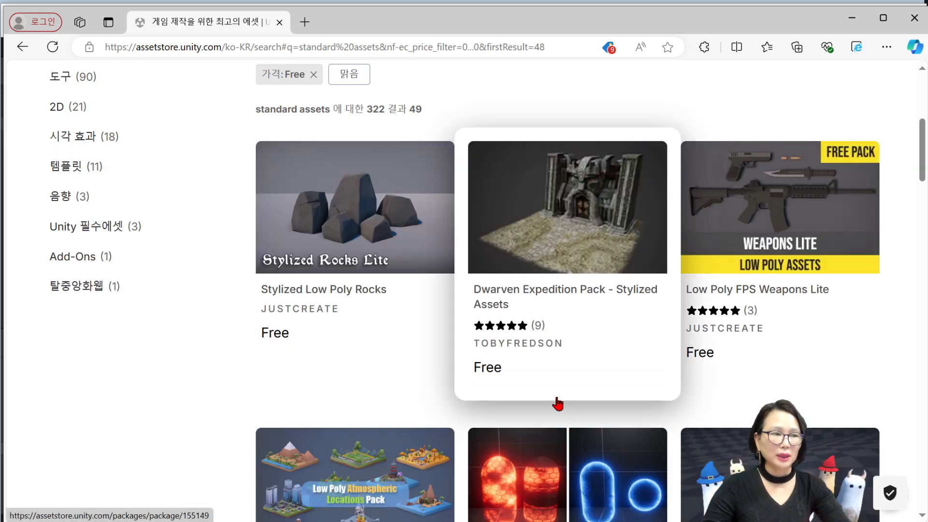
pyautogui.scroll(-1, 559, 435)
pyautogui.scroll(-13, 559, 403)
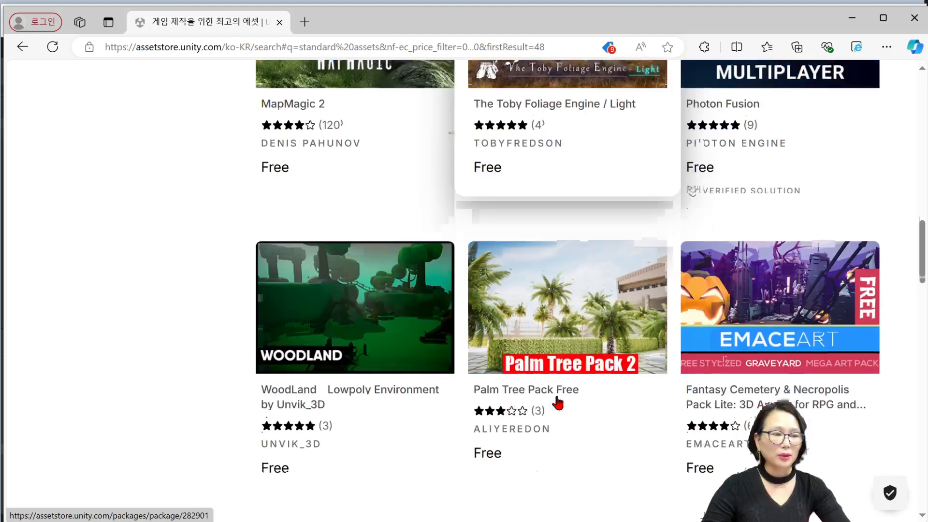
pyautogui.scroll(-10, 558, 403)
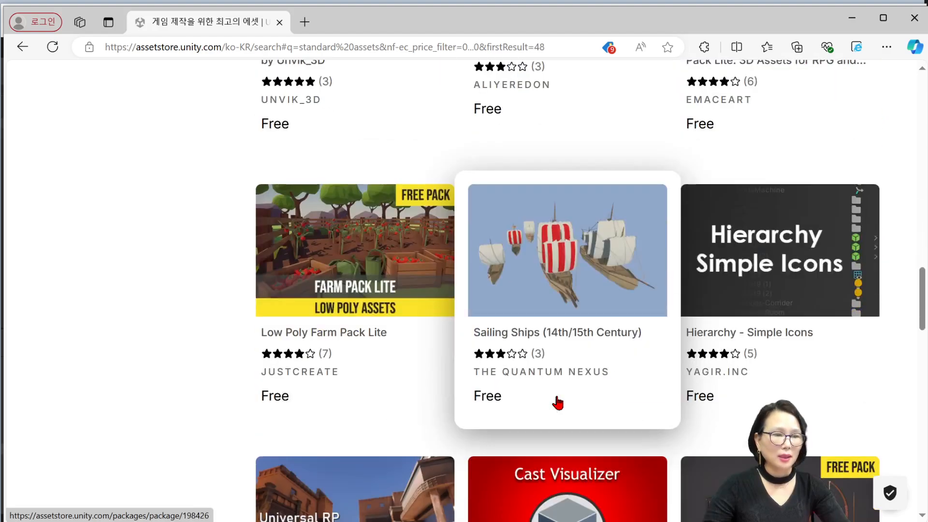
pyautogui.scroll(-16, 558, 401)
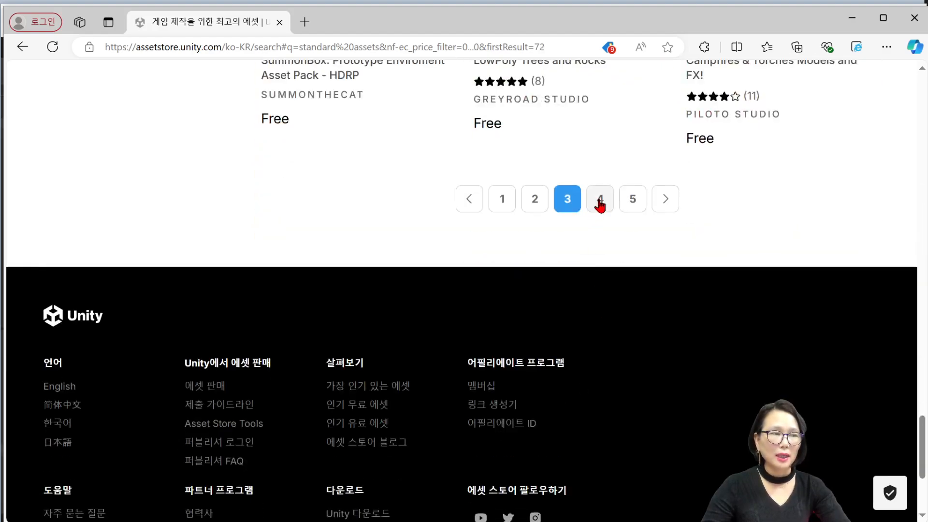
pyautogui.click(599, 199)
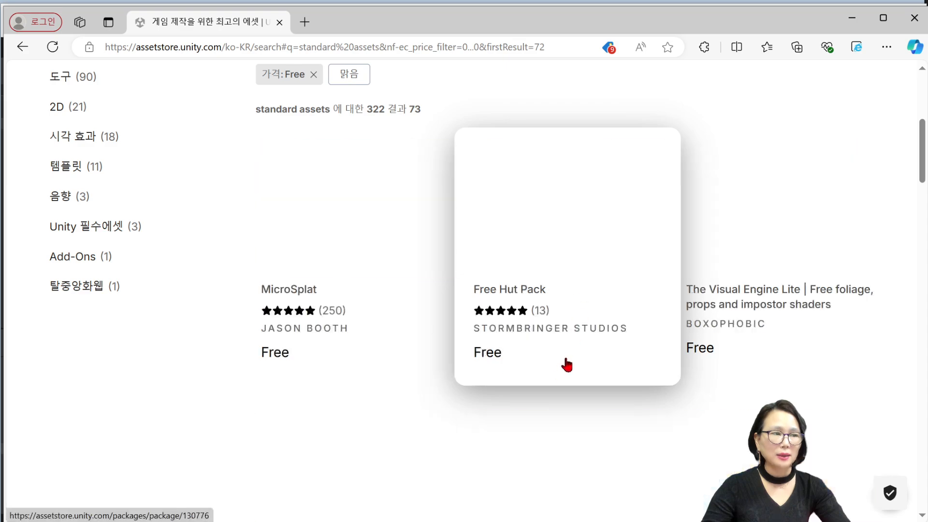
pyautogui.scroll(-8, 556, 369)
pyautogui.scroll(-16, 556, 369)
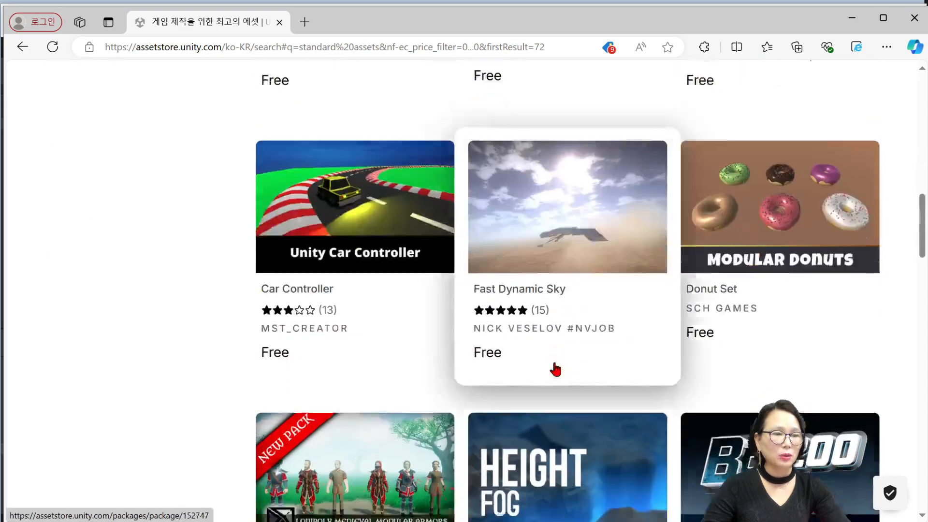
pyautogui.scroll(-20, 556, 369)
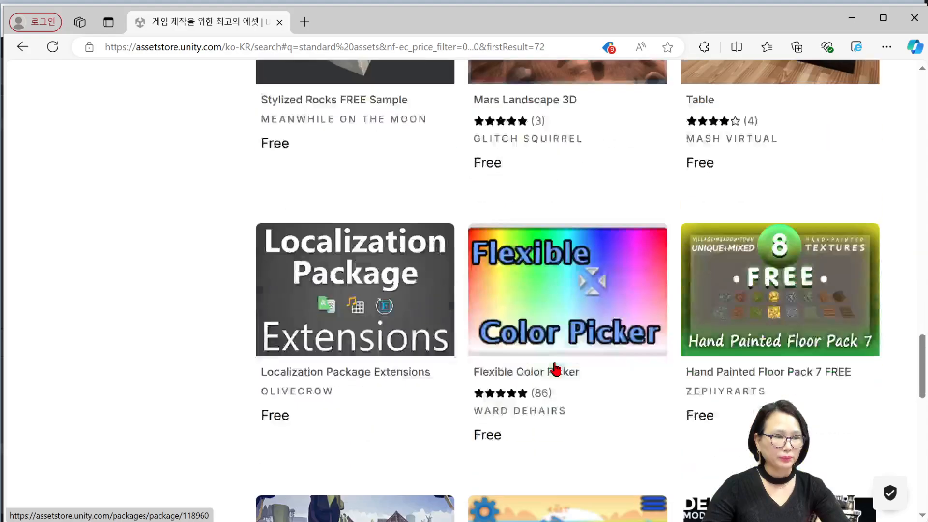
pyautogui.scroll(20, 545, 368)
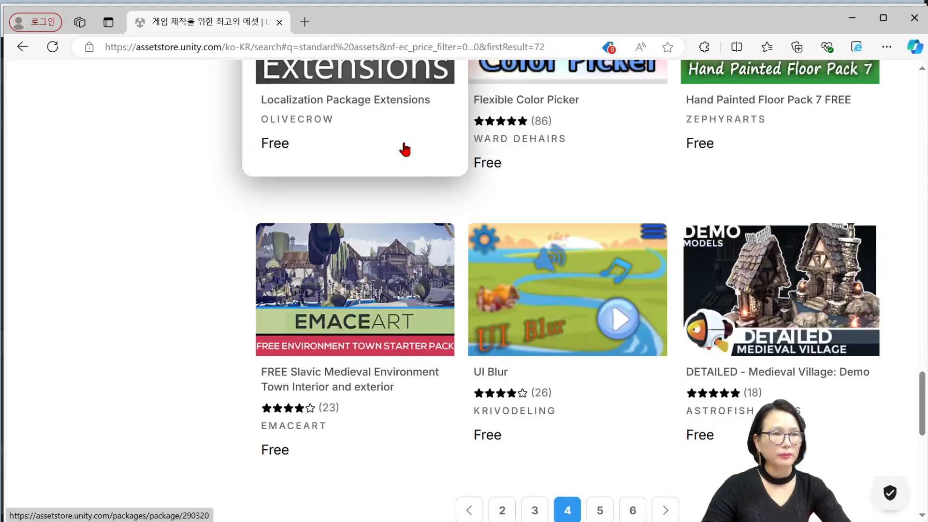
pyautogui.scroll(10, 533, 207)
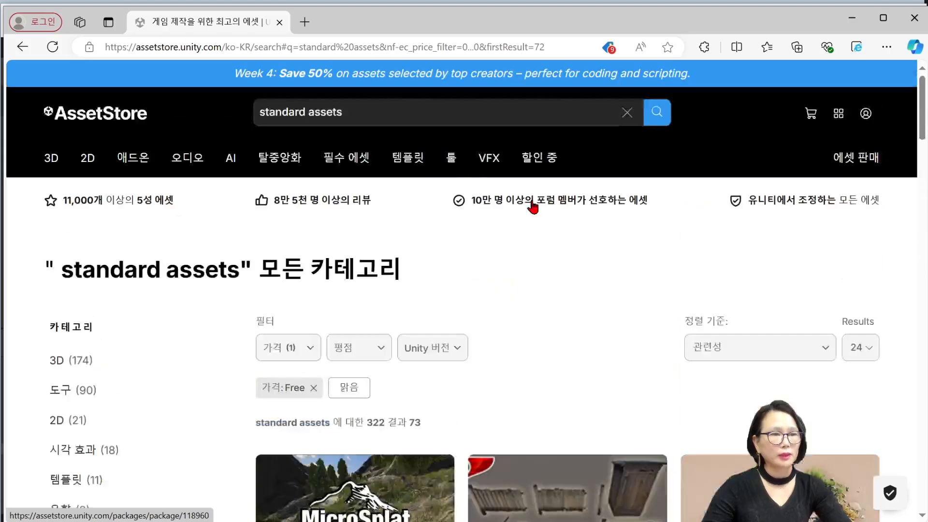
# - Replace the search term with "Terrain", then look through the first page of results and go to page 2
pyautogui.click(352, 112)
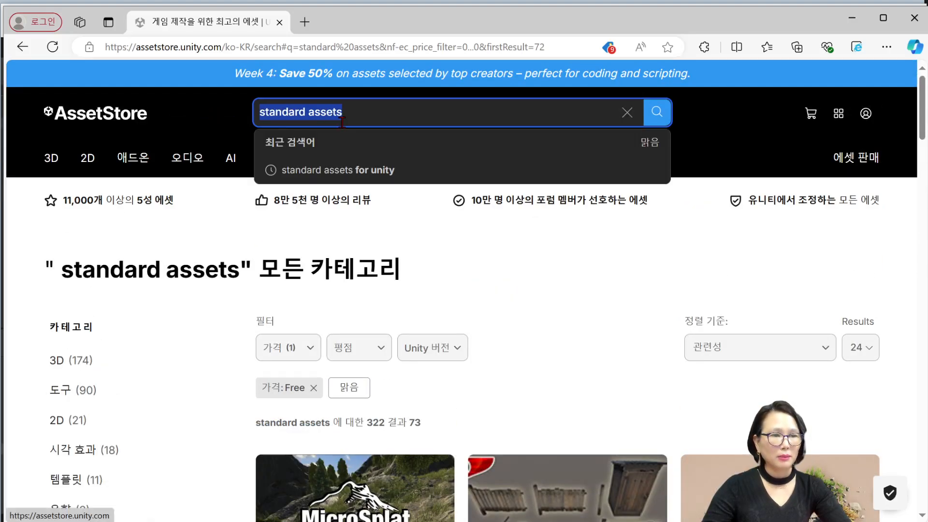
pyautogui.press('BackSpace')
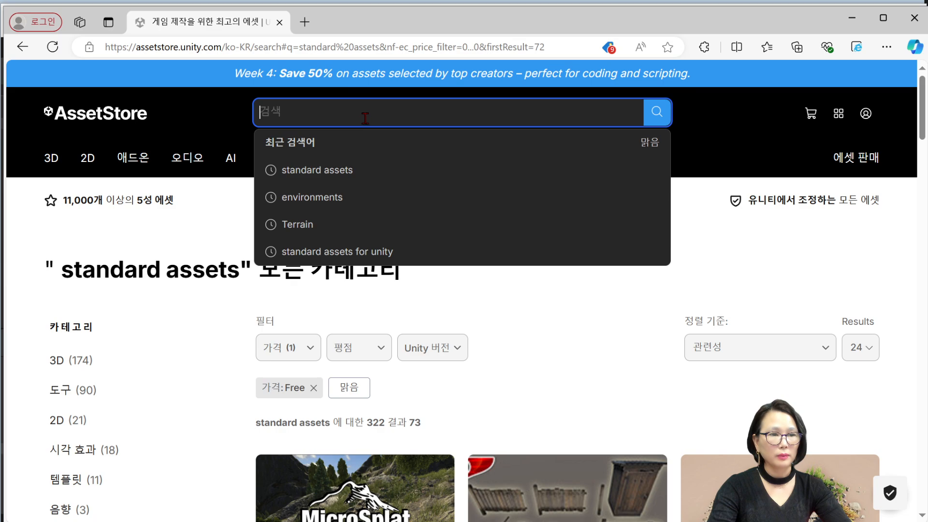
pyautogui.click(307, 225)
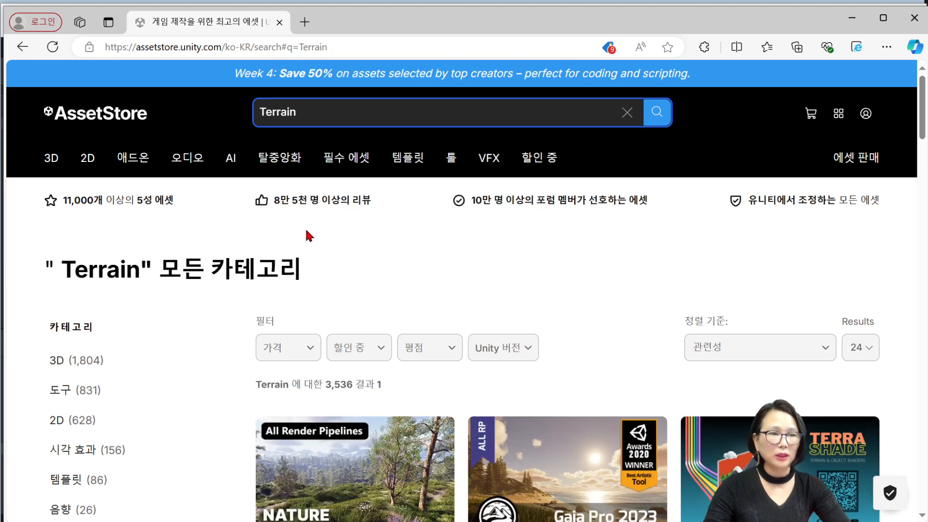
pyautogui.scroll(-8, 437, 263)
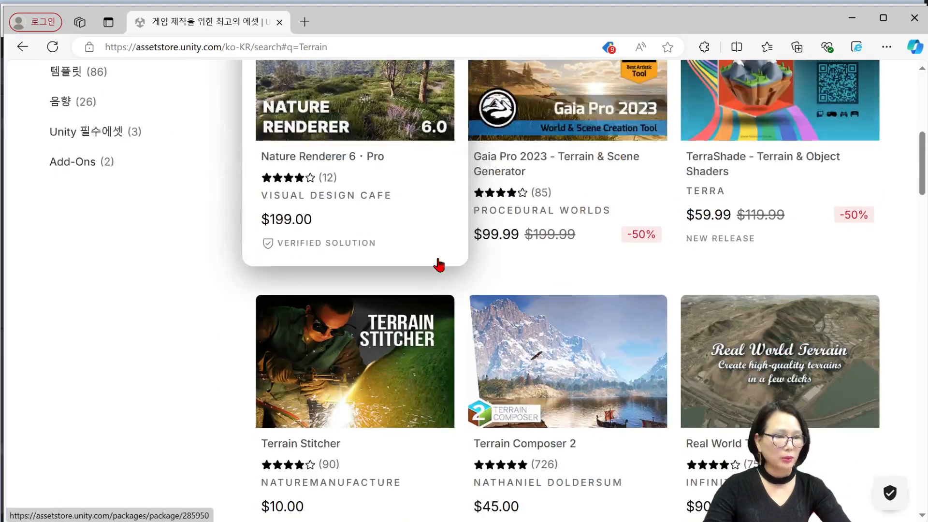
pyautogui.scroll(-4, 437, 263)
pyautogui.scroll(-10, 439, 265)
pyautogui.scroll(-8, 439, 265)
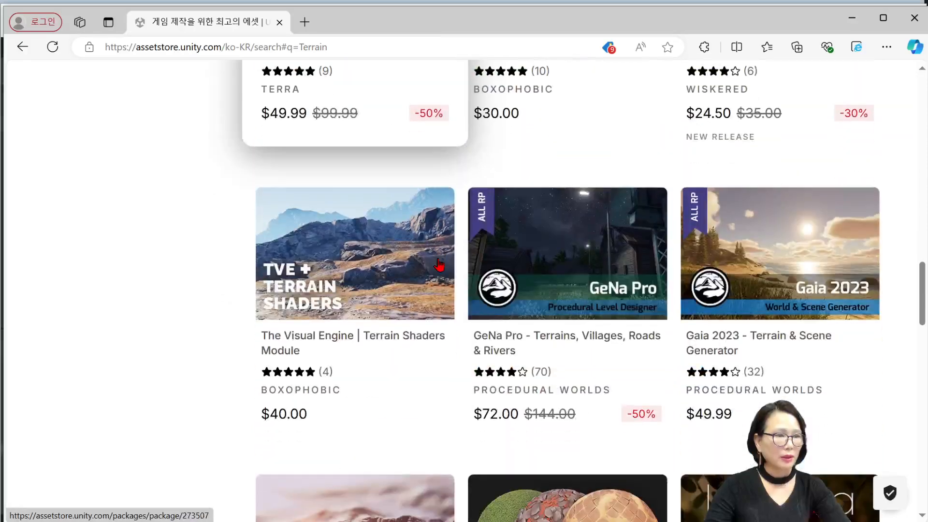
pyautogui.scroll(-11, 438, 265)
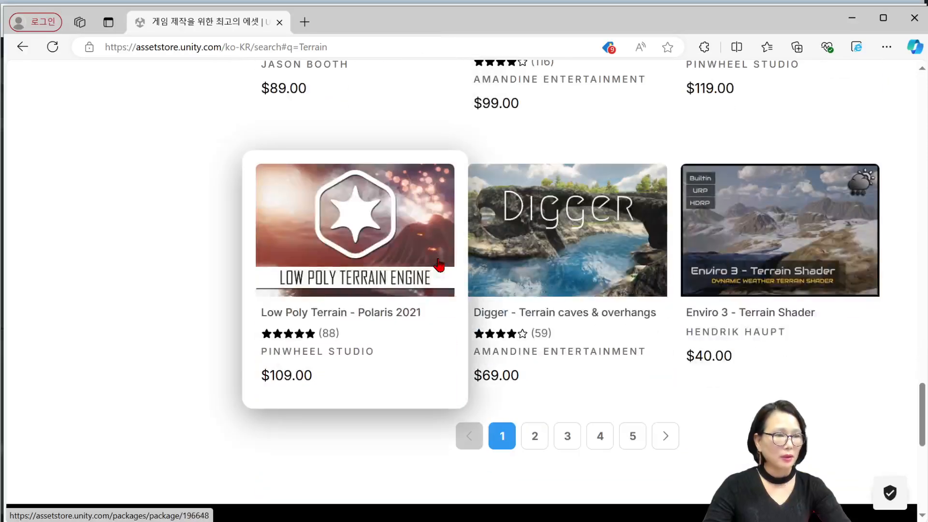
pyautogui.click(532, 440)
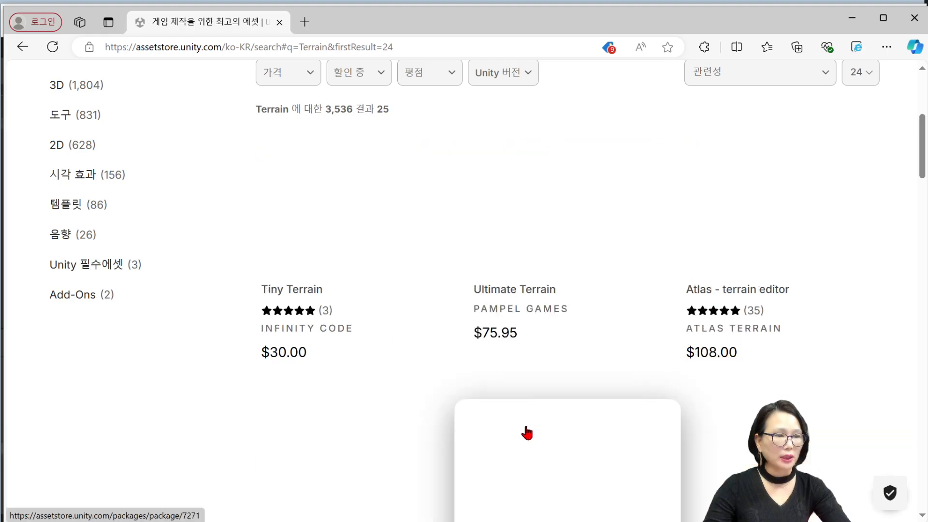
pyautogui.scroll(5, 397, 287)
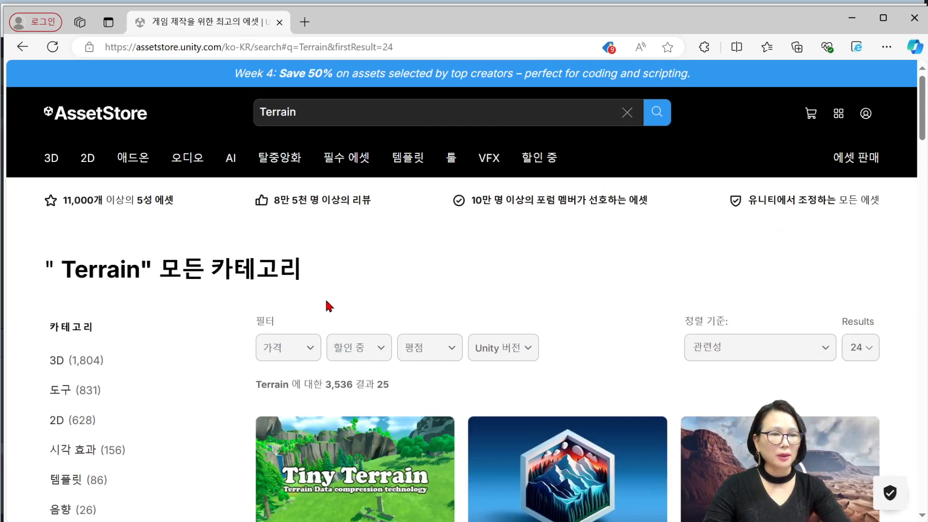
# - Filter the "Terrain" search results to Free assets
pyautogui.click(308, 348)
pyautogui.click(274, 385)
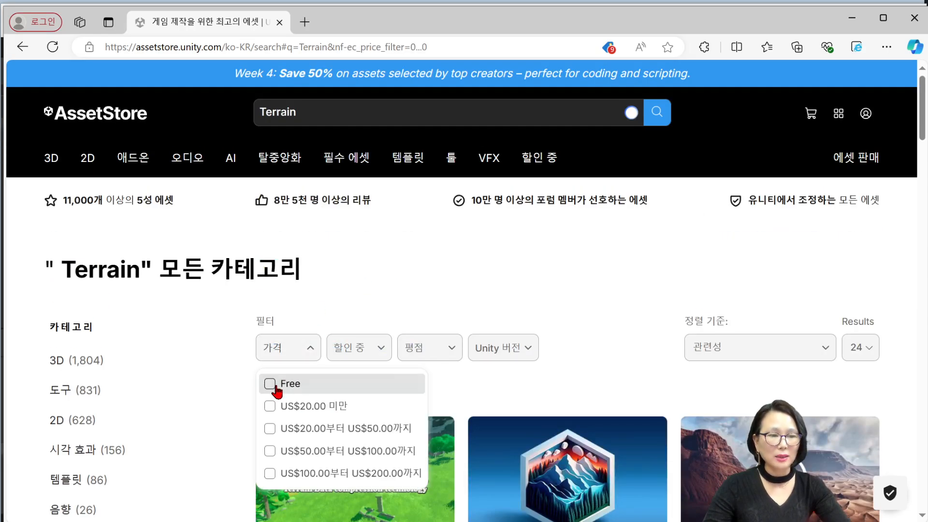
pyautogui.click(575, 354)
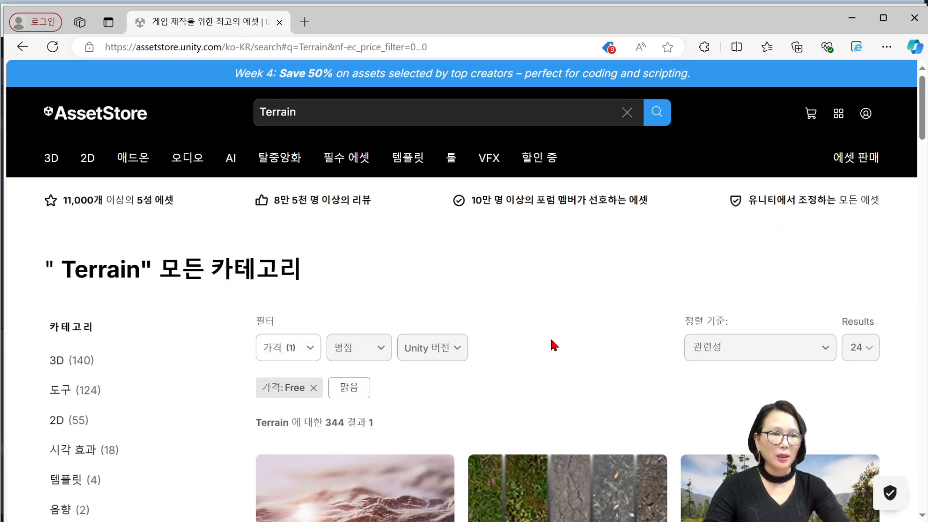
# - Look through pages 1 and 2 of the free "Terrain" results for suitable terrain textures and go to page 3
pyautogui.scroll(-6, 532, 344)
pyautogui.scroll(-1, 529, 342)
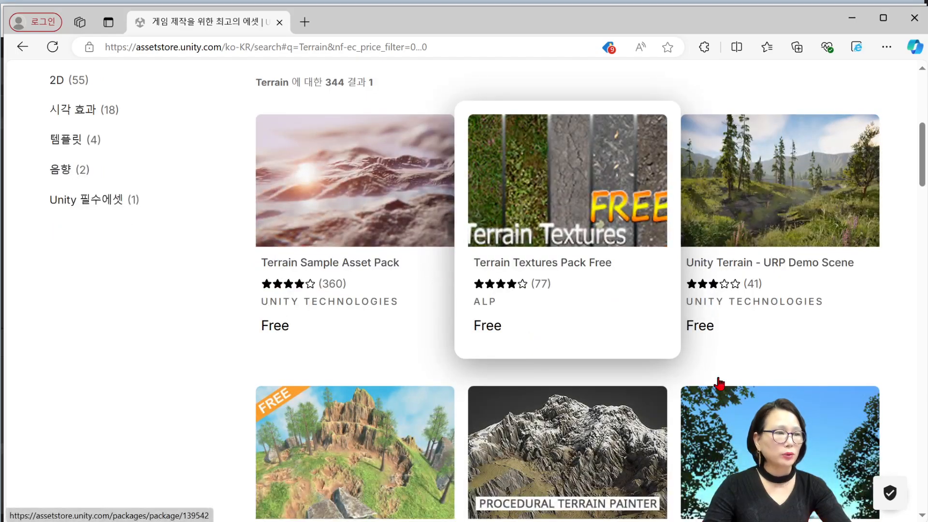
pyautogui.scroll(-4, 749, 401)
pyautogui.scroll(-18, 749, 401)
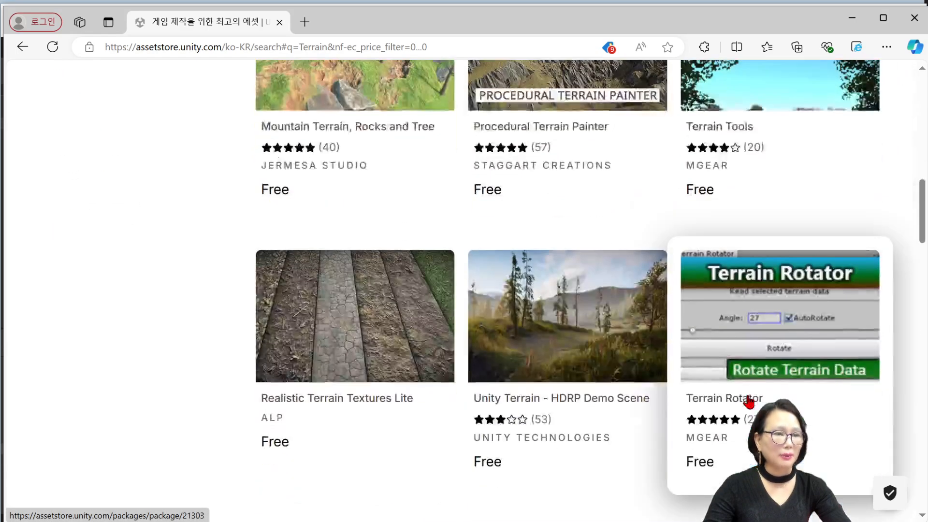
pyautogui.scroll(-12, 750, 401)
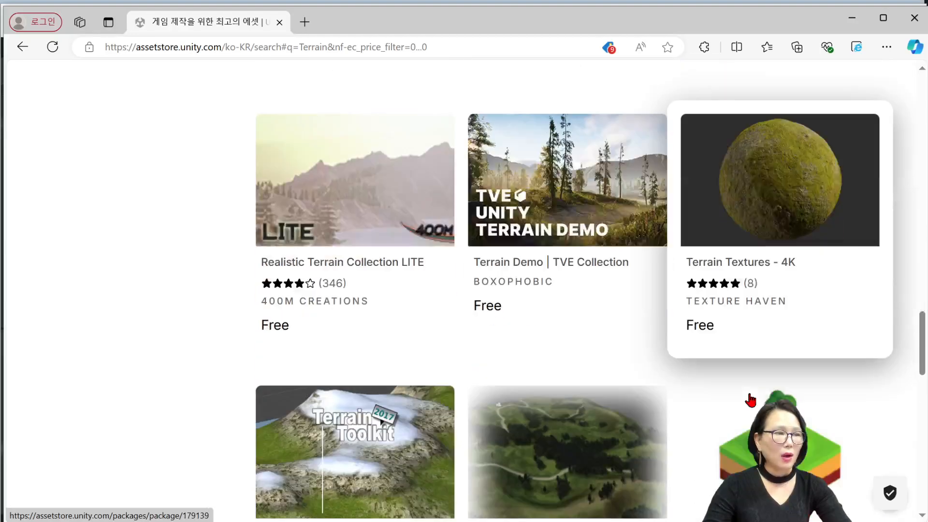
pyautogui.scroll(-10, 750, 400)
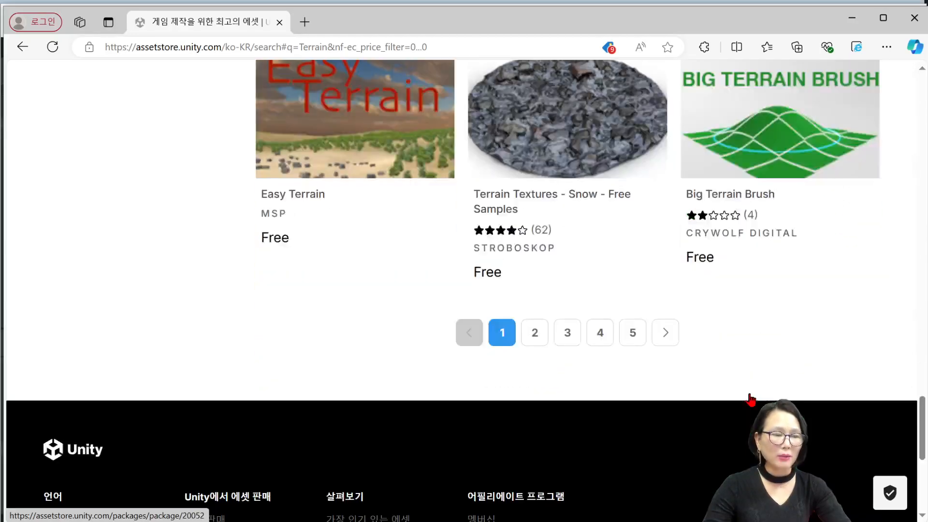
pyautogui.scroll(6, 708, 381)
pyautogui.click(535, 404)
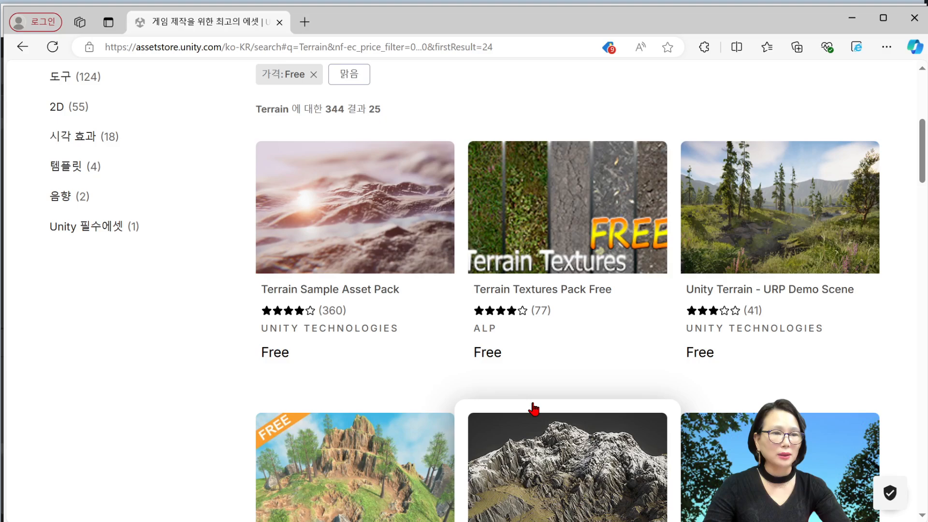
pyautogui.scroll(-3, 554, 384)
pyautogui.scroll(-12, 554, 385)
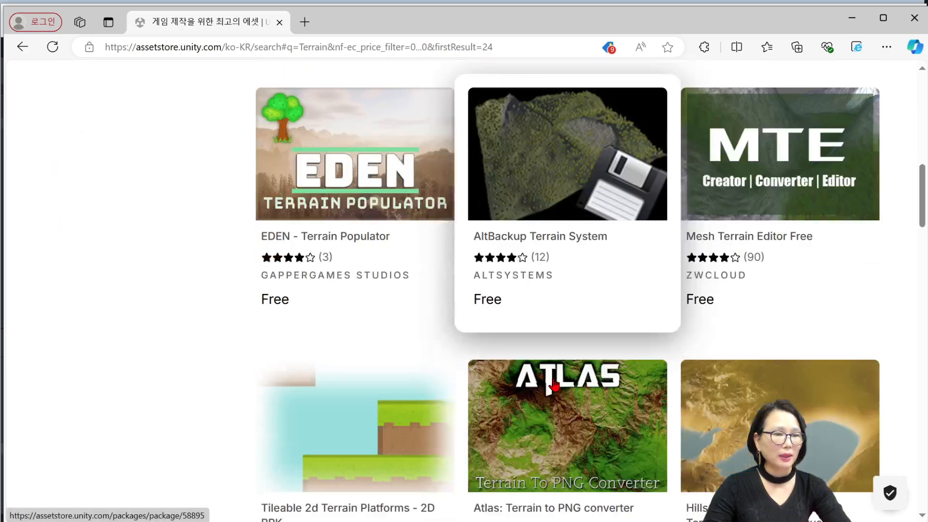
pyautogui.scroll(-6, 554, 384)
pyautogui.scroll(-20, 555, 384)
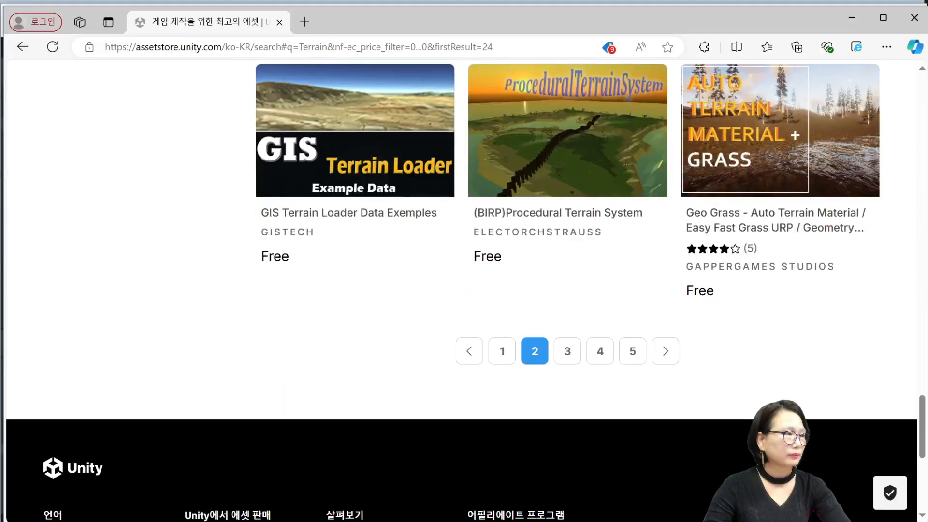
pyautogui.click(665, 352)
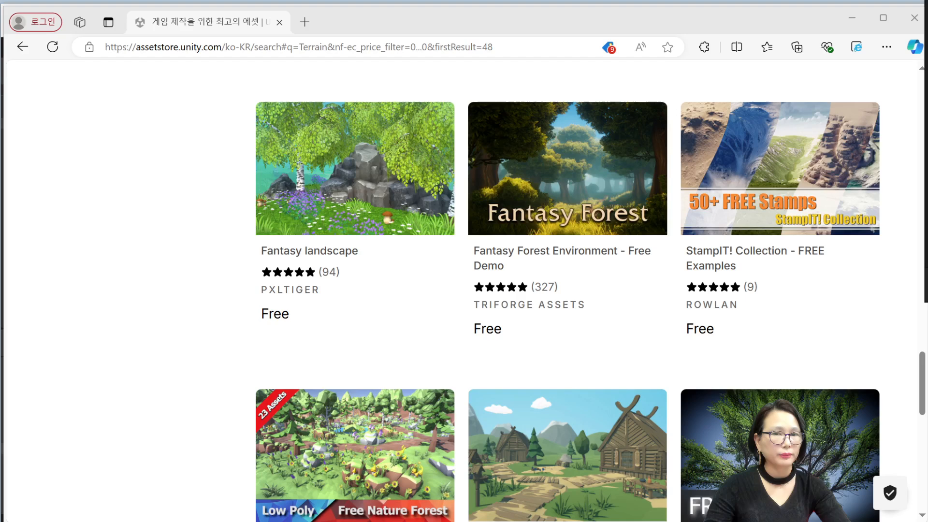
# - Open the asset page of Fantasy Forest Environment - Free Demo and dismiss the translation prompt
pyautogui.click(579, 224)
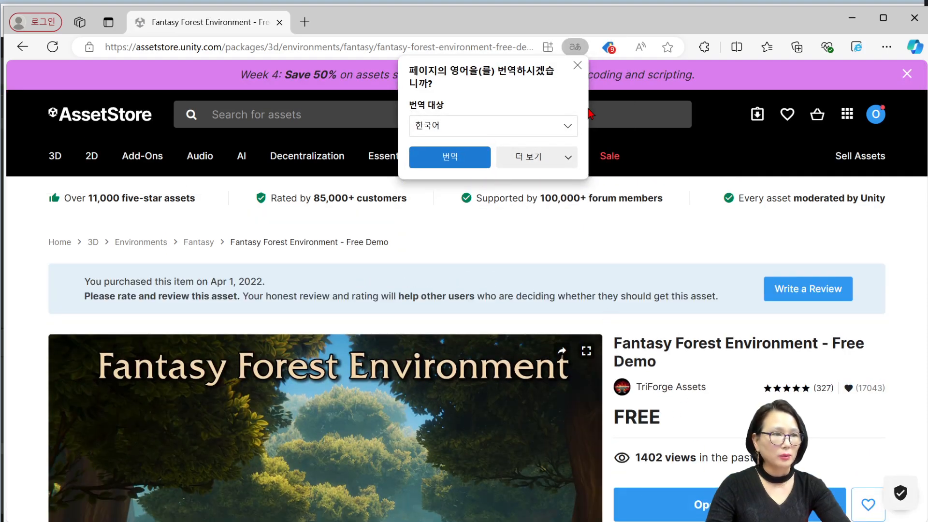
pyautogui.click(578, 67)
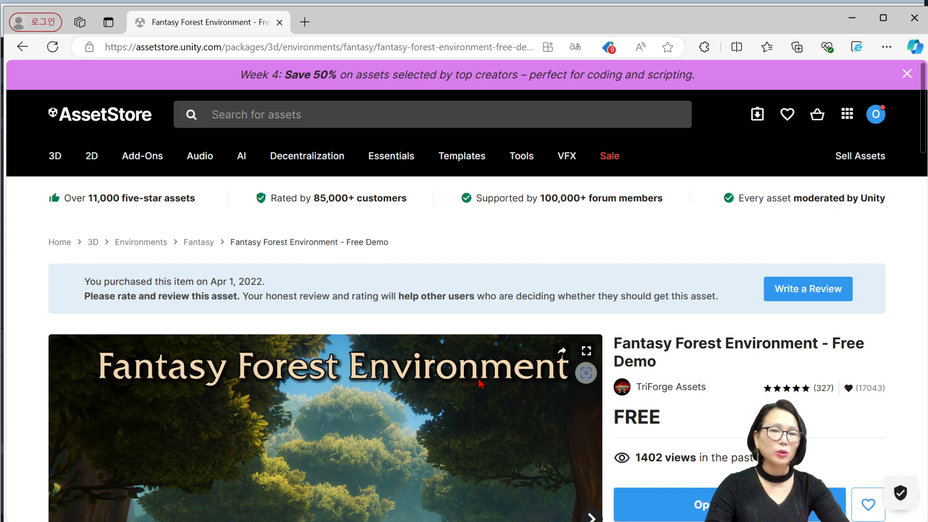
pyautogui.scroll(-3, 478, 379)
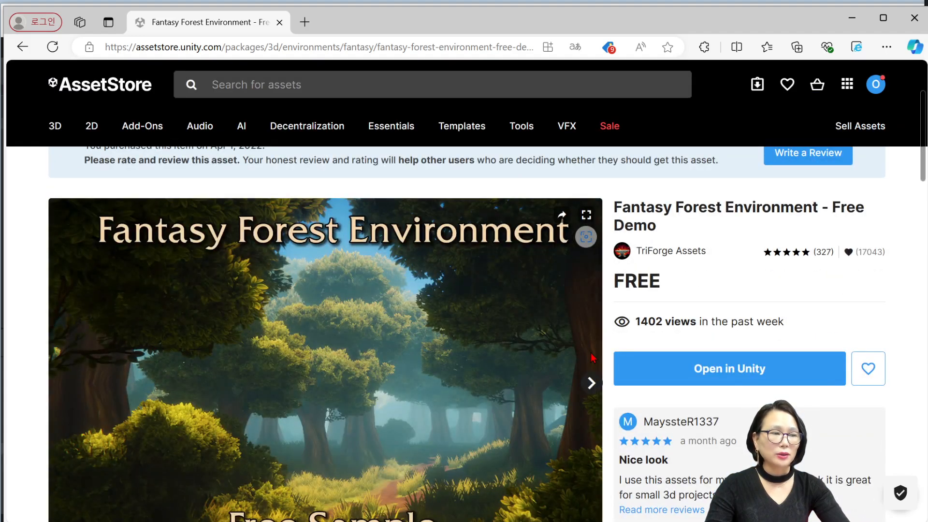
pyautogui.click(689, 376)
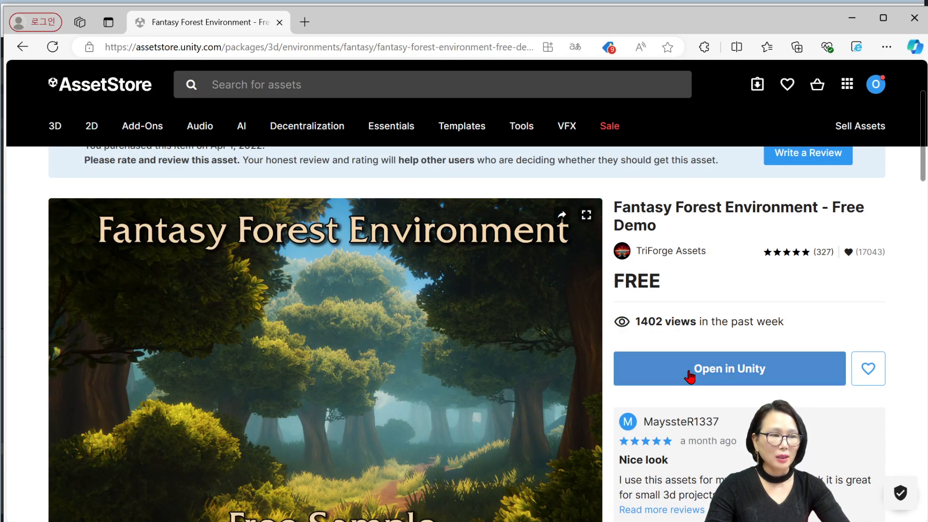
pyautogui.click(543, 148)
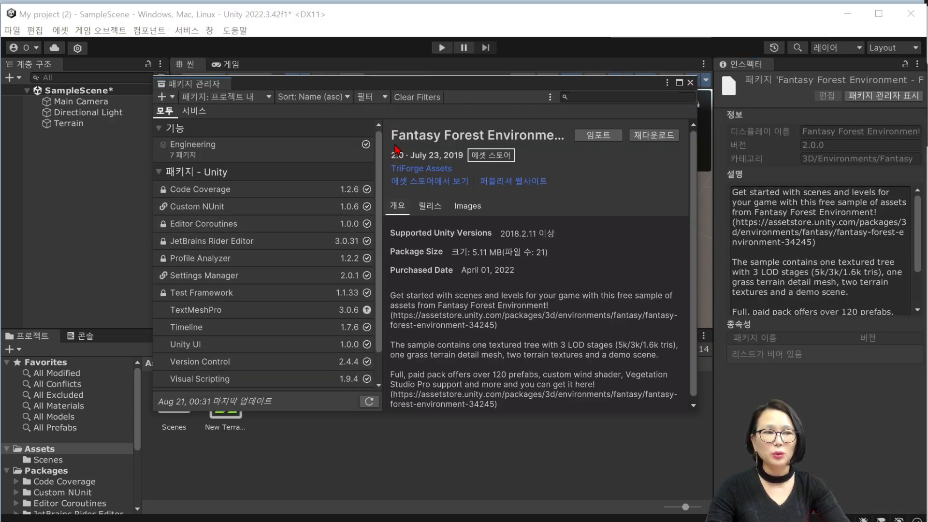
pyautogui.scroll(-2, 328, 331)
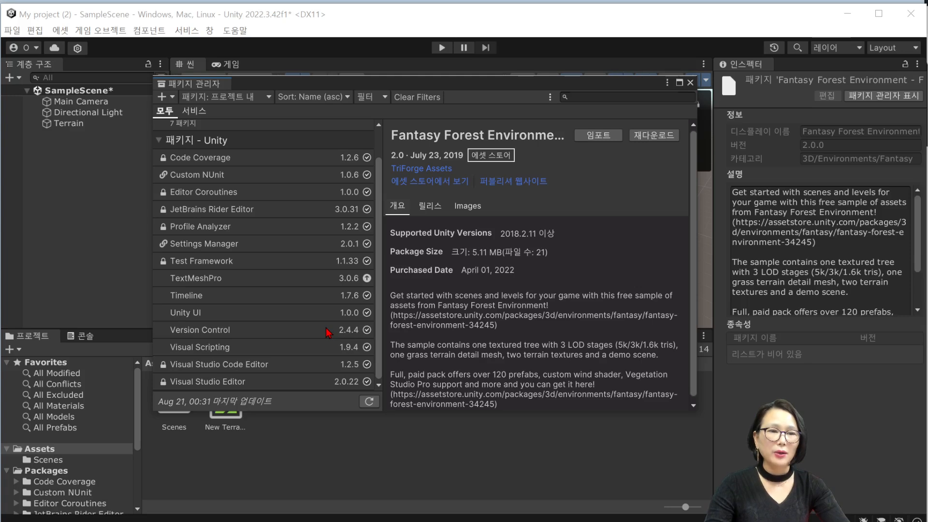
pyautogui.scroll(2, 329, 332)
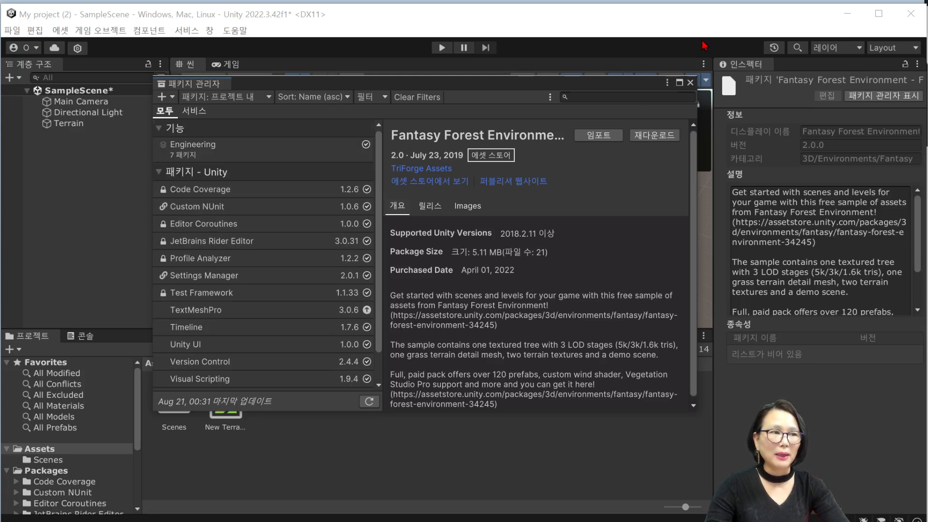
pyautogui.click(690, 83)
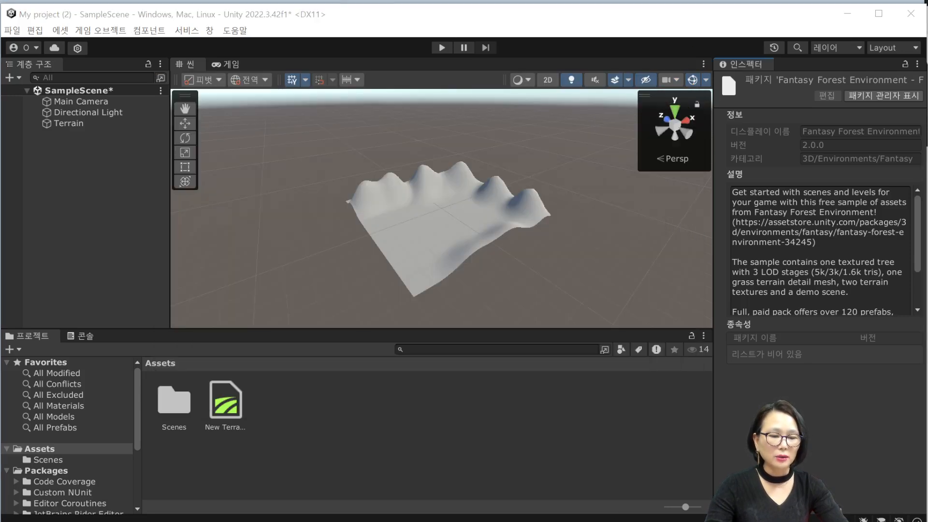
# - Switch back to the browser and open Fantasy Forest Environment - Free Demo in Unity, allowing the site to launch the Unity Editor
pyautogui.hotkey('alt', 'Tab')
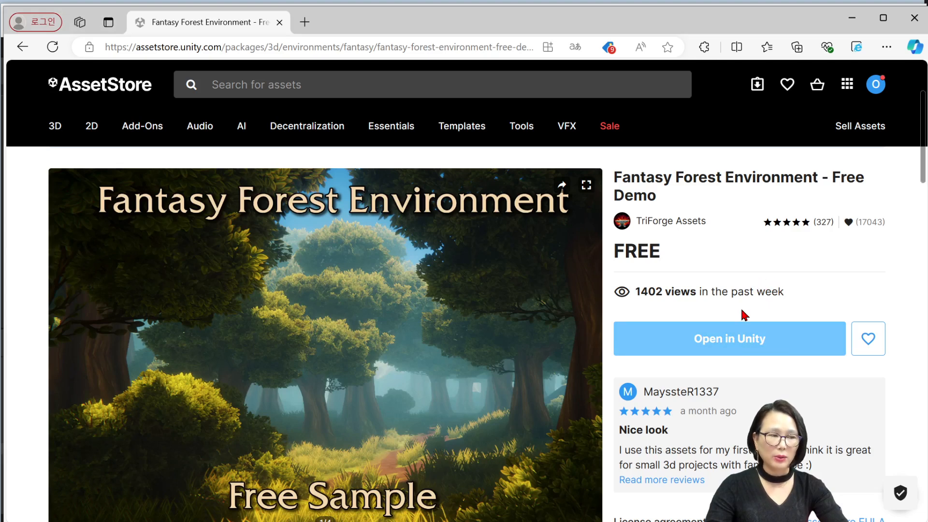
pyautogui.click(716, 347)
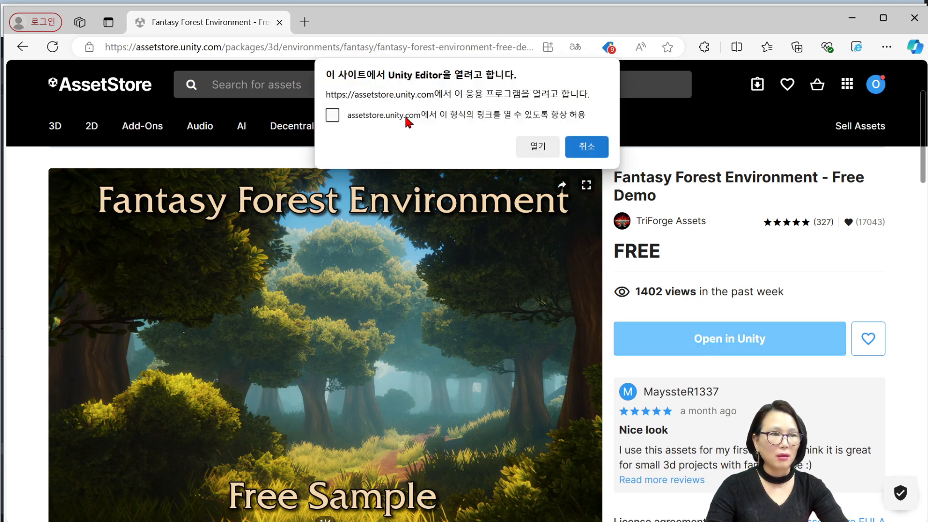
pyautogui.click(407, 118)
pyautogui.click(534, 150)
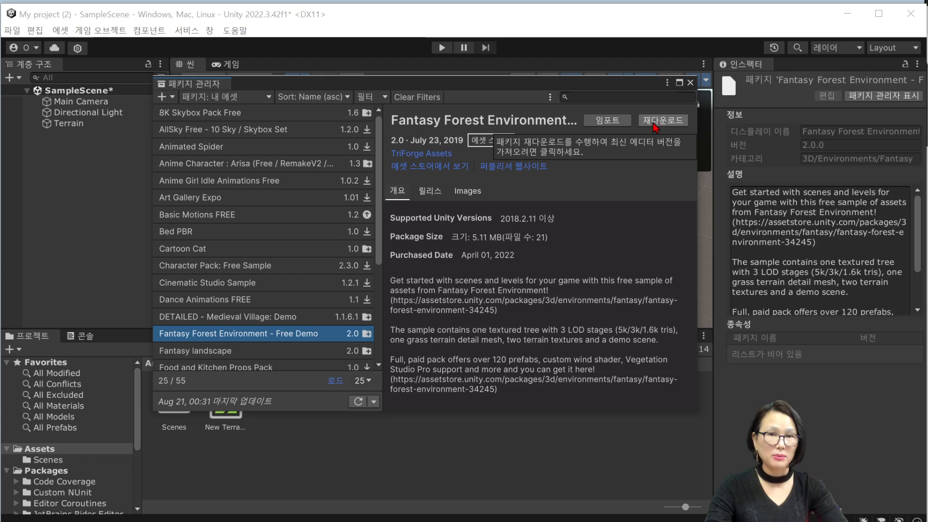
# - Start importing Fantasy Forest Environment - Free Demo, bring its import dialog into view and review the package's files
pyautogui.click(608, 120)
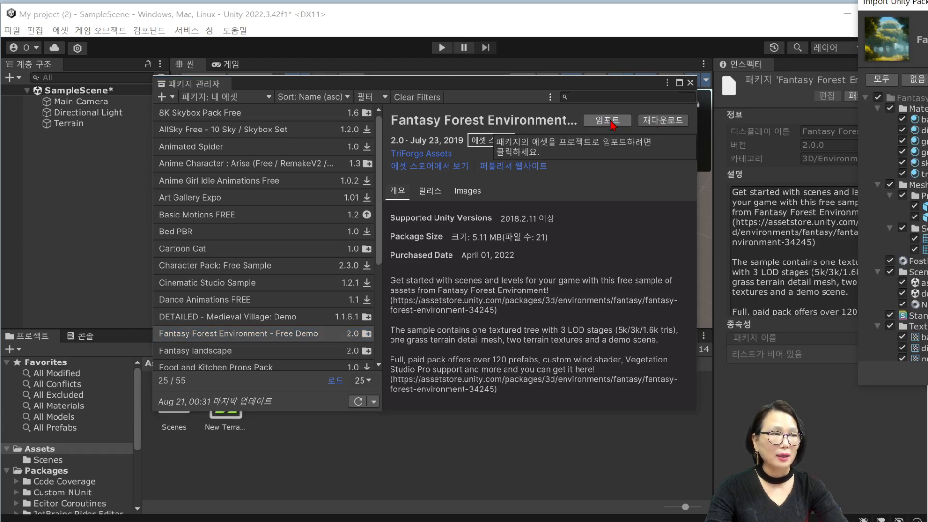
pyautogui.moveTo(895, 4); pyautogui.dragTo(334, 87)
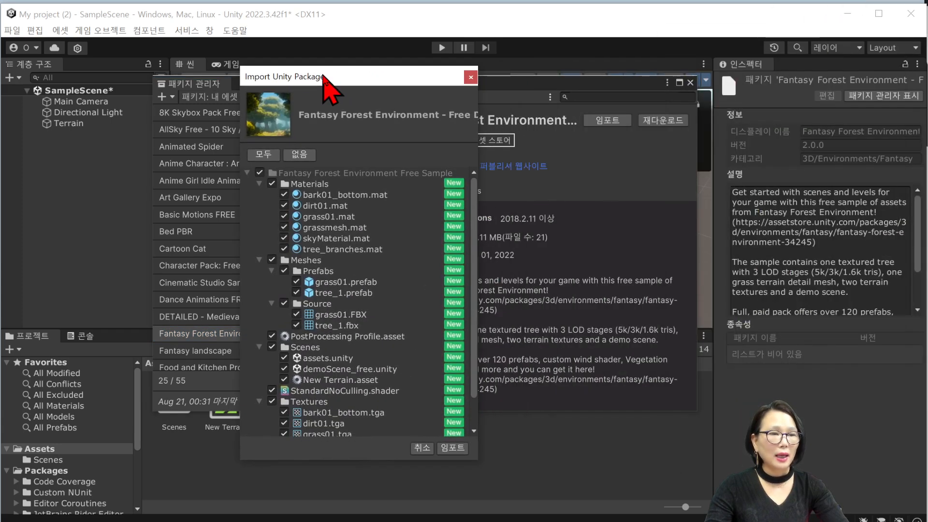
pyautogui.scroll(-3, 323, 202)
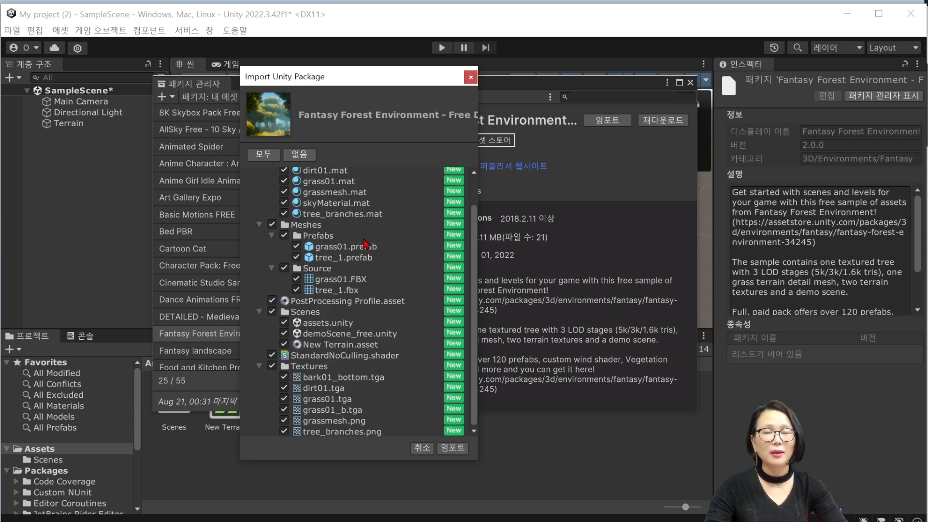
pyautogui.scroll(3, 358, 249)
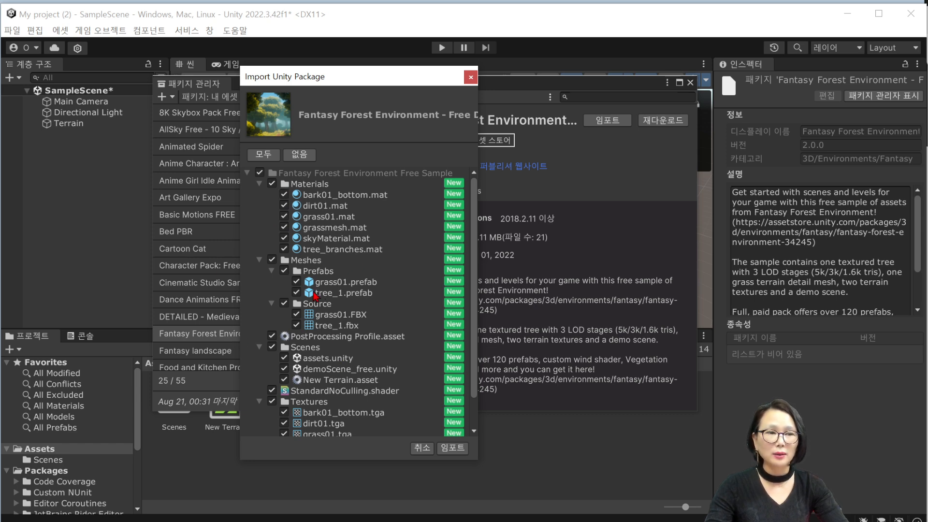
# - Exclude the Materials folder, import the rest of the package into the project and close the Package Manager
pyautogui.click(272, 184)
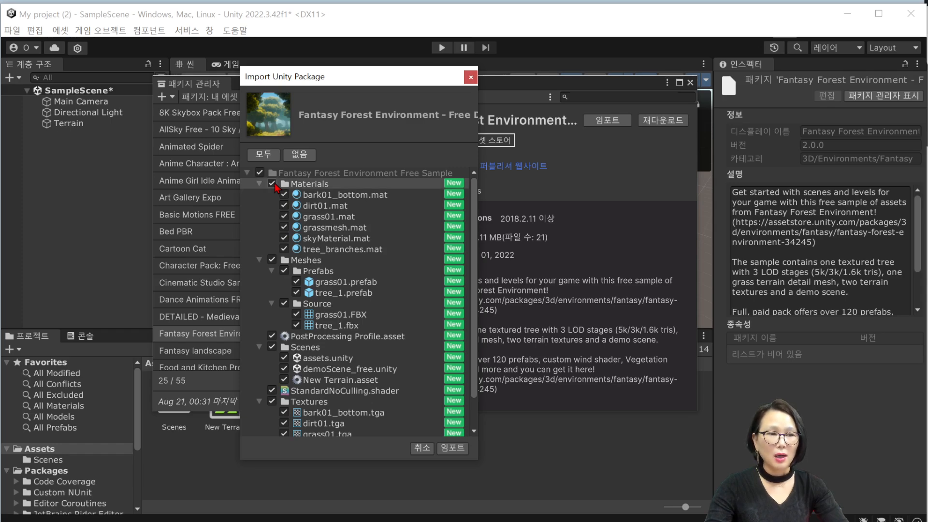
pyautogui.click(272, 184)
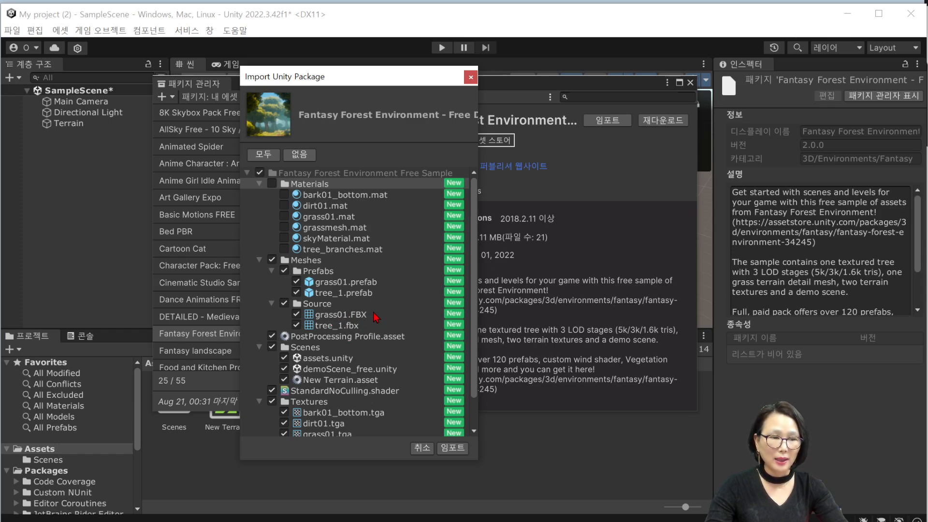
pyautogui.scroll(-1, 370, 321)
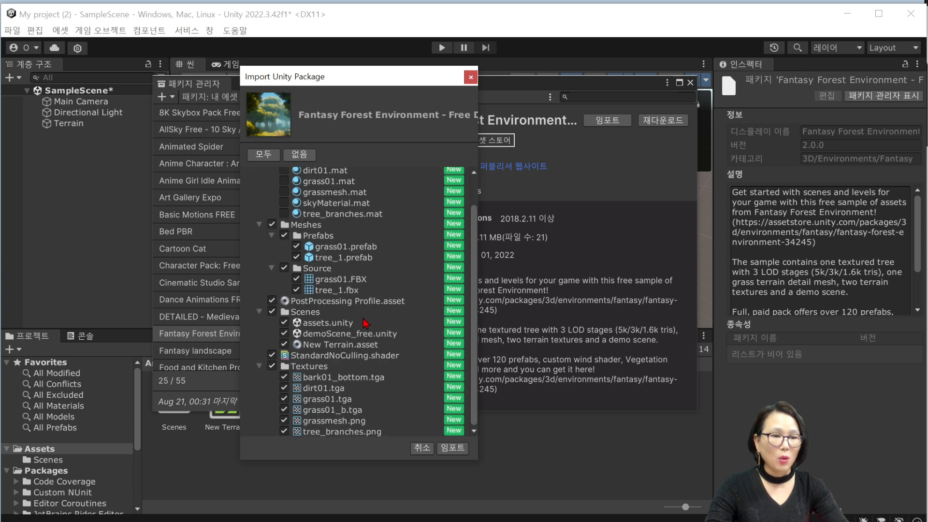
pyautogui.click(453, 449)
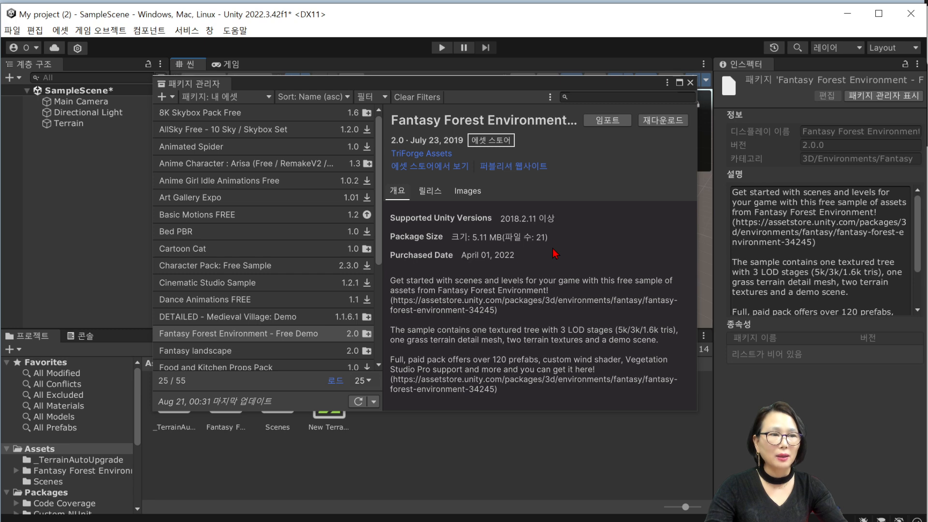
pyautogui.click(690, 82)
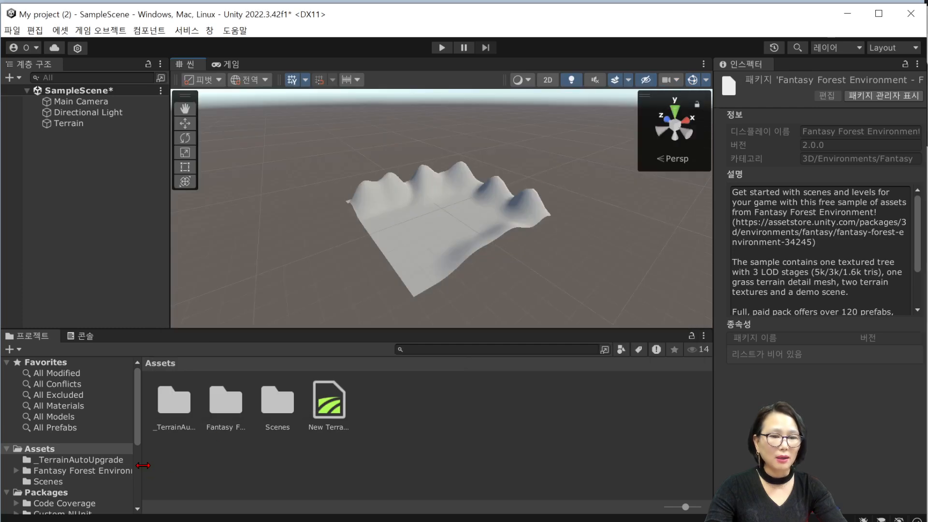
# - Inspect the contents of the _TerrainAutoUpgrade and Fantasy Forest Environment Free Sample folders, including its Textures and Scenes subfolders
pyautogui.click(77, 463)
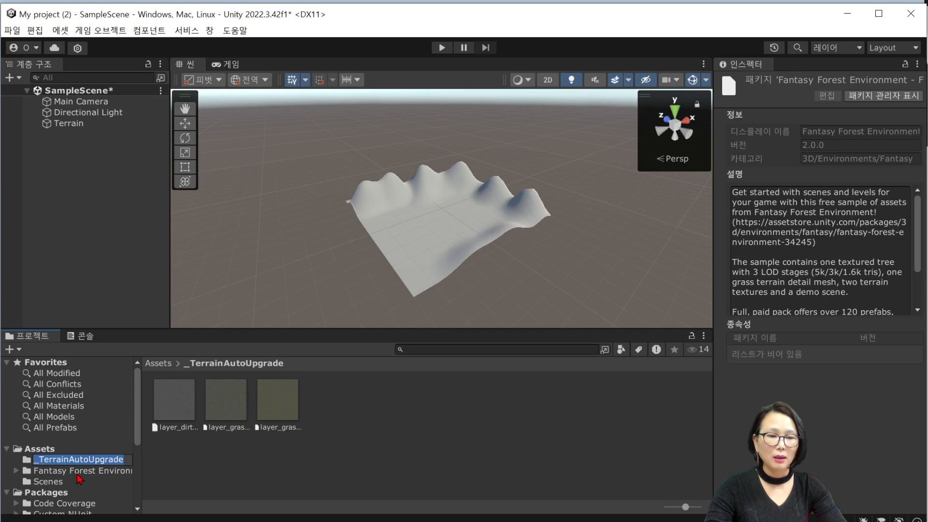
pyautogui.click(79, 473)
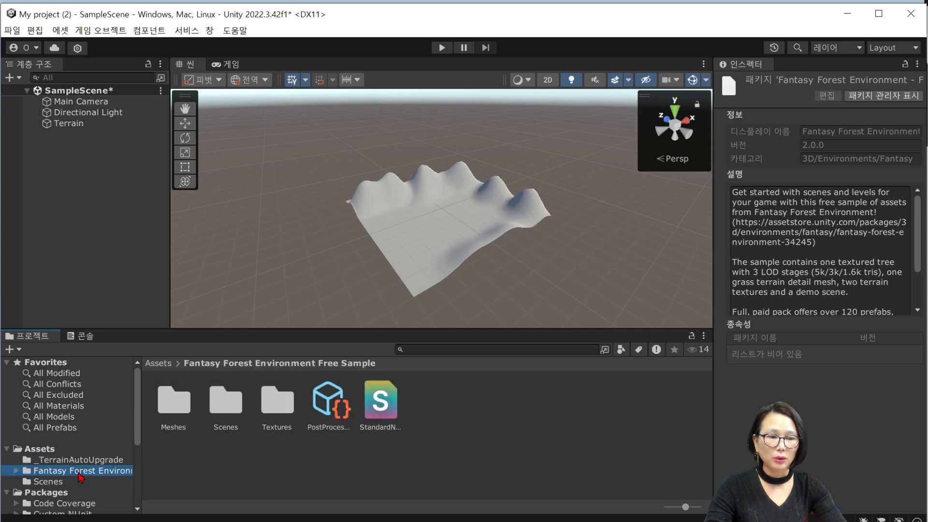
pyautogui.doubleClick(277, 401)
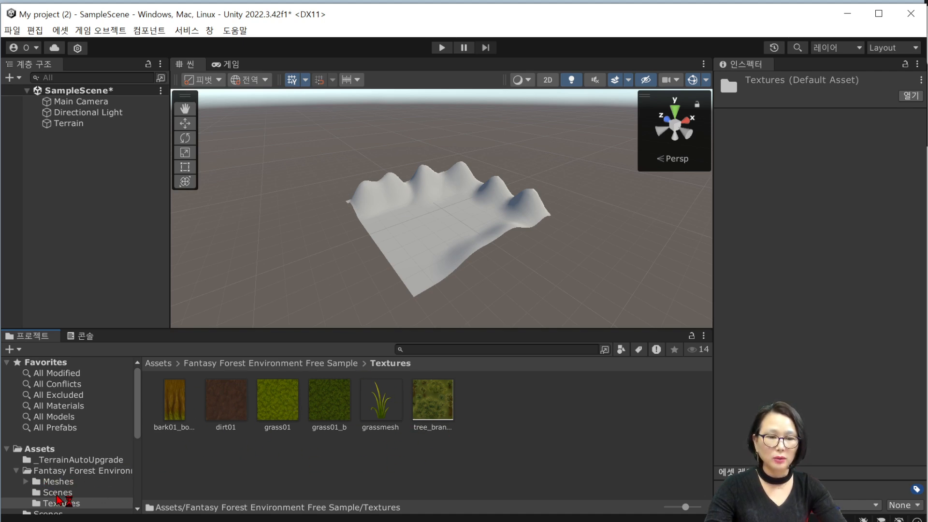
pyautogui.click(57, 495)
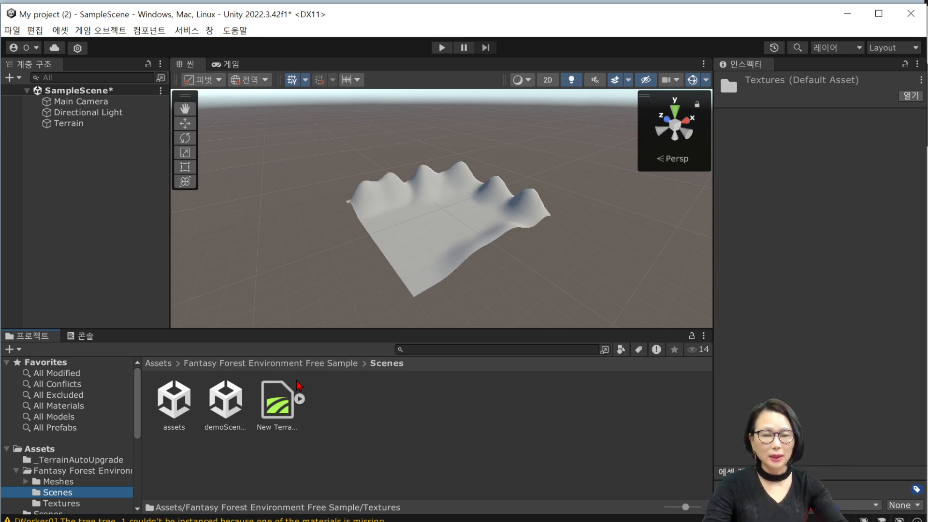
# - Save the changes made to SampleScene
pyautogui.click(12, 30)
pyautogui.moveTo(35, 30)
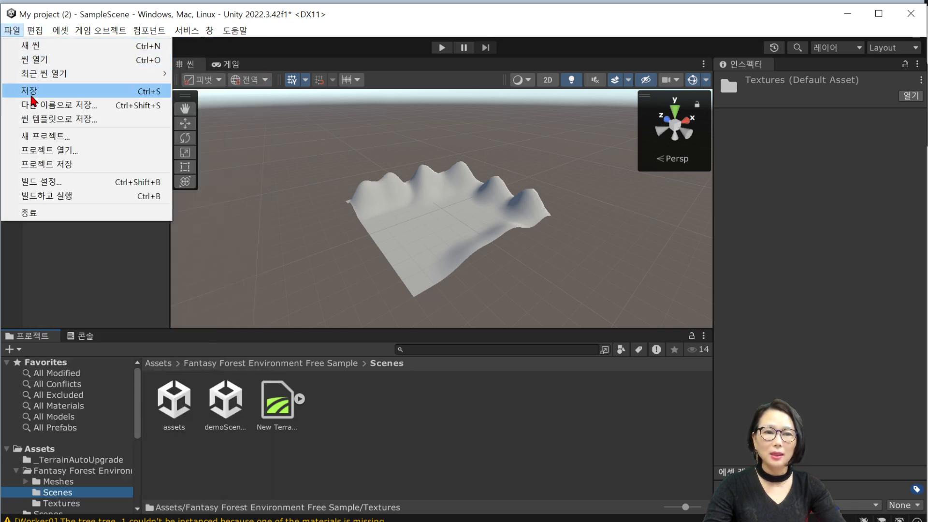
pyautogui.click(33, 98)
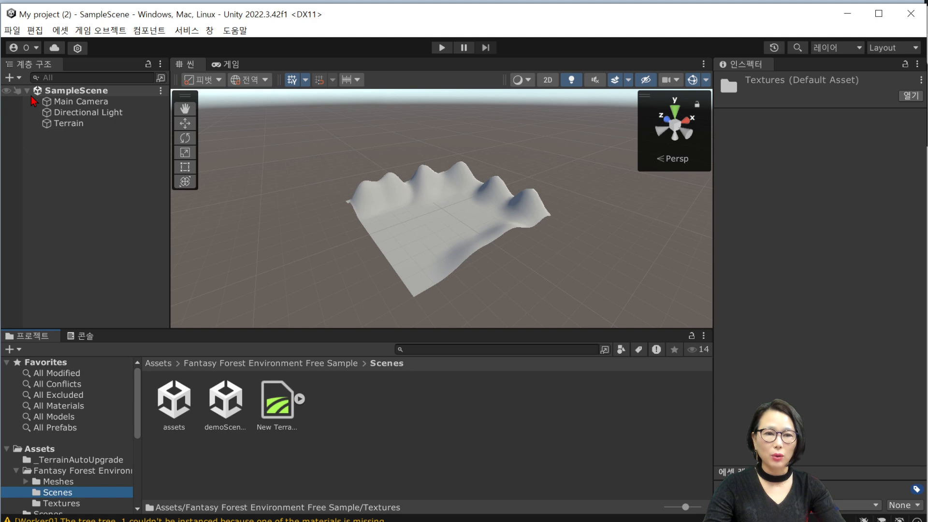
# - Save the scene under the new name game in the Assets folder and show that folder's contents in the project
pyautogui.click(19, 31)
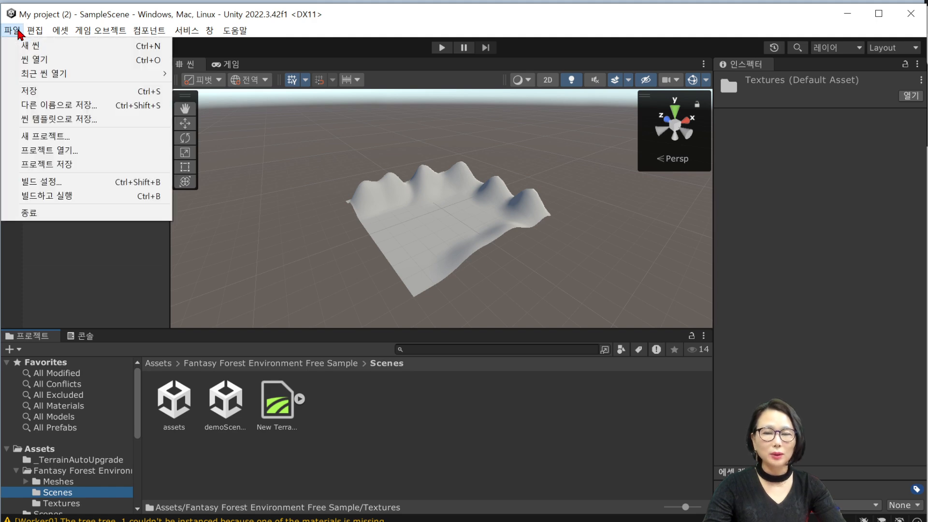
pyautogui.click(46, 105)
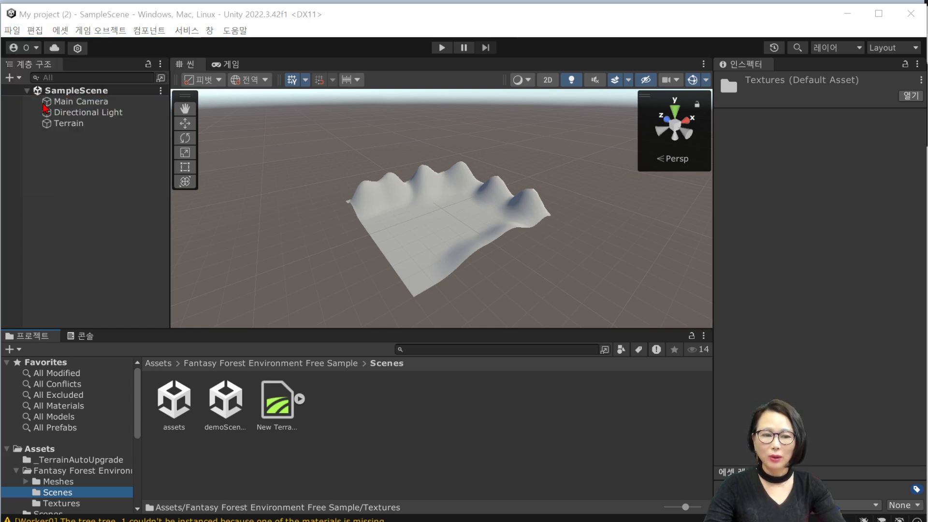
pyautogui.write('game')
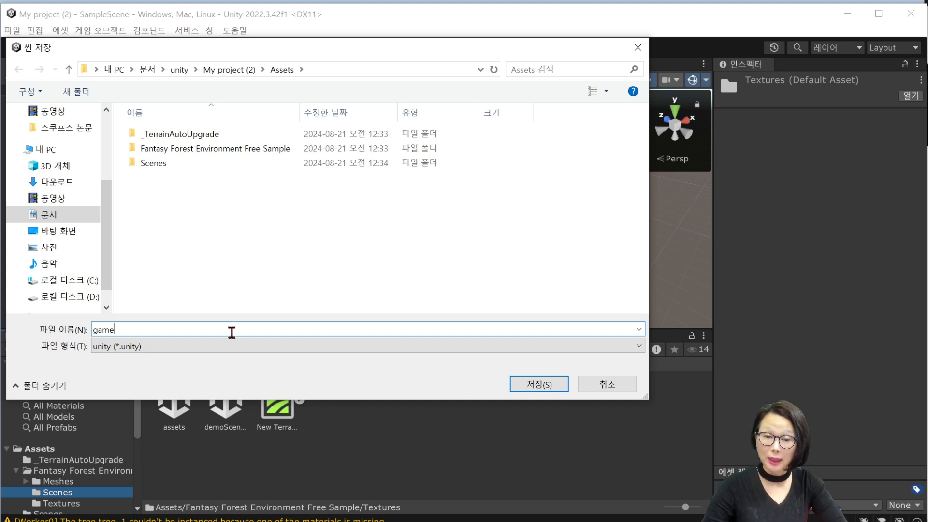
pyautogui.press('Return')
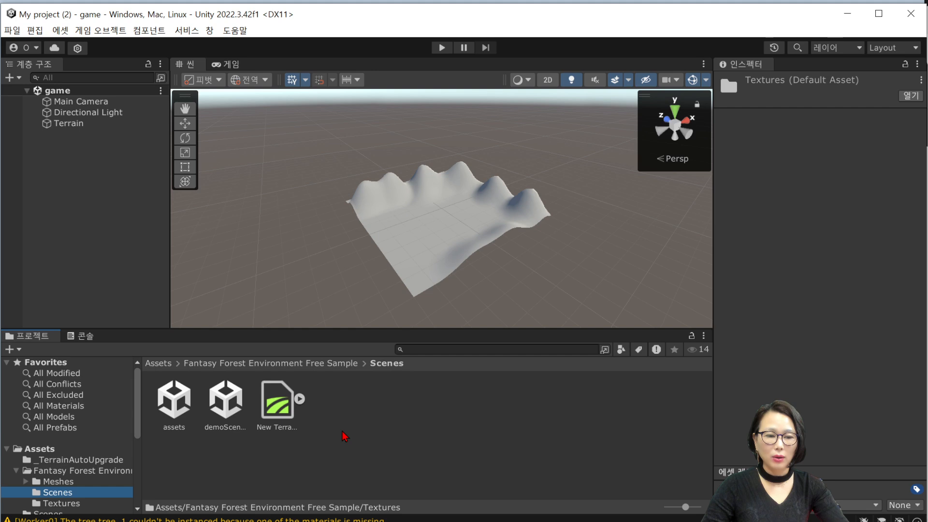
pyautogui.click(40, 449)
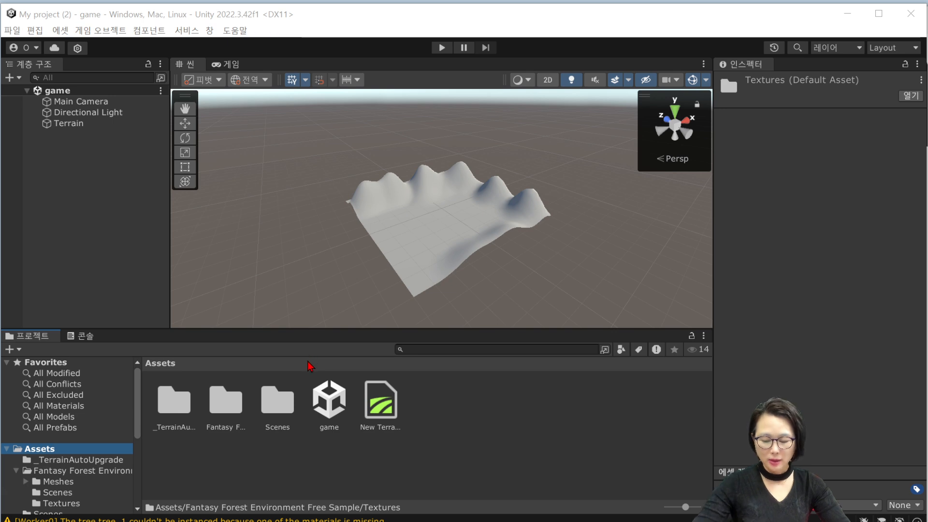
pyautogui.moveTo(300, 368)
pyautogui.mouseDown()
pyautogui.moveTo(334, 434)
pyautogui.moveTo(351, 445)
pyautogui.mouseUp()
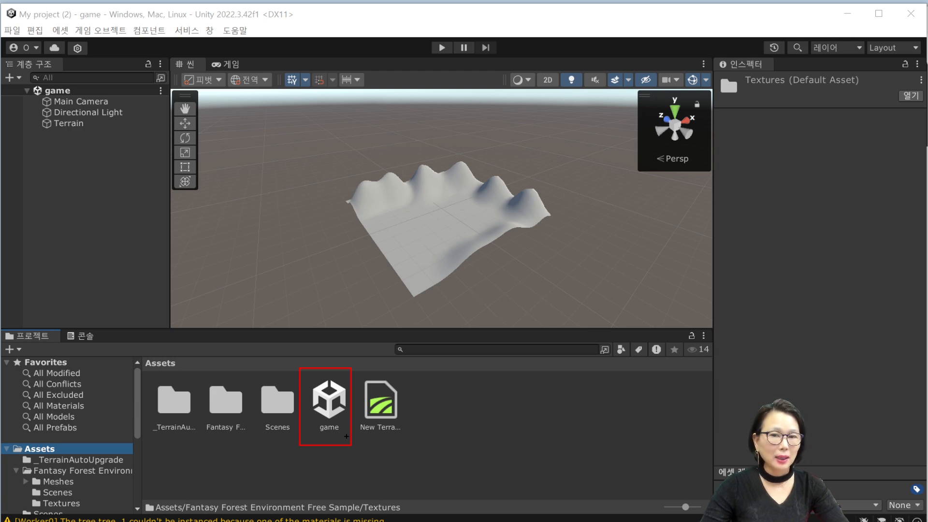
# - Open the assets scene from the Fantasy Forest sample's Scenes folder and frame grass01 and tree_1 to examine them
pyautogui.click(105, 471)
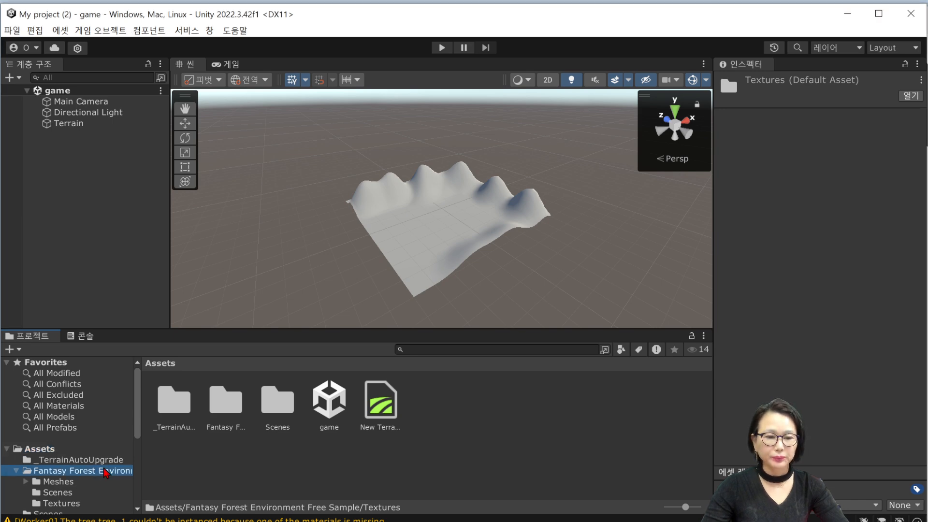
pyautogui.click(82, 491)
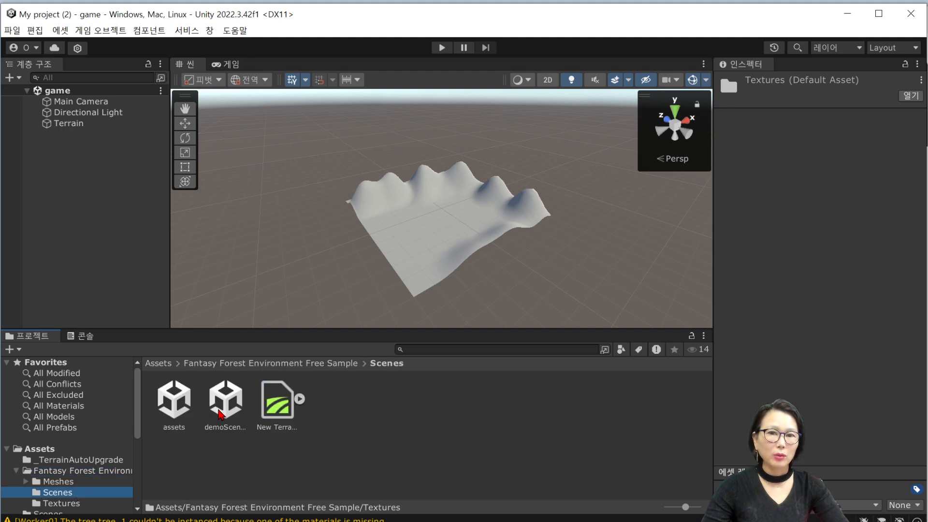
pyautogui.doubleClick(179, 414)
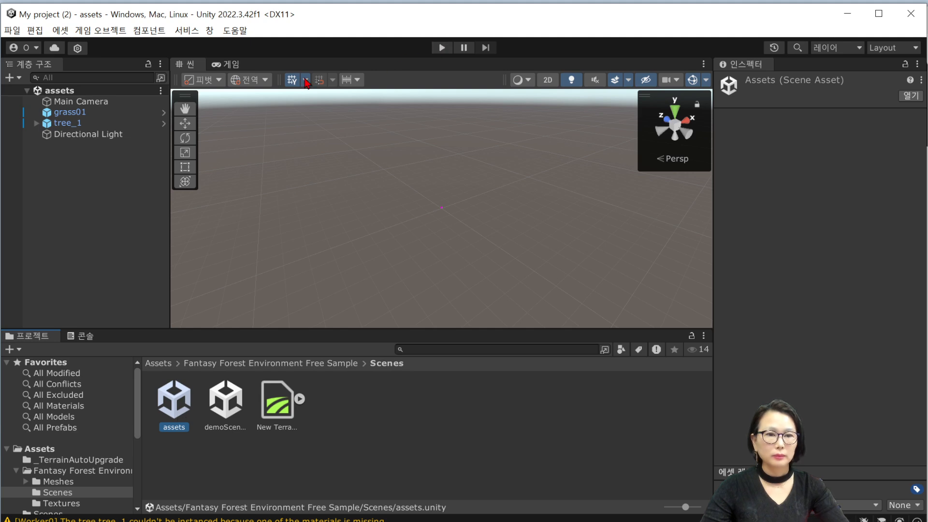
pyautogui.doubleClick(67, 112)
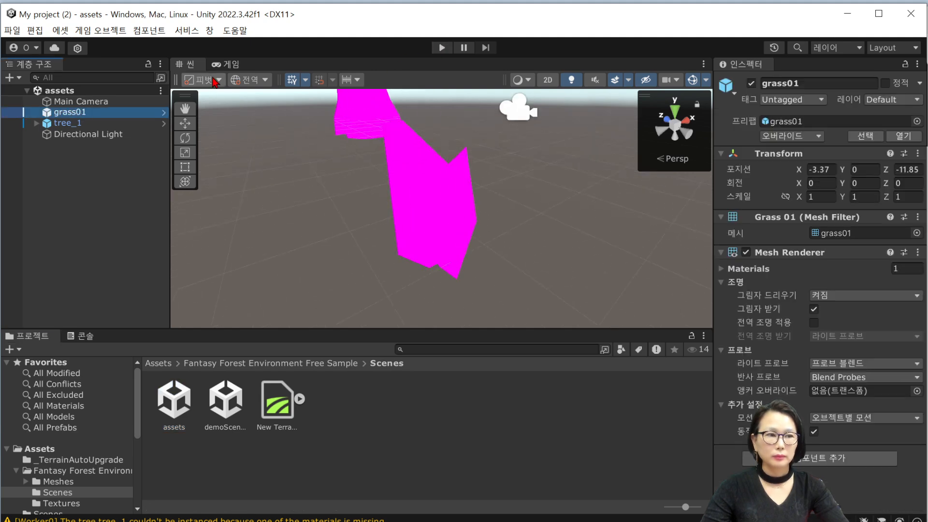
pyautogui.doubleClick(74, 124)
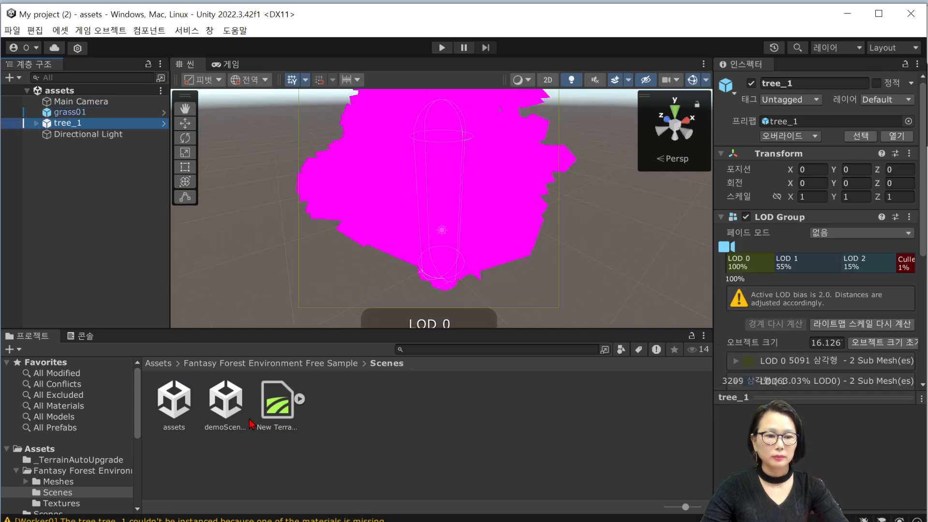
# - Open the demoScene_free scene, run it in Play mode to check its rendering and stop it
pyautogui.doubleClick(231, 410)
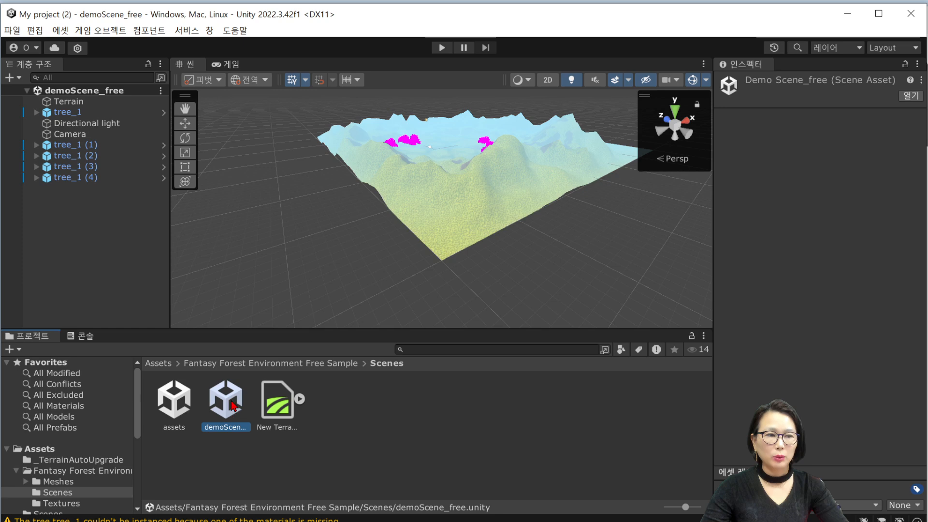
pyautogui.click(441, 47)
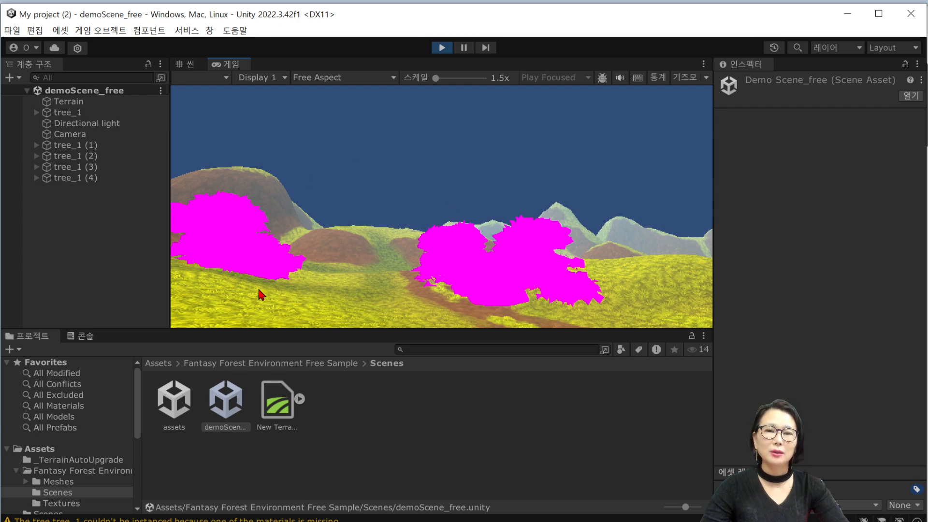
pyautogui.click(441, 48)
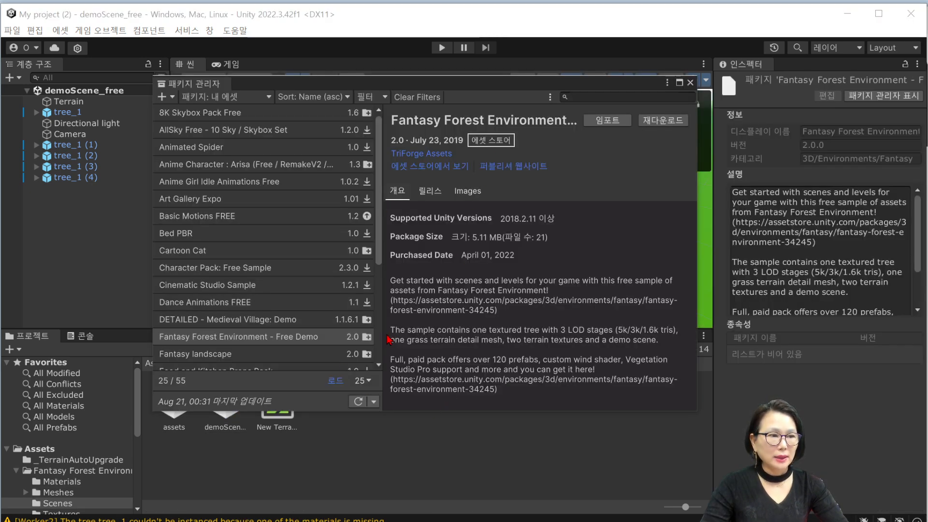
# - Import Fantasy Forest Environment - Free Demo again so its Materials folder is included, and close the Package Manager
pyautogui.click(606, 120)
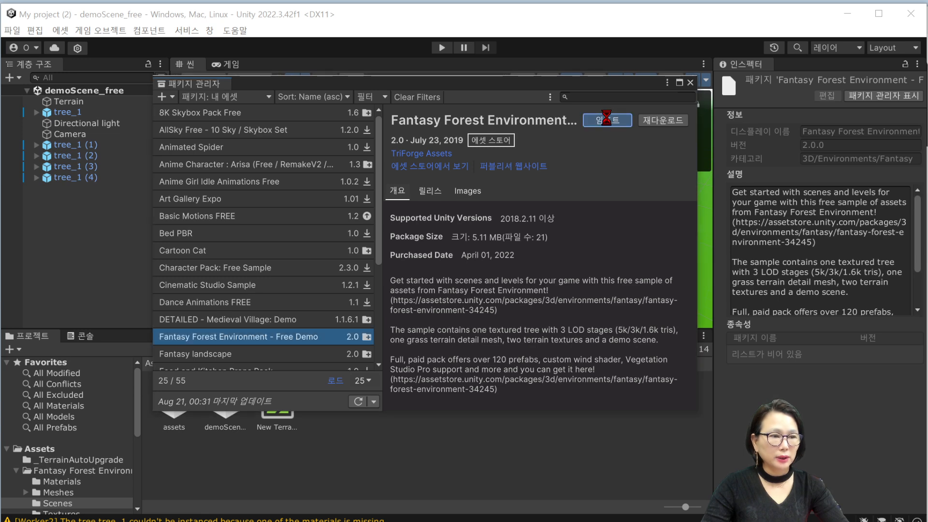
pyautogui.click(454, 449)
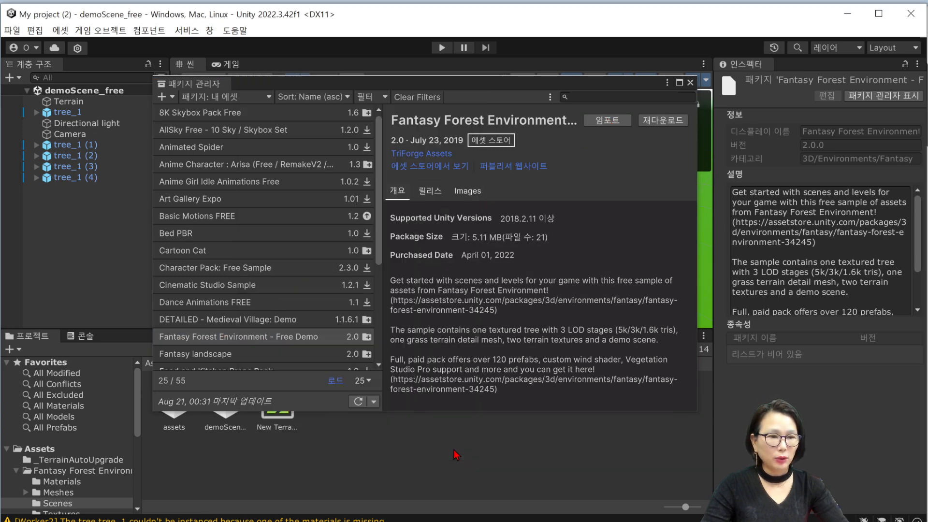
pyautogui.click(691, 83)
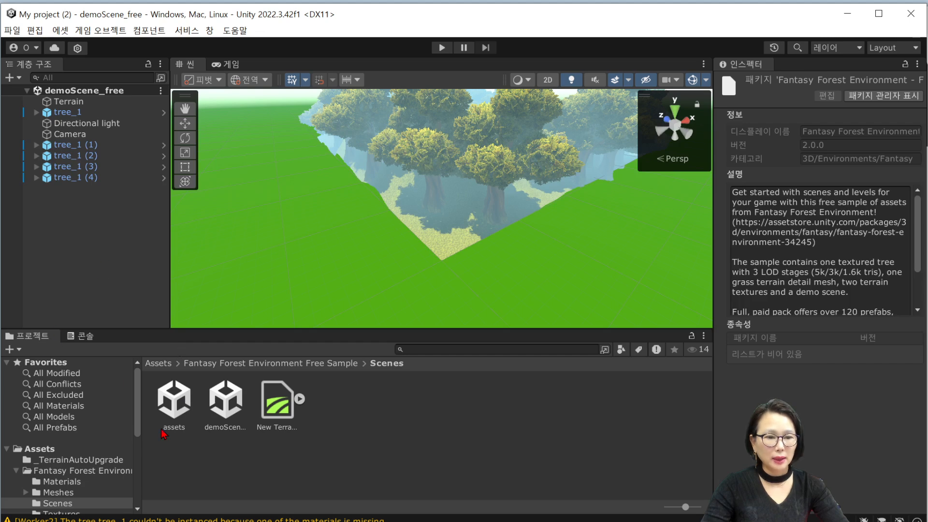
# - Run demoScene_free in Play mode again to check the trees and terrain with the imported materials, and stop it
pyautogui.click(226, 409)
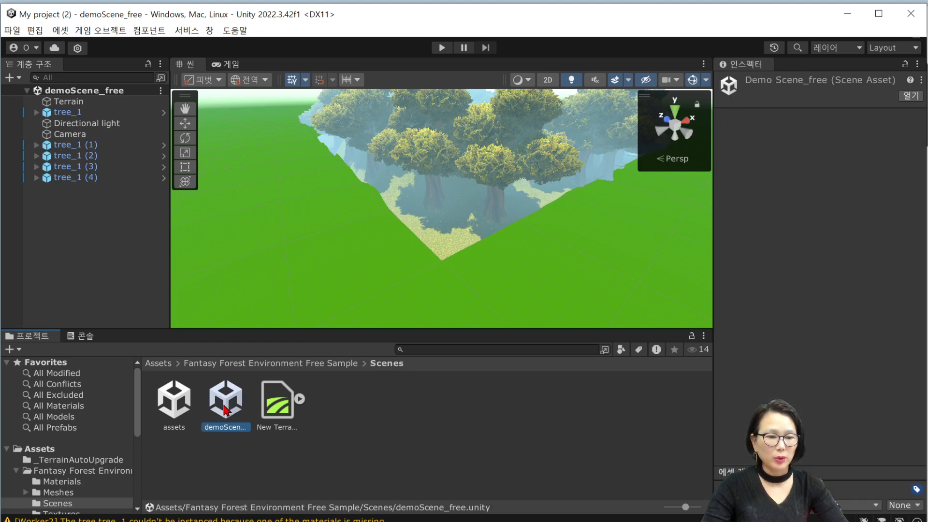
pyautogui.click(441, 47)
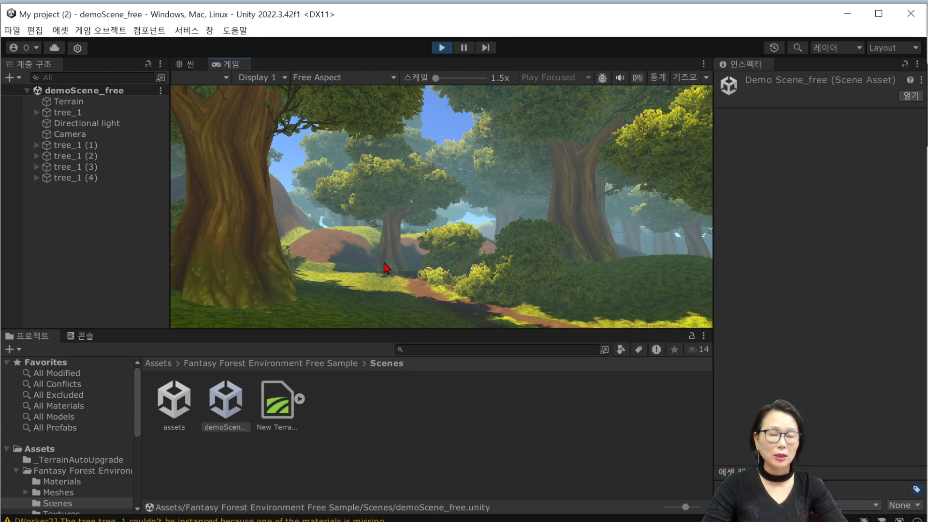
pyautogui.click(441, 48)
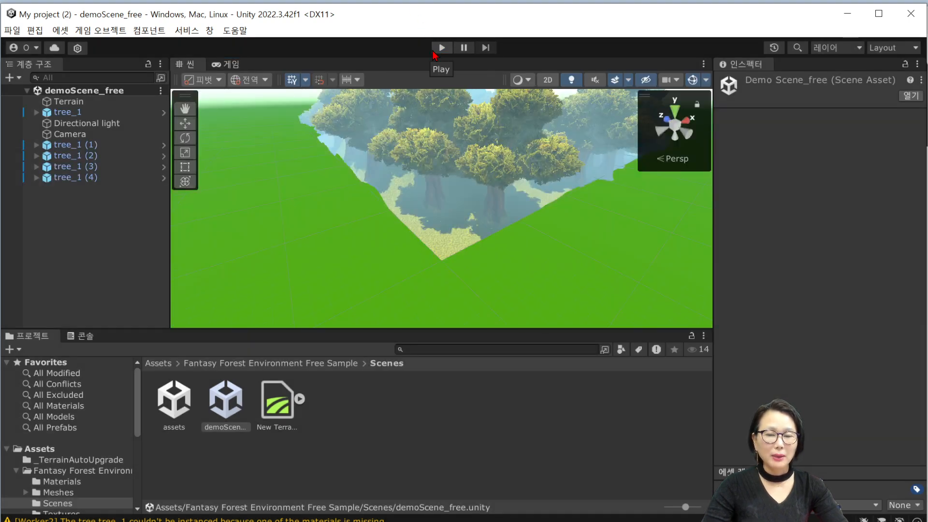
# - Reopen the game scene from the Assets folder, select its Terrain and frame the whole terrain in the scene view
pyautogui.click(37, 450)
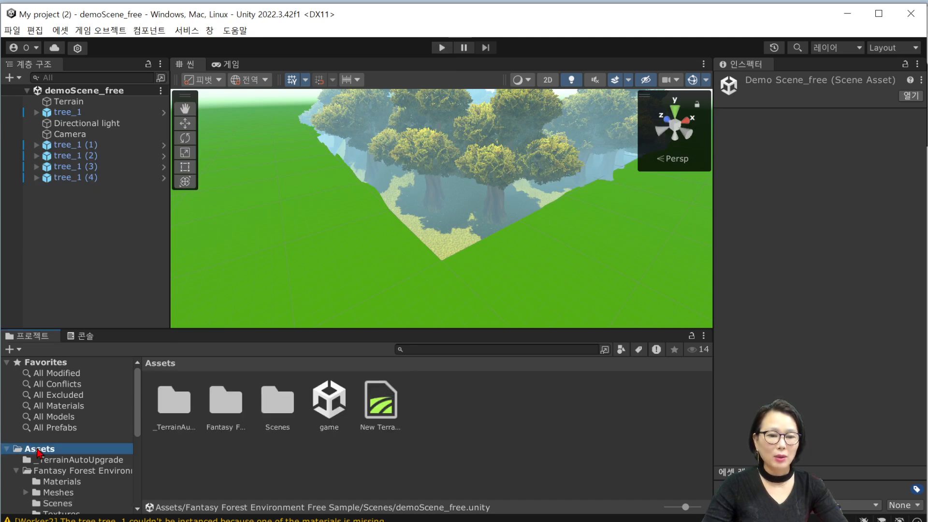
pyautogui.doubleClick(333, 404)
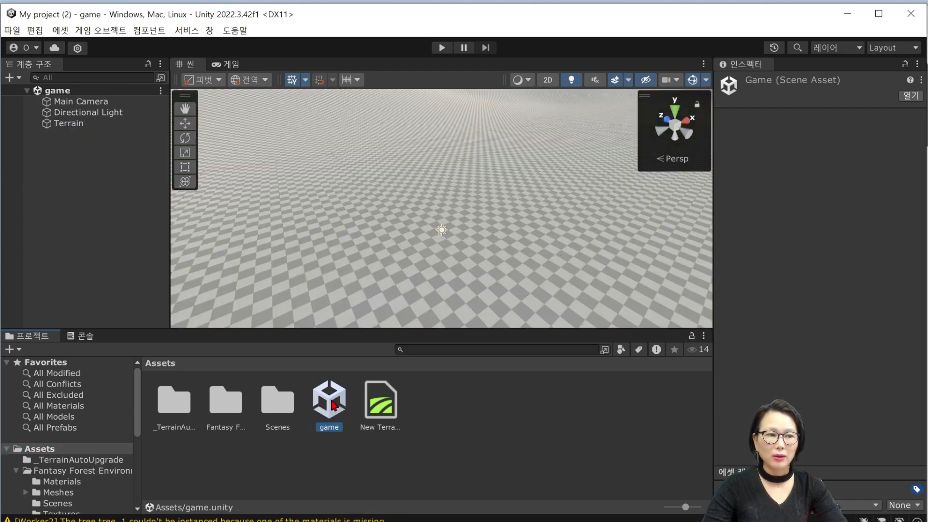
pyautogui.click(86, 128)
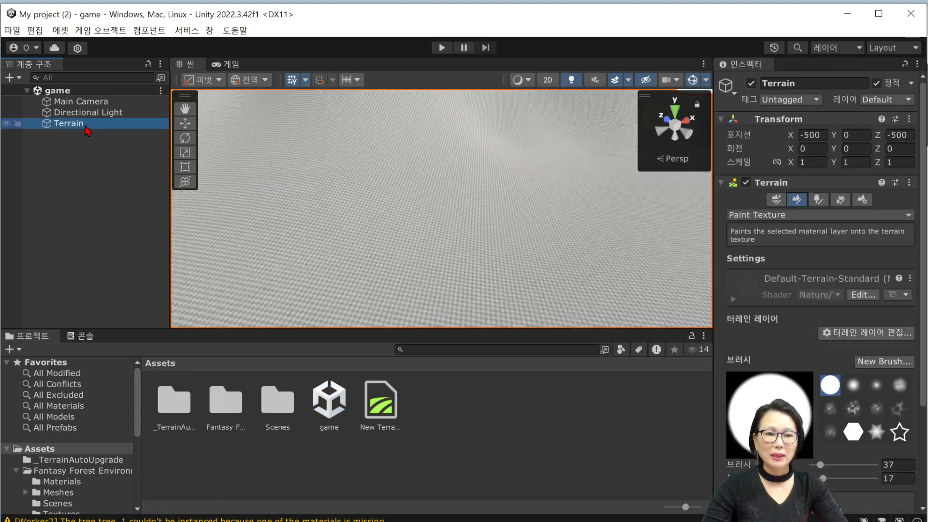
pyautogui.doubleClick(89, 126)
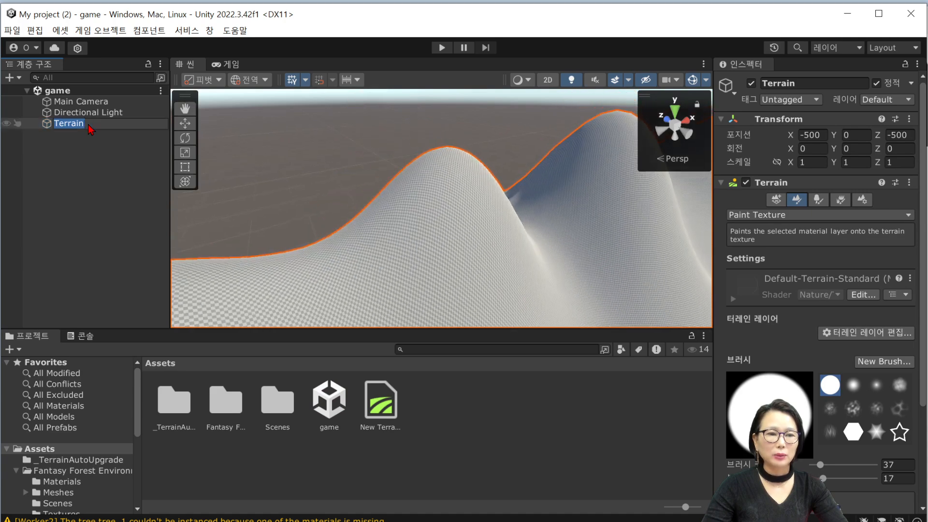
pyautogui.click(44, 153)
pyautogui.click(68, 112)
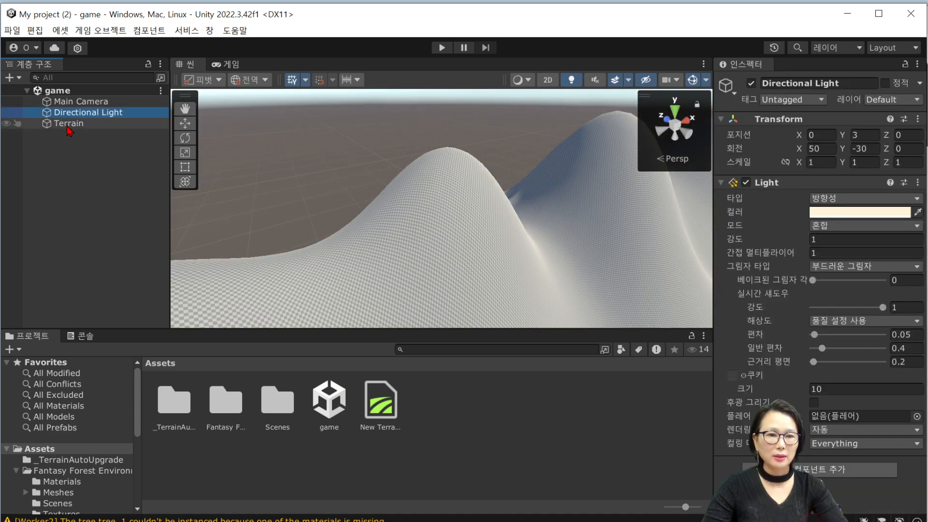
pyautogui.doubleClick(67, 124)
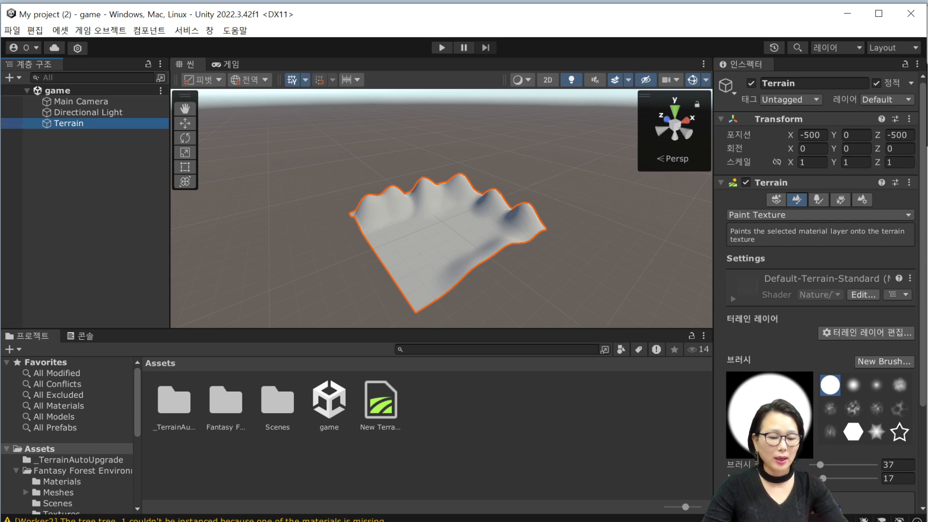
# - Glance at the asset's store page in the browser, return to Unity and set the terrain tool to Paint Texture
pyautogui.hotkey('alt', 'Tab')
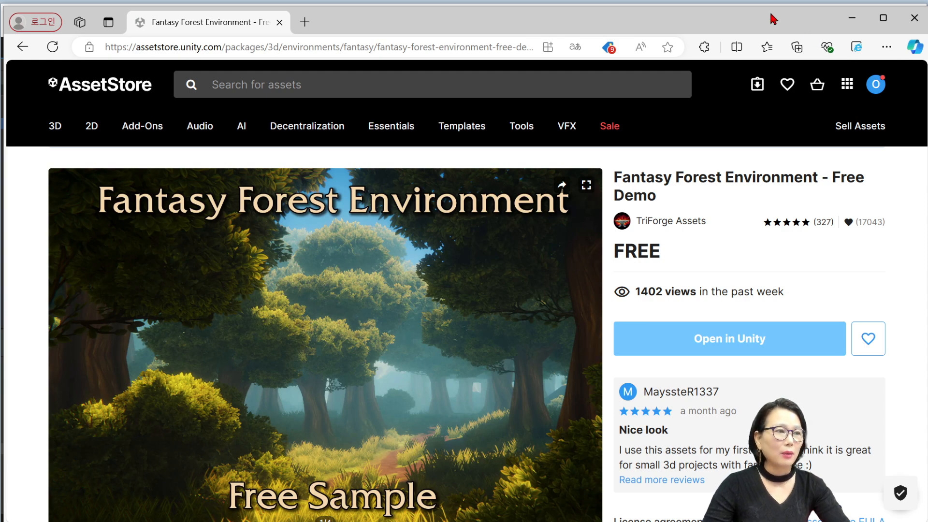
pyautogui.click(853, 17)
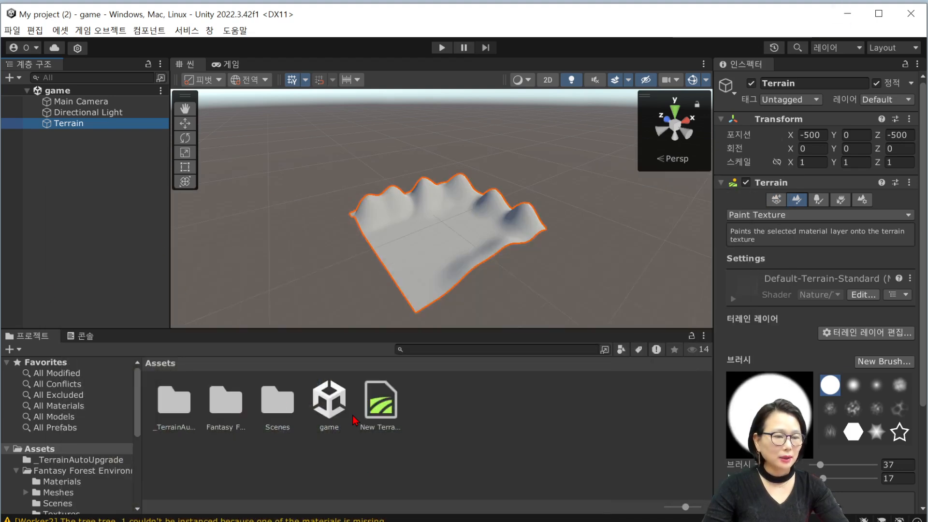
pyautogui.click(798, 201)
pyautogui.click(803, 215)
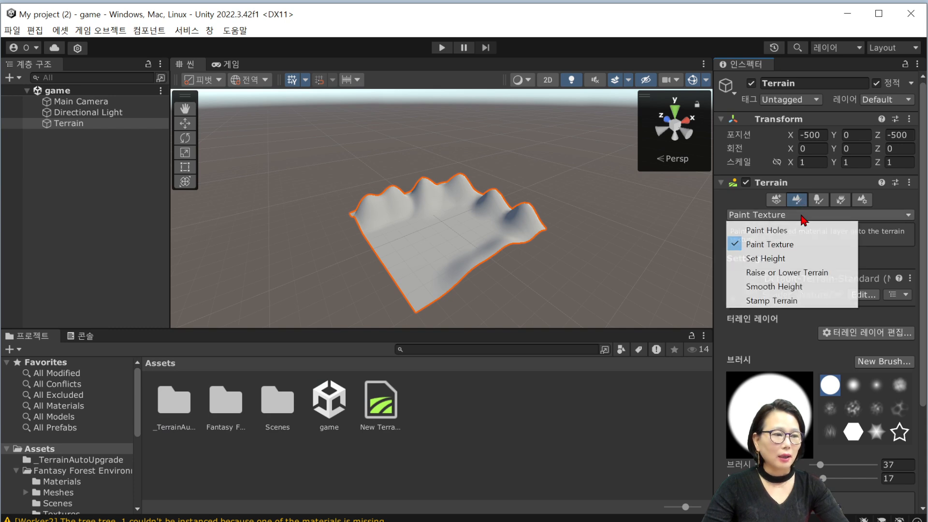
pyautogui.click(786, 248)
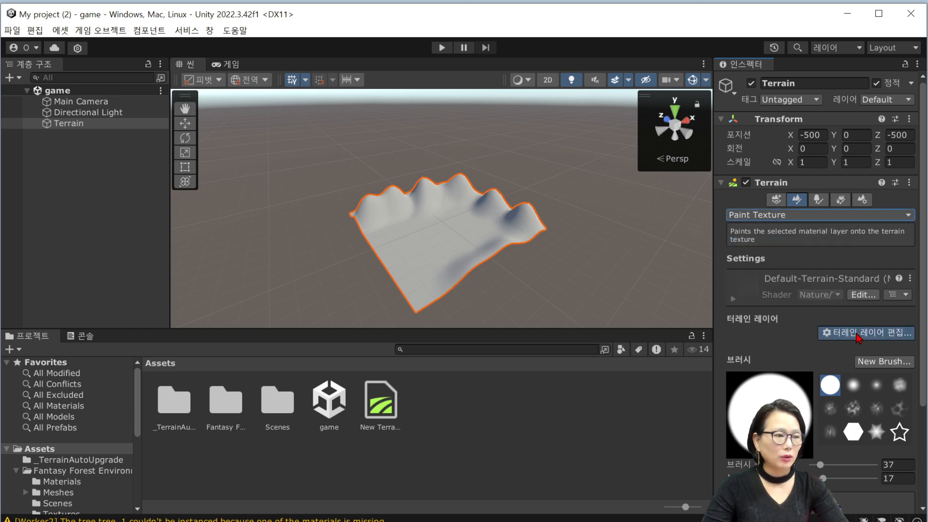
# - Create a new terrain layer from the grass01 texture as the terrain's base covering
pyautogui.click(858, 336)
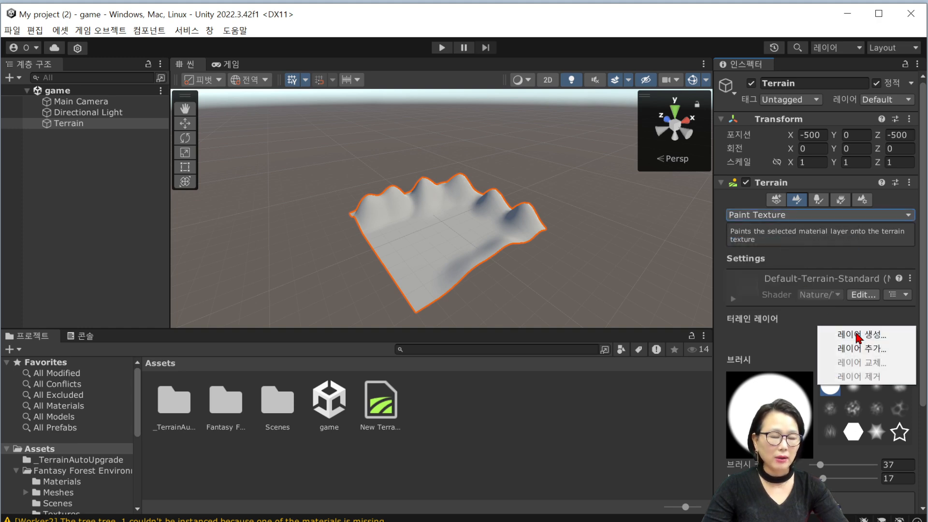
pyautogui.click(858, 335)
pyautogui.moveTo(926, 276); pyautogui.dragTo(279, 115)
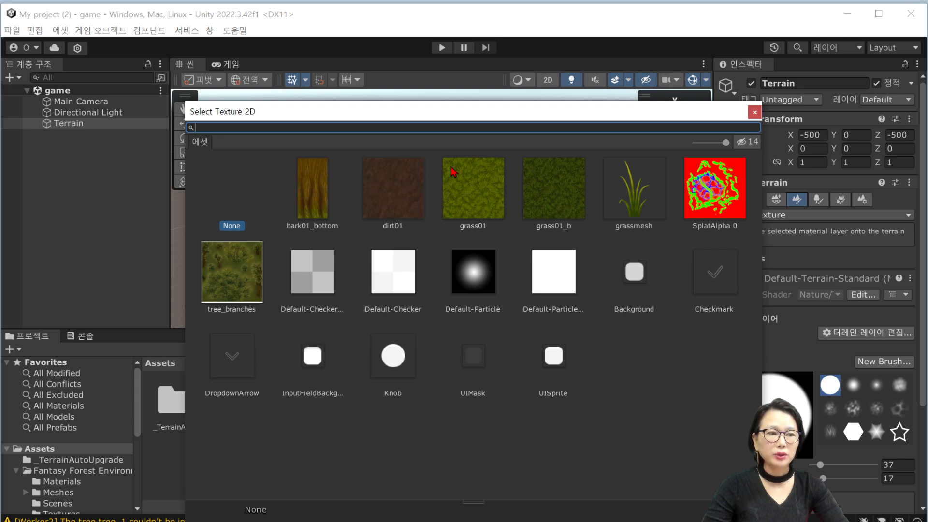
pyautogui.click(476, 193)
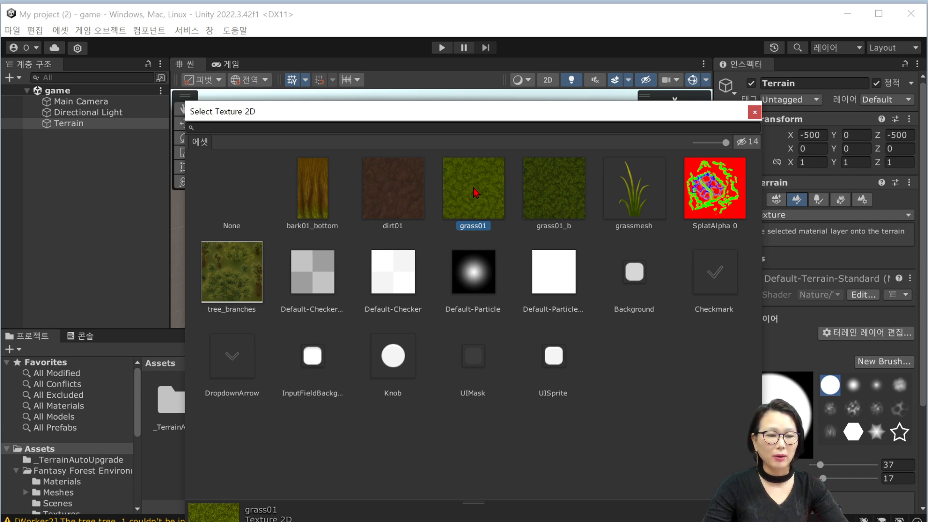
pyautogui.doubleClick(475, 192)
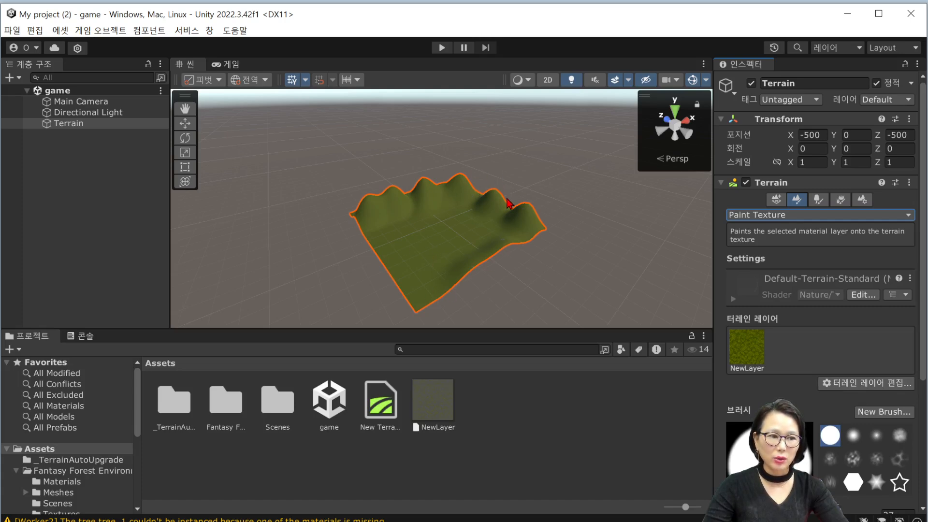
# - Create a second terrain layer from the bark01_bottom texture
pyautogui.click(837, 383)
pyautogui.click(835, 384)
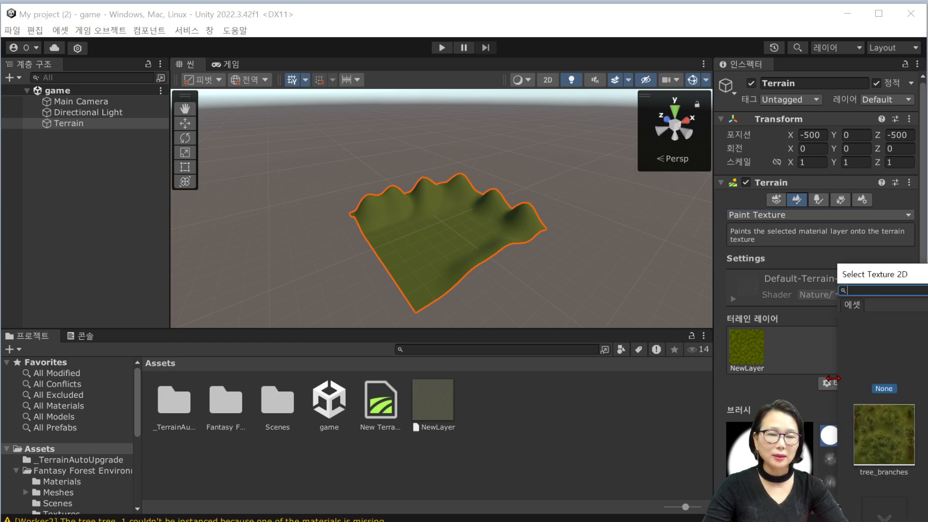
pyautogui.moveTo(927, 274); pyautogui.dragTo(408, 150)
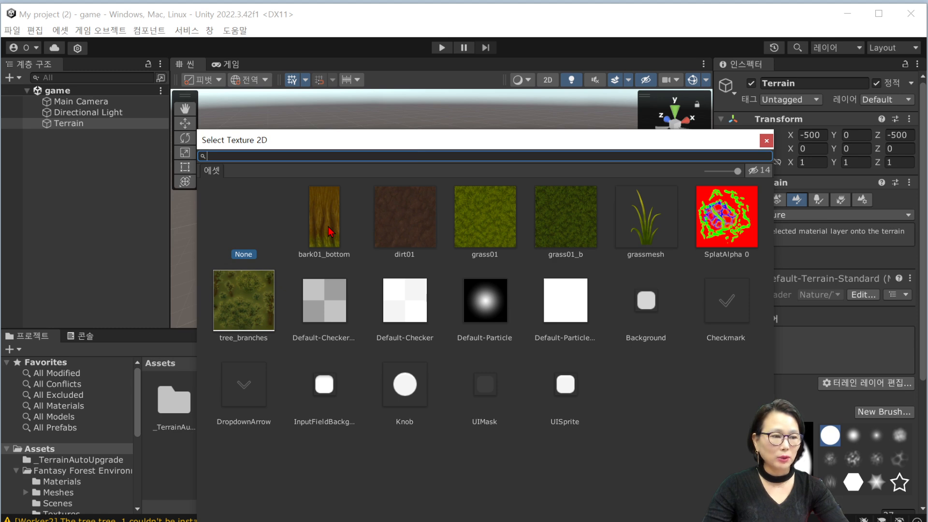
pyautogui.click(330, 232)
pyautogui.doubleClick(330, 232)
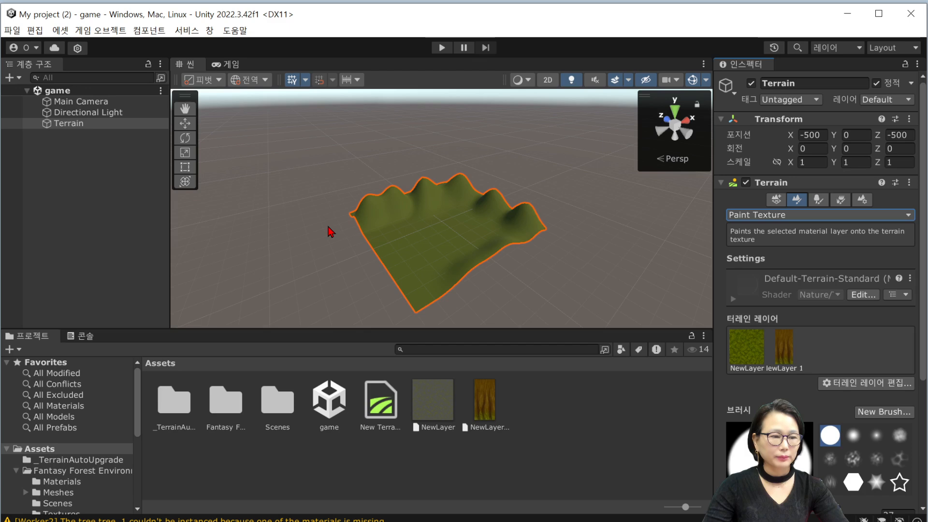
pyautogui.click(531, 215)
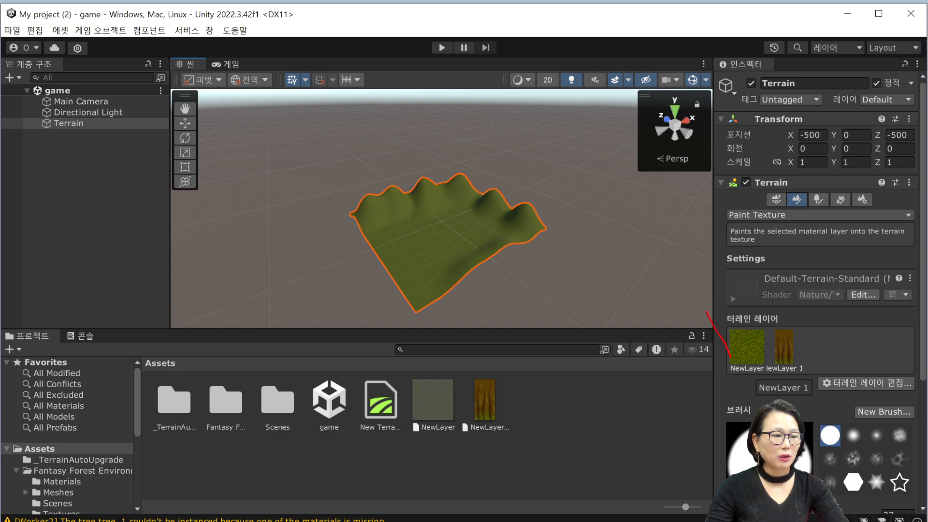
pyautogui.moveTo(724, 314)
pyautogui.mouseDown()
pyautogui.moveTo(757, 373)
pyautogui.moveTo(806, 374)
pyautogui.mouseUp()
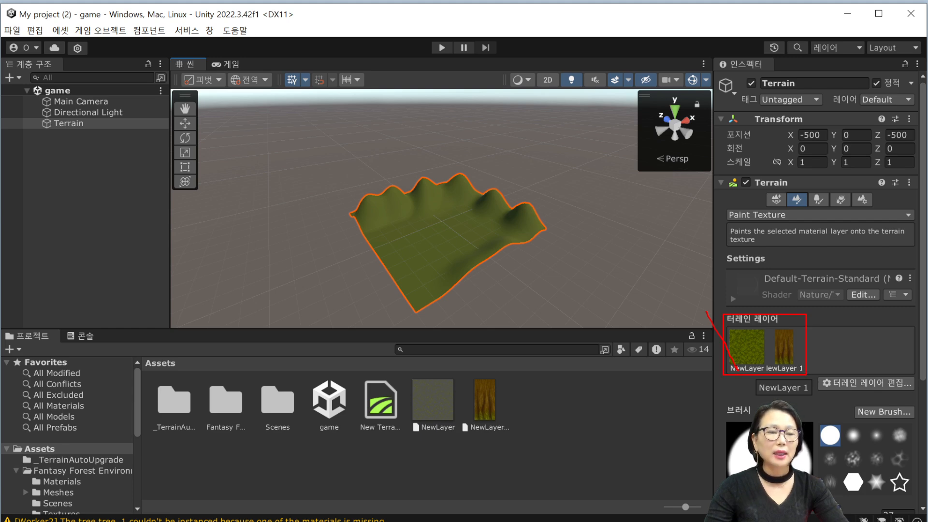
pyautogui.press('Escape')
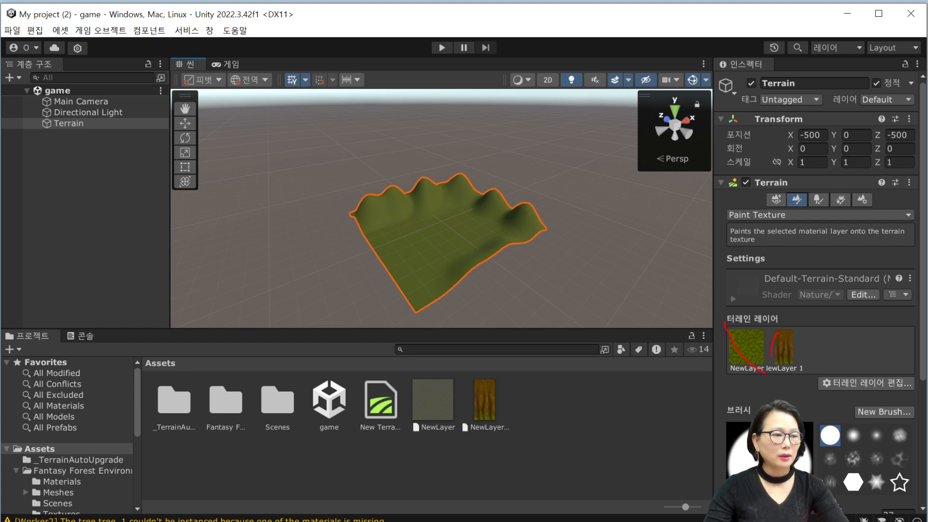
pyautogui.moveTo(785, 352)
pyautogui.mouseDown()
pyautogui.moveTo(581, 288)
pyautogui.moveTo(484, 241)
pyautogui.mouseUp()
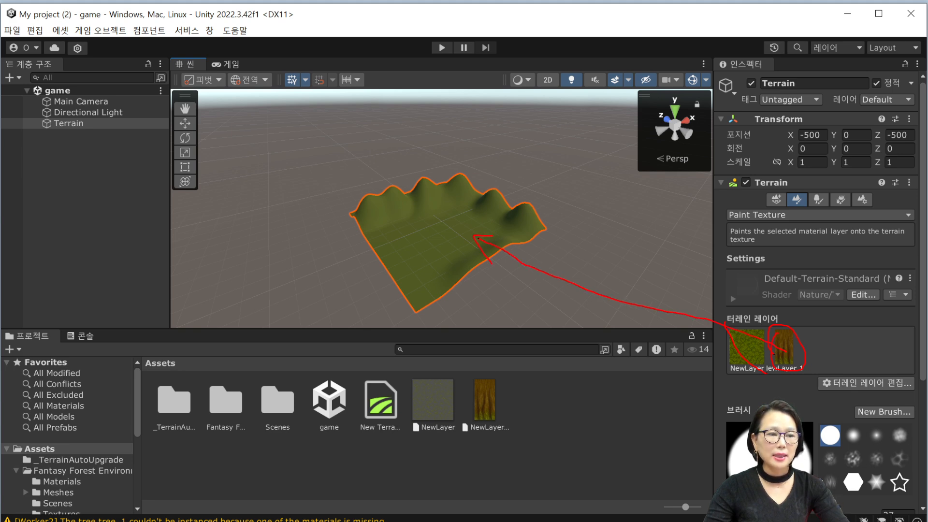
pyautogui.moveTo(443, 231); pyautogui.dragTo(458, 224)
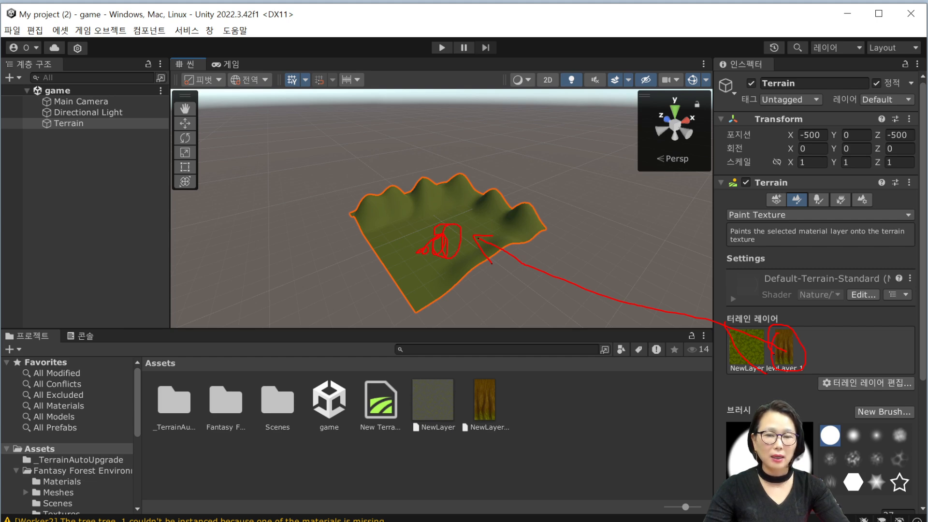
pyautogui.press('Escape')
# - Paint the bark layer over the middle of the flat ground and in small spots on the surrounding hills
pyautogui.click(787, 352)
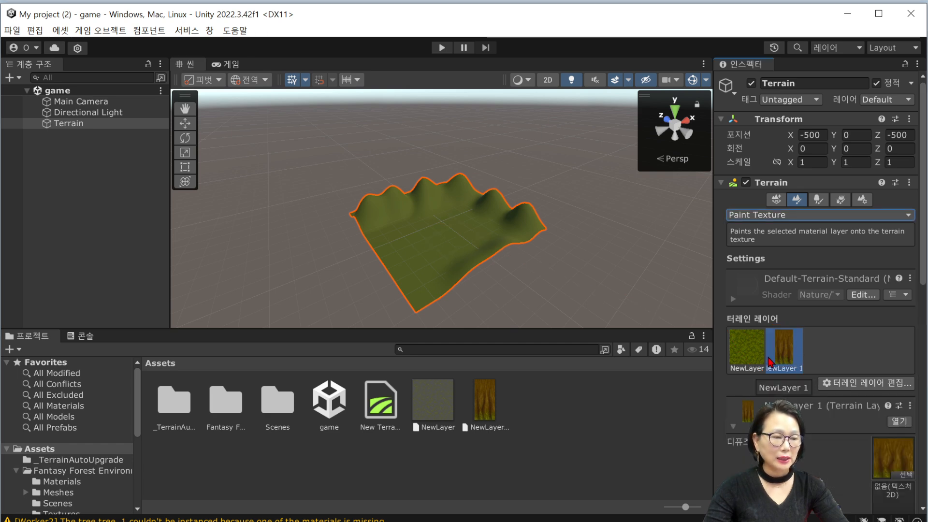
pyautogui.click(451, 236)
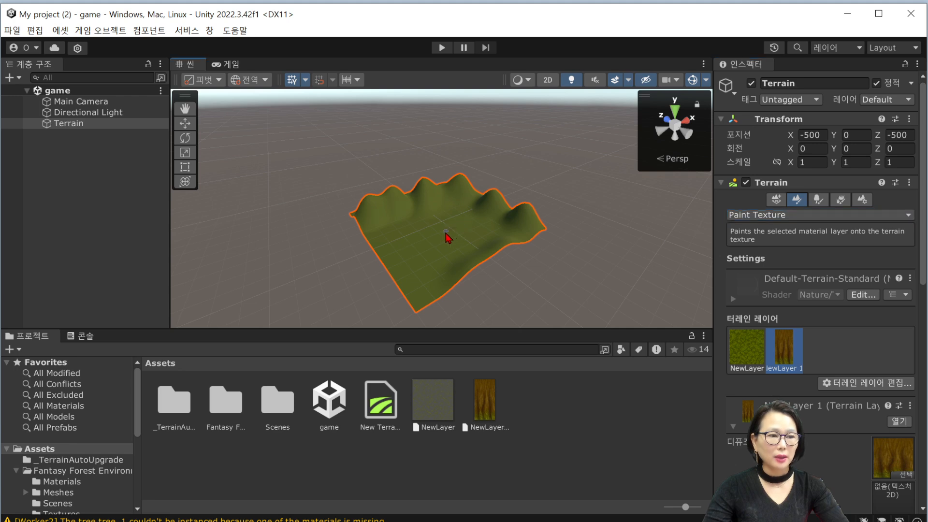
pyautogui.moveTo(455, 232)
pyautogui.mouseDown()
pyautogui.moveTo(435, 252)
pyautogui.moveTo(441, 239)
pyautogui.moveTo(431, 244)
pyautogui.moveTo(445, 246)
pyautogui.mouseUp()
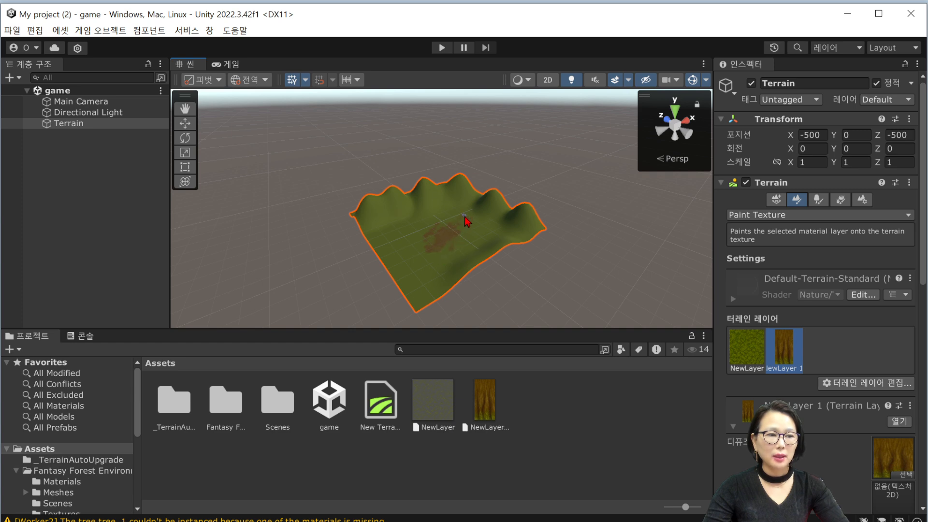
pyautogui.moveTo(463, 233)
pyautogui.mouseDown()
pyautogui.moveTo(441, 252)
pyautogui.moveTo(444, 265)
pyautogui.moveTo(430, 232)
pyautogui.moveTo(451, 252)
pyautogui.moveTo(438, 260)
pyautogui.moveTo(467, 258)
pyautogui.moveTo(429, 255)
pyautogui.moveTo(463, 232)
pyautogui.mouseUp()
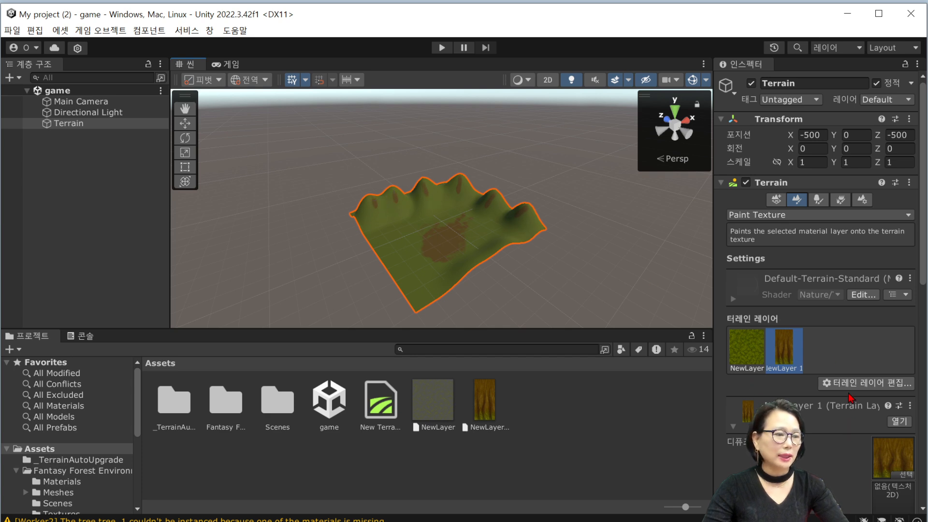
# - Set the bark layer's Smoothness to 0.24 and paint it over the hills and front plain with a soft round brush of size 423
pyautogui.scroll(-10, 772, 372)
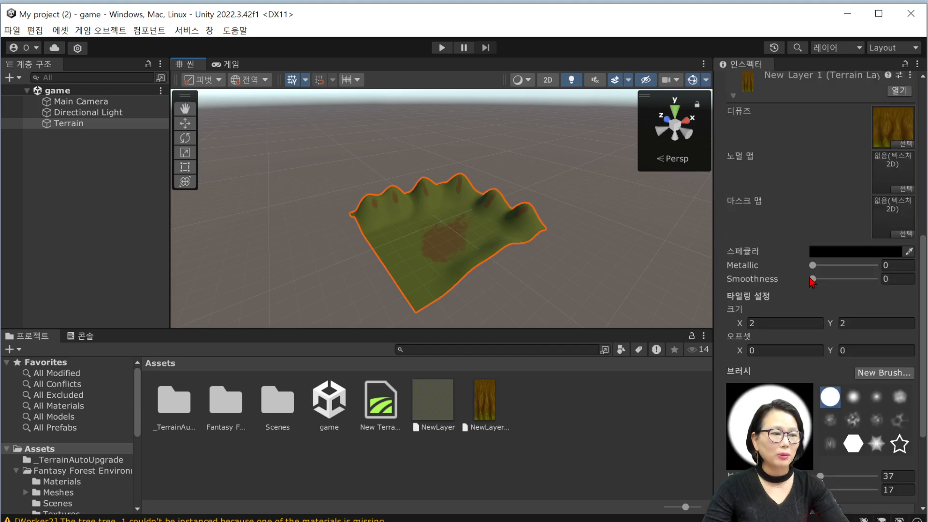
pyautogui.moveTo(813, 278)
pyautogui.mouseDown()
pyautogui.moveTo(841, 279)
pyautogui.moveTo(827, 279)
pyautogui.mouseUp()
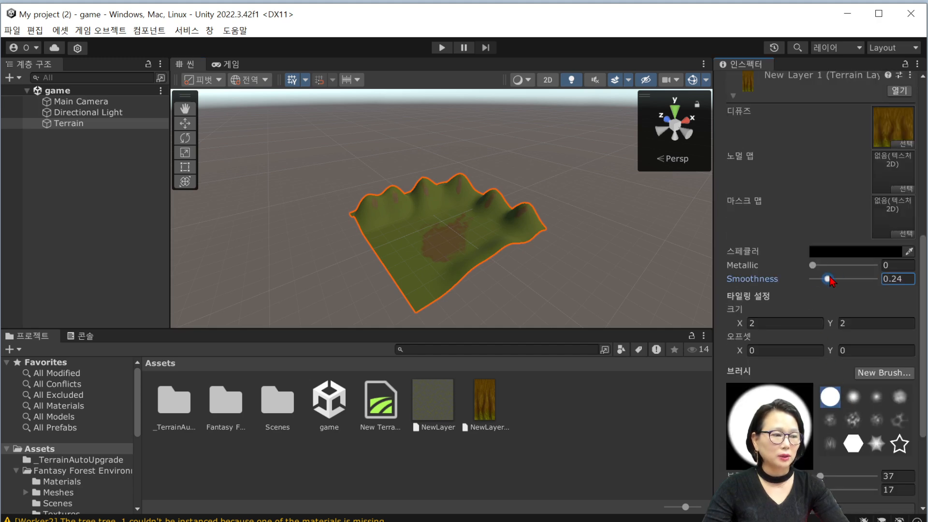
pyautogui.click(853, 396)
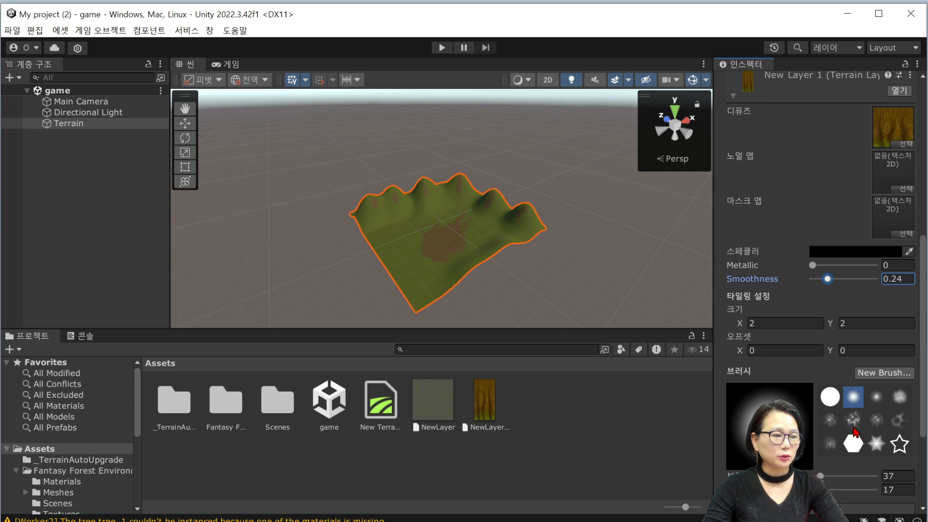
pyautogui.moveTo(820, 476); pyautogui.dragTo(832, 476)
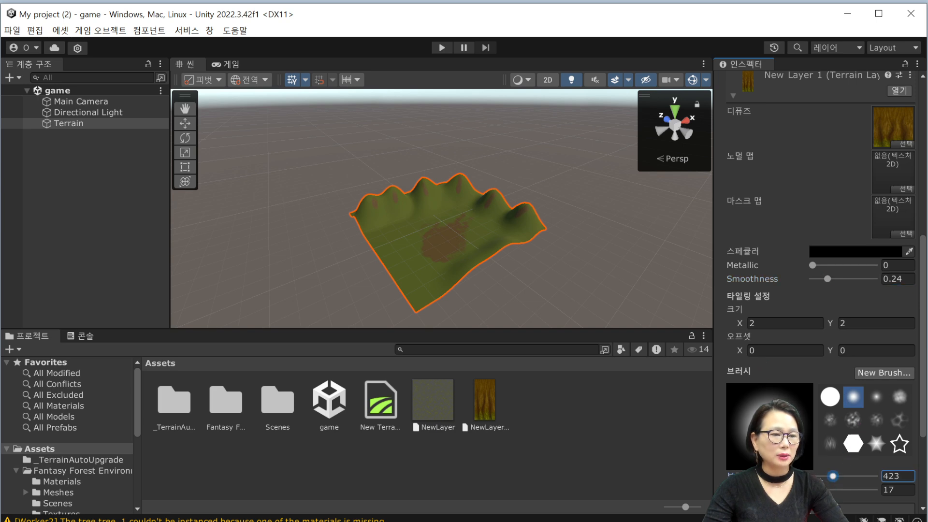
pyautogui.click(497, 194)
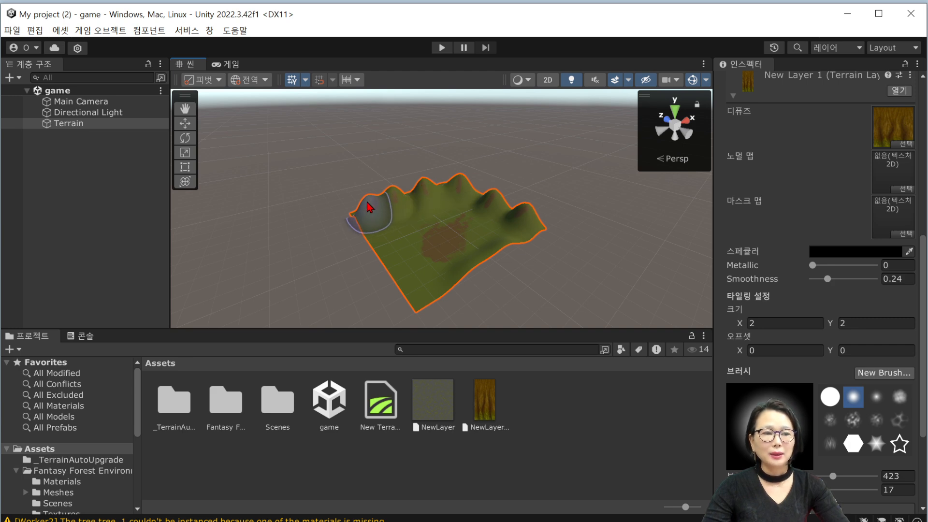
pyautogui.click(407, 276)
pyautogui.moveTo(405, 250)
pyautogui.mouseDown()
pyautogui.moveTo(441, 228)
pyautogui.moveTo(435, 252)
pyautogui.moveTo(464, 275)
pyautogui.mouseUp()
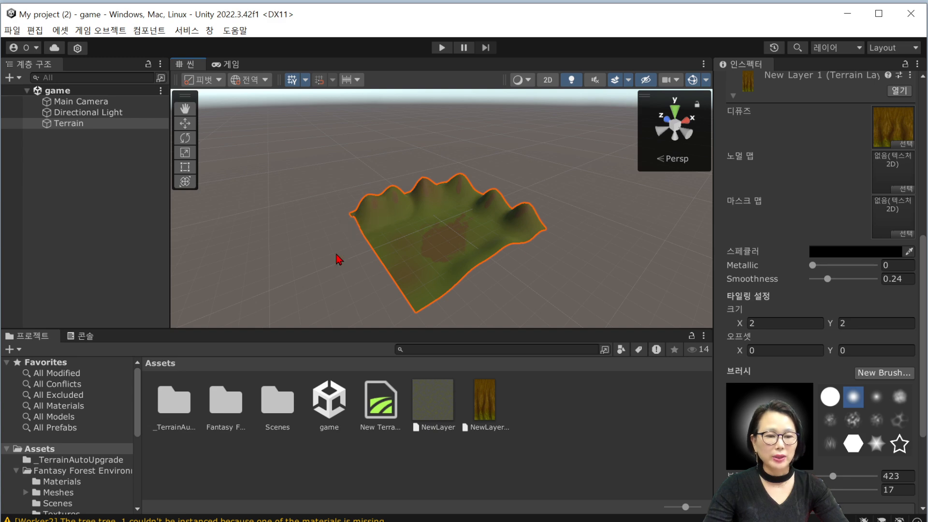
# - Open demoScene_free from the Fantasy Forest Scenes folder, run it in Play mode to view the forest, and stop it
pyautogui.scroll(-3, 80, 474)
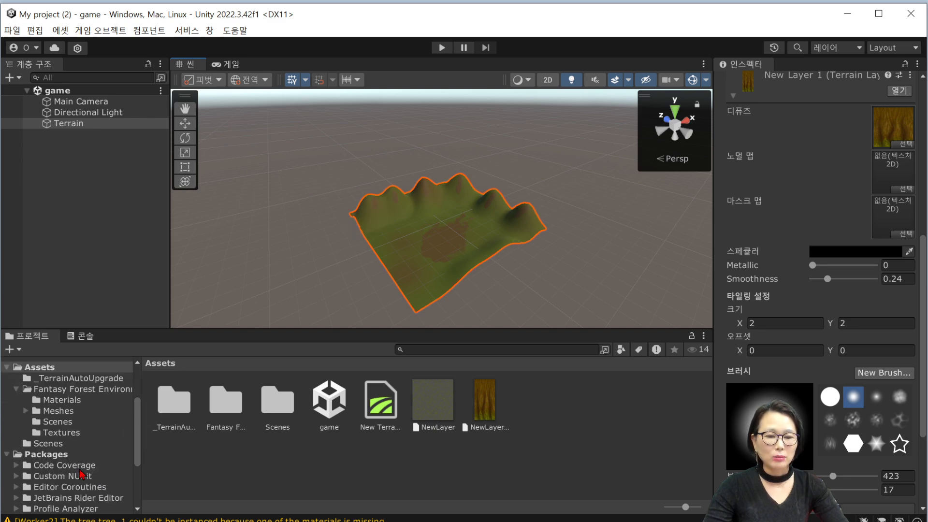
pyautogui.click(71, 422)
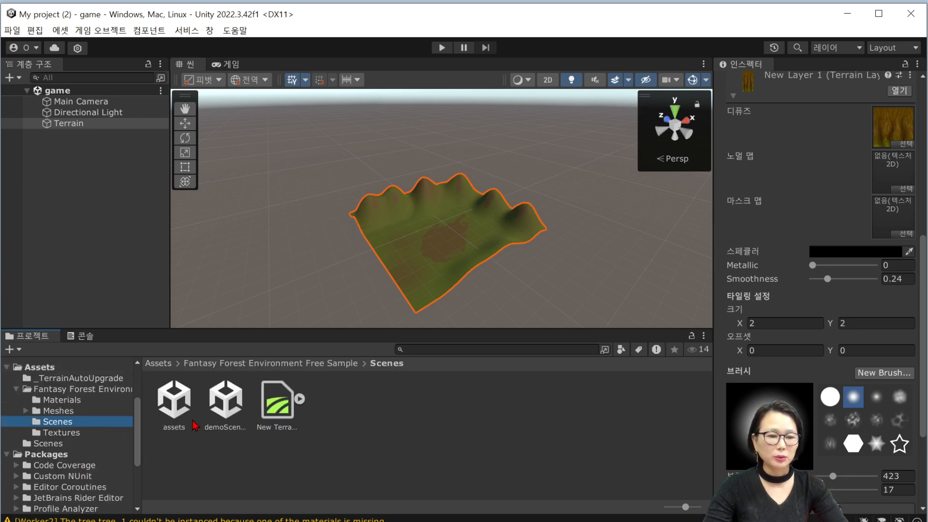
pyautogui.click(220, 411)
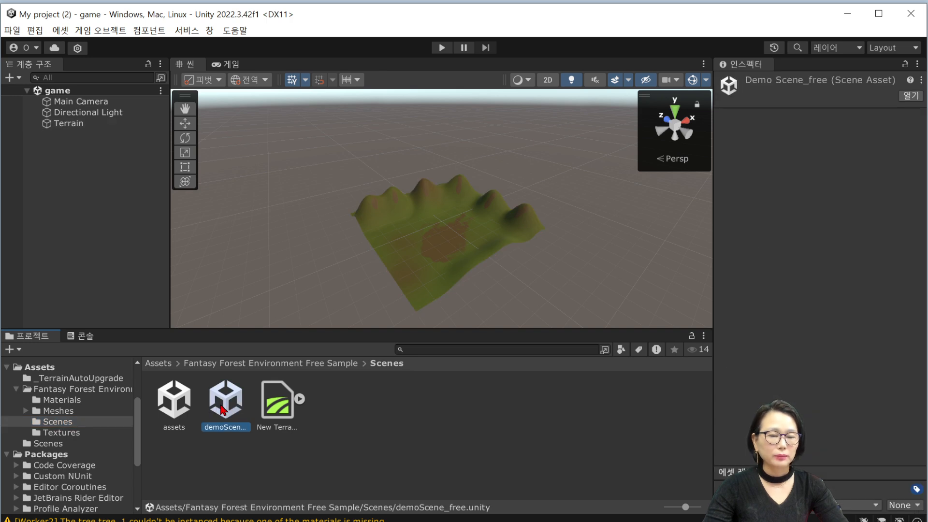
pyautogui.doubleClick(226, 408)
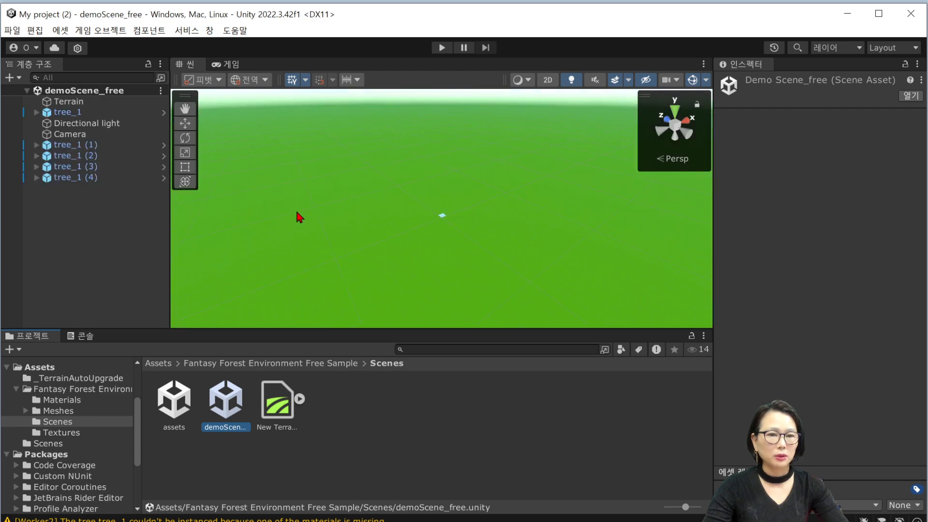
pyautogui.click(442, 47)
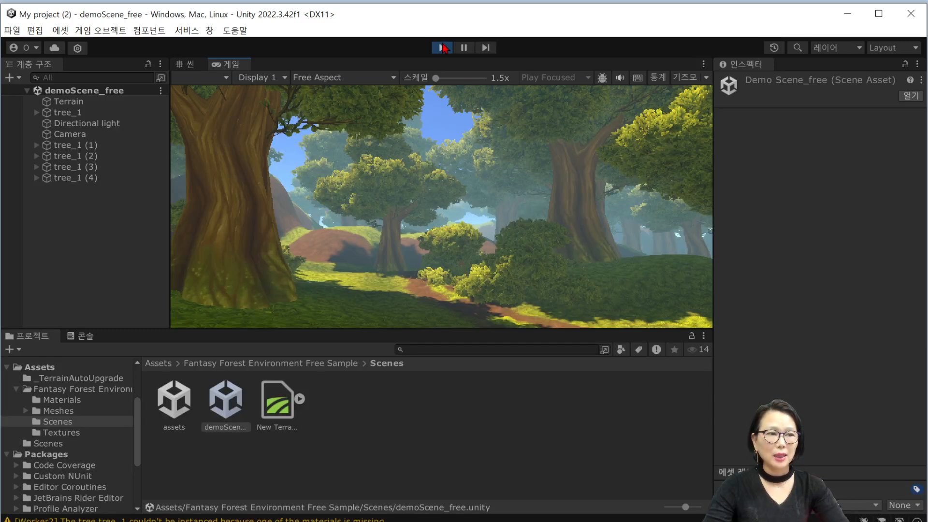
pyautogui.click(443, 48)
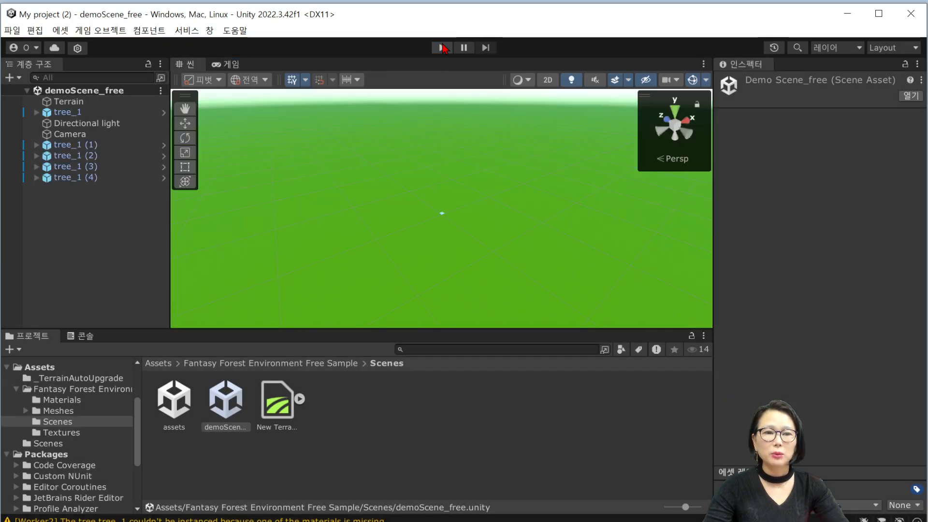
# - Reopen the game scene from the Assets folder and bring its painted terrain up close in the scene view
pyautogui.scroll(4, 67, 392)
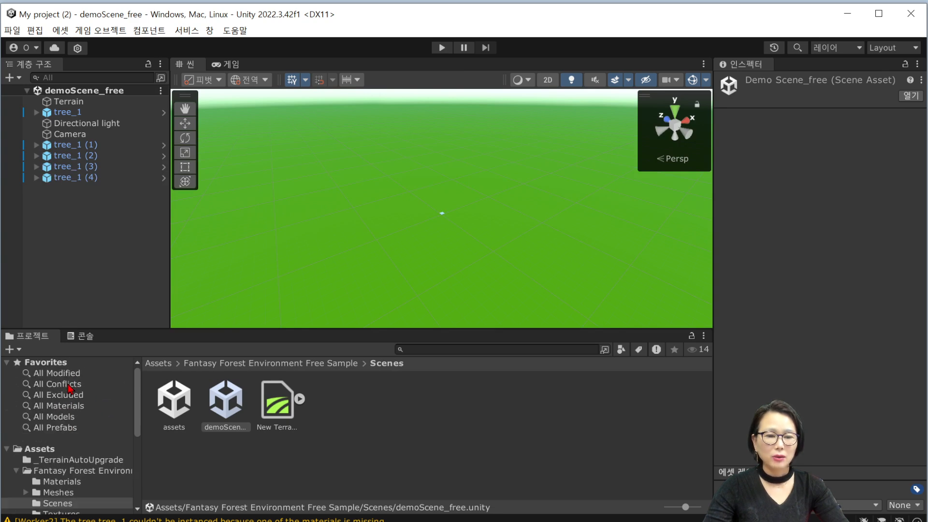
pyautogui.click(49, 450)
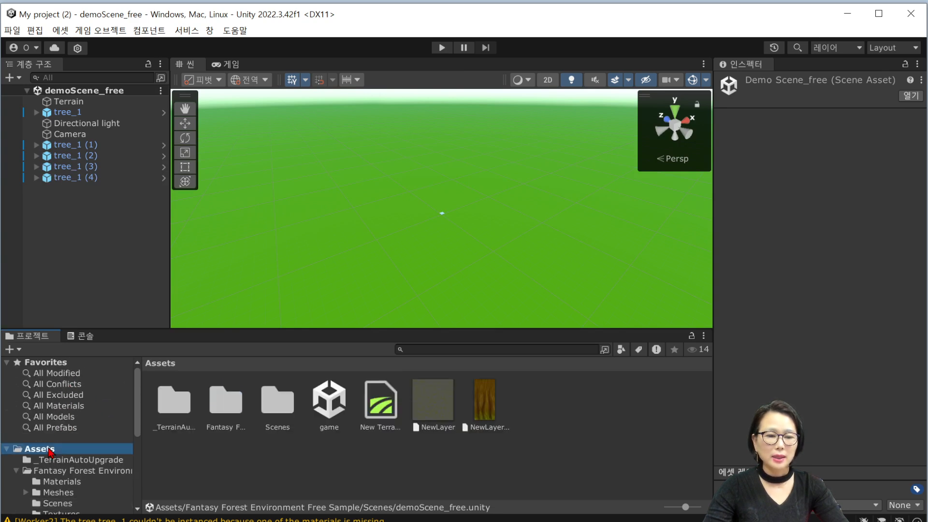
pyautogui.doubleClick(330, 405)
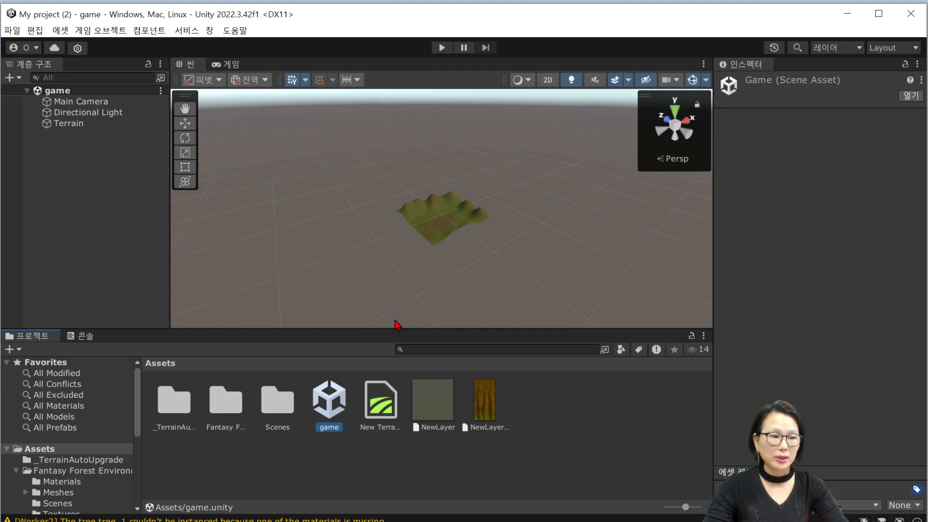
pyautogui.scroll(3, 440, 252)
pyautogui.scroll(8, 441, 258)
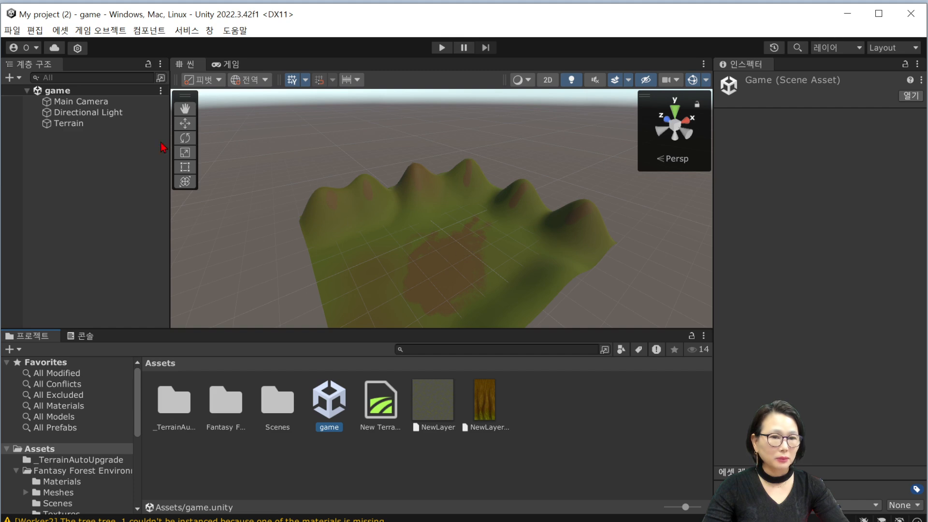
# - Select the Terrain, switch it to Paint Trees and open the Add Tree dialog
pyautogui.click(87, 124)
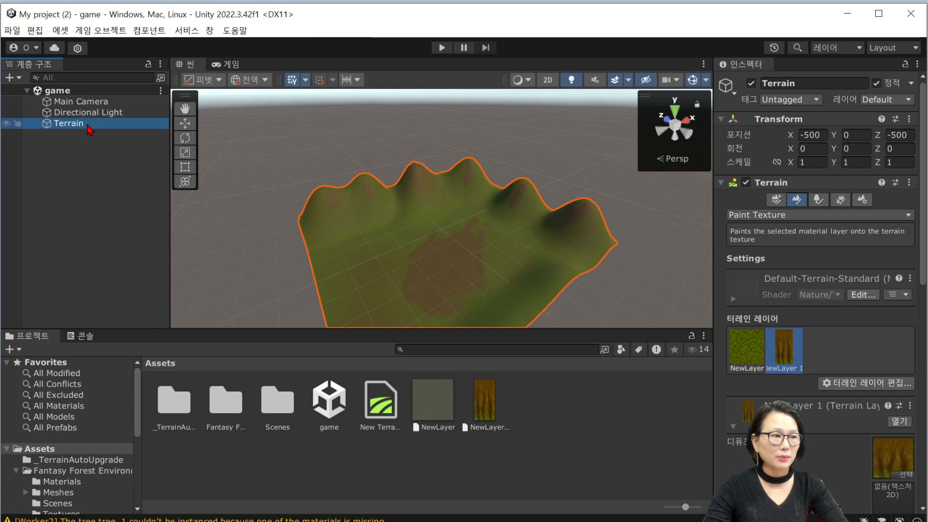
pyautogui.click(819, 202)
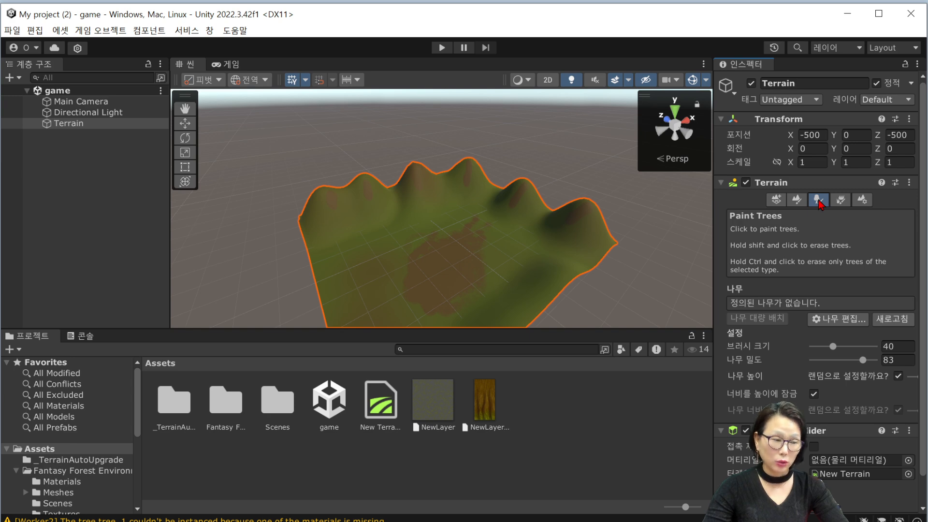
pyautogui.click(846, 320)
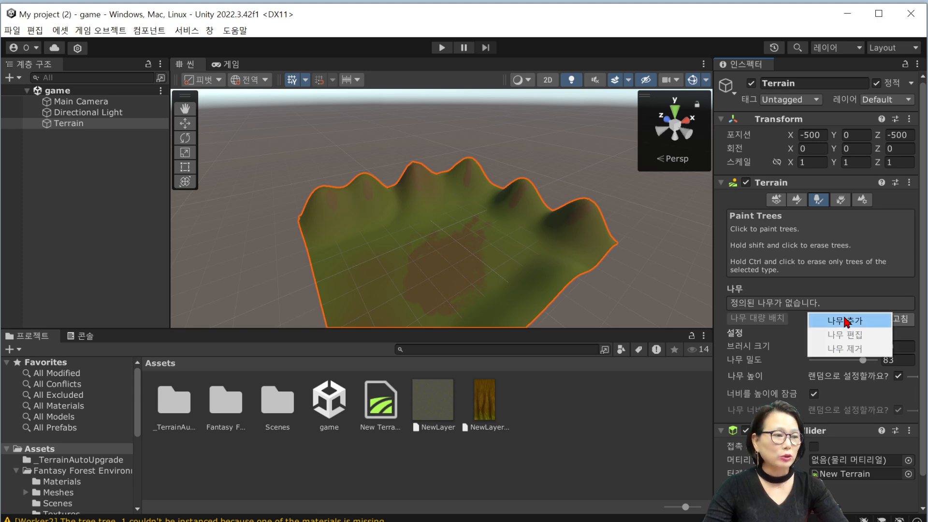
pyautogui.click(845, 320)
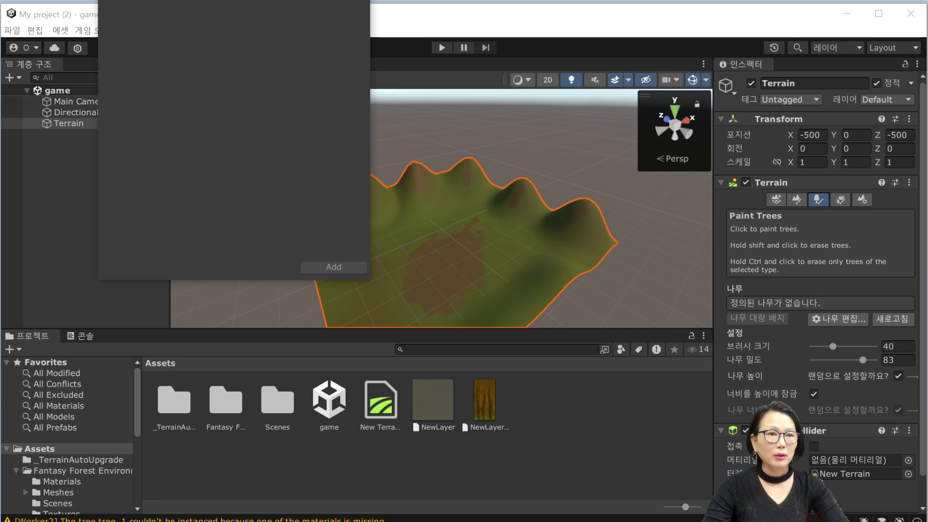
pyautogui.moveTo(298, 106); pyautogui.dragTo(354, 137)
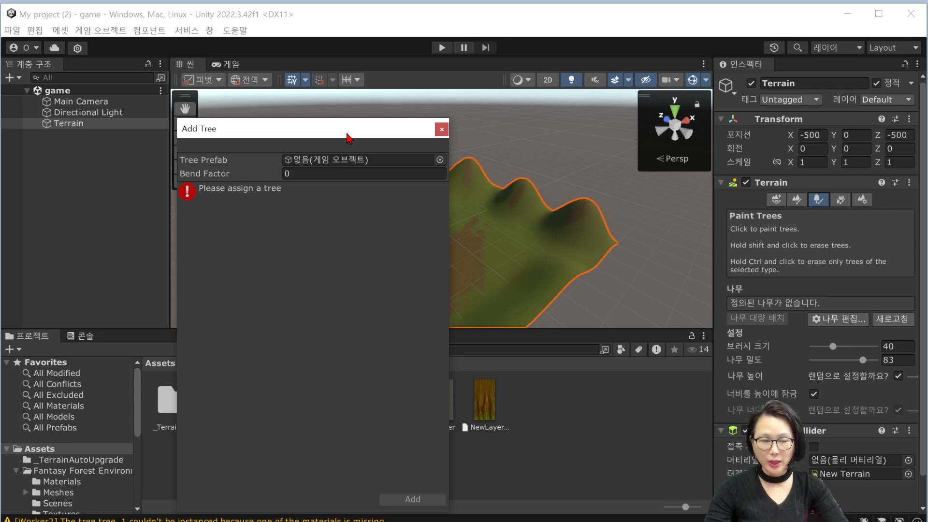
pyautogui.moveTo(280, 148)
pyautogui.mouseDown()
pyautogui.moveTo(347, 191)
pyautogui.moveTo(406, 192)
pyautogui.moveTo(443, 208)
pyautogui.moveTo(459, 268)
pyautogui.moveTo(437, 309)
pyautogui.moveTo(445, 337)
pyautogui.mouseUp()
pyautogui.moveTo(428, 150); pyautogui.dragTo(446, 171)
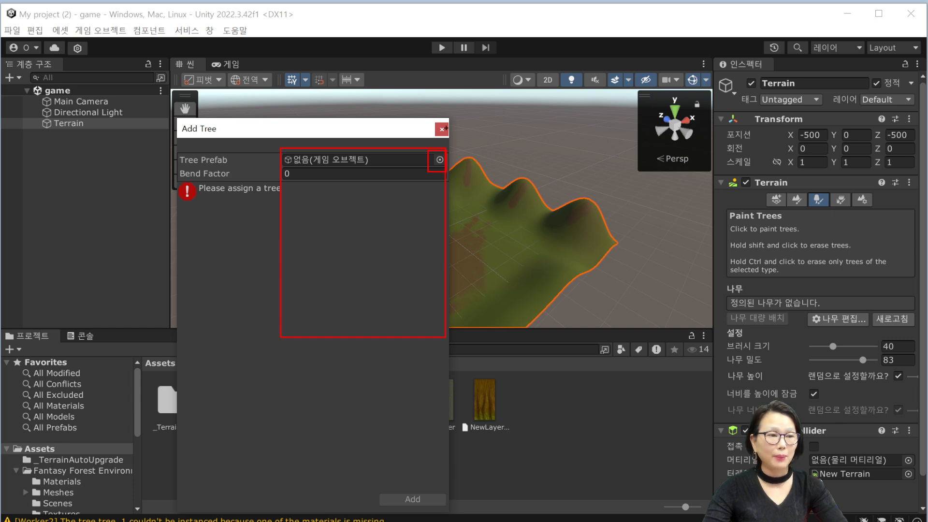
# - Assign the textured tree_1 prefab as the Tree Prefab and add it to the terrain's trees
pyautogui.click(440, 160)
pyautogui.moveTo(553, 149); pyautogui.dragTo(258, 129)
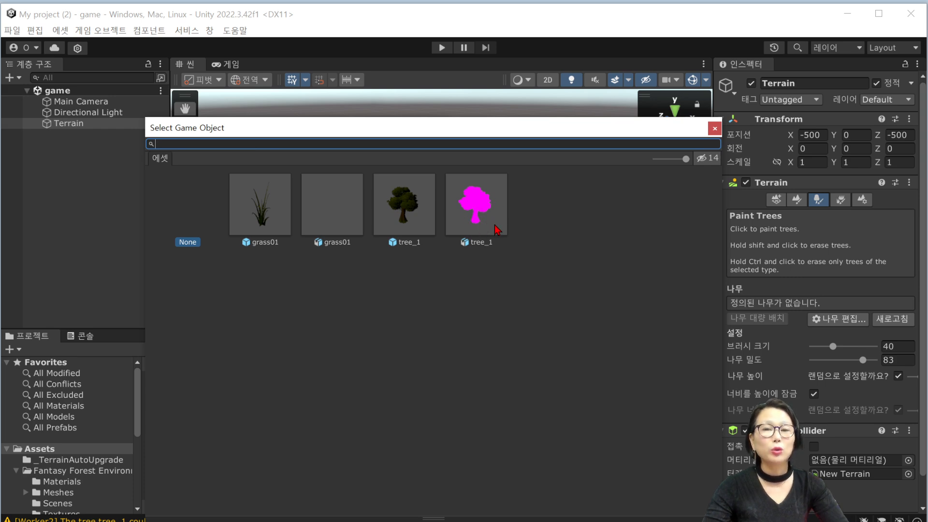
pyautogui.click(404, 207)
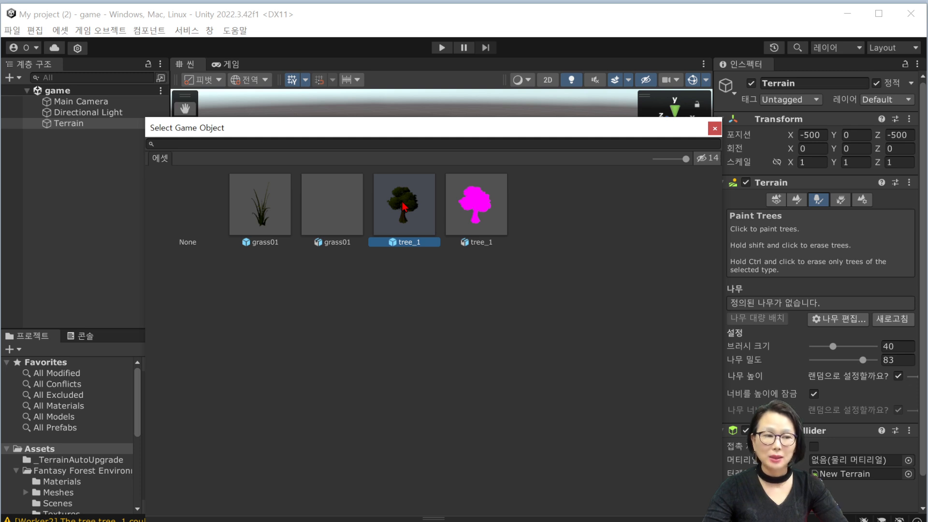
pyautogui.doubleClick(405, 207)
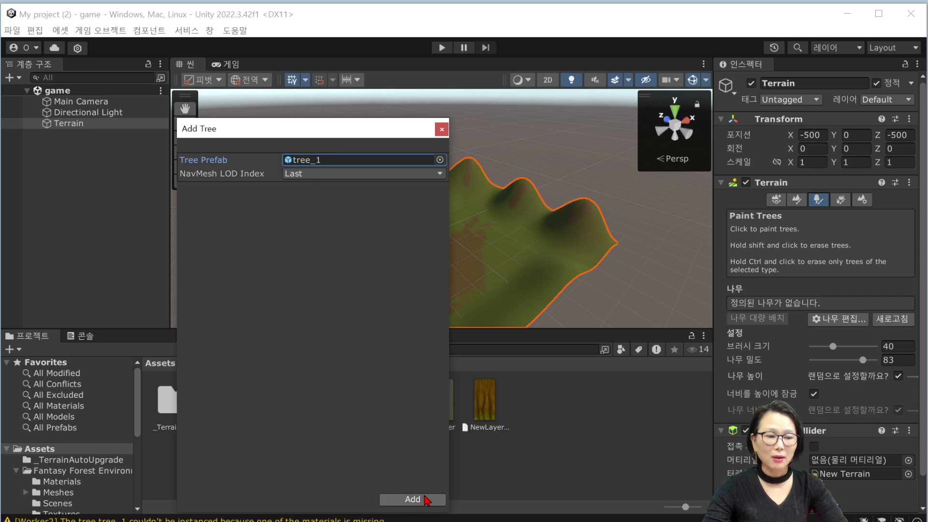
pyautogui.moveTo(330, 124); pyautogui.dragTo(305, 0)
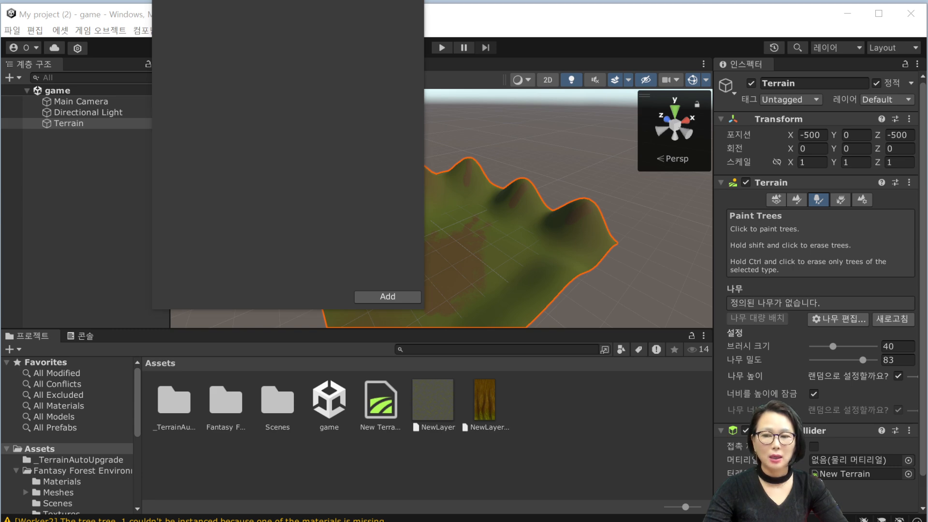
pyautogui.click(404, 296)
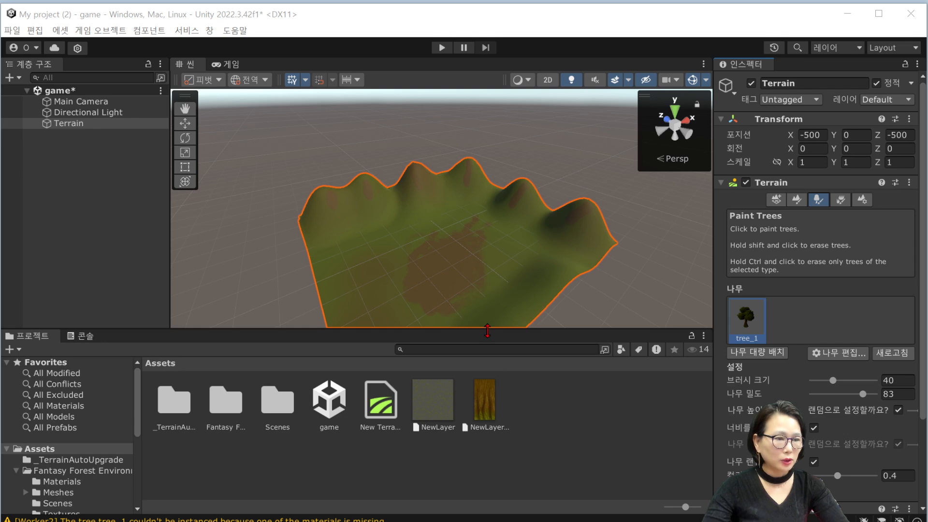
# - Plant tree_1 clusters on the side slope, a back hill and the central ground, and test the scene in Play mode
pyautogui.click(561, 269)
pyautogui.click(548, 278)
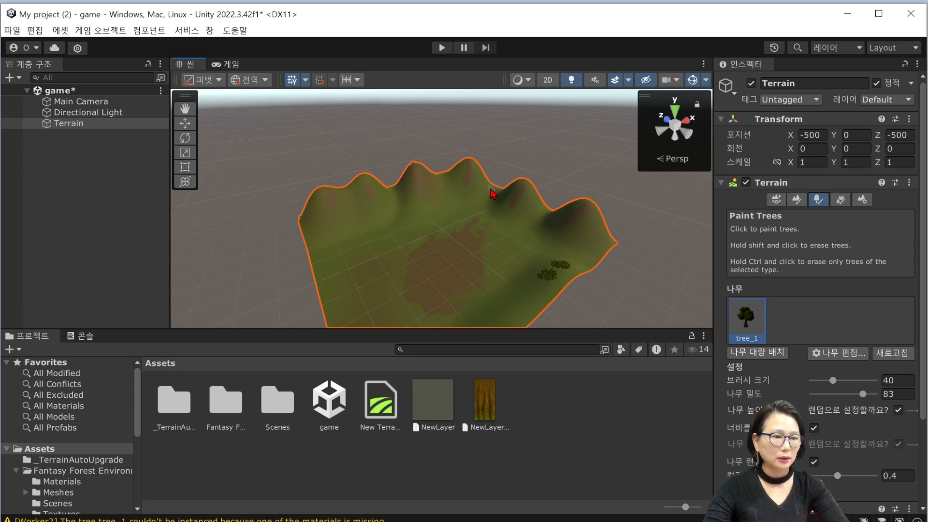
pyautogui.click(456, 182)
pyautogui.click(447, 253)
pyautogui.click(442, 47)
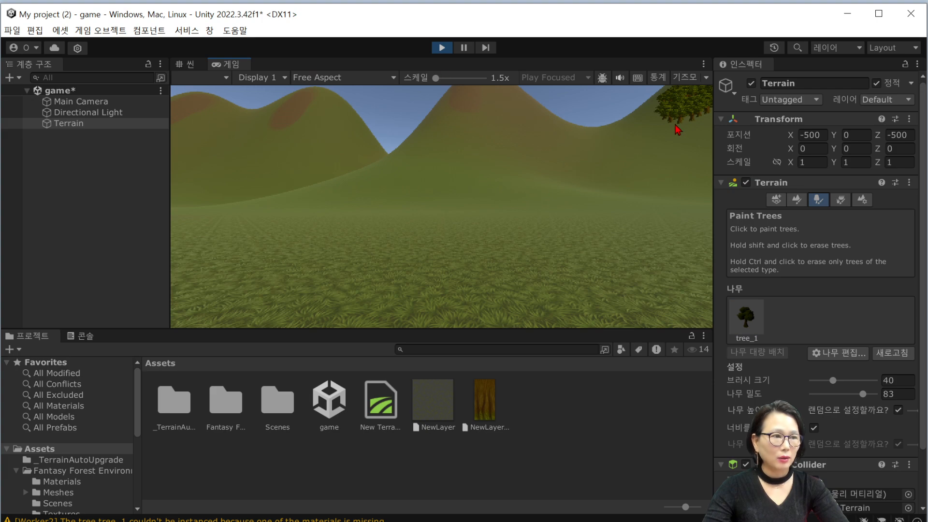
pyautogui.click(442, 47)
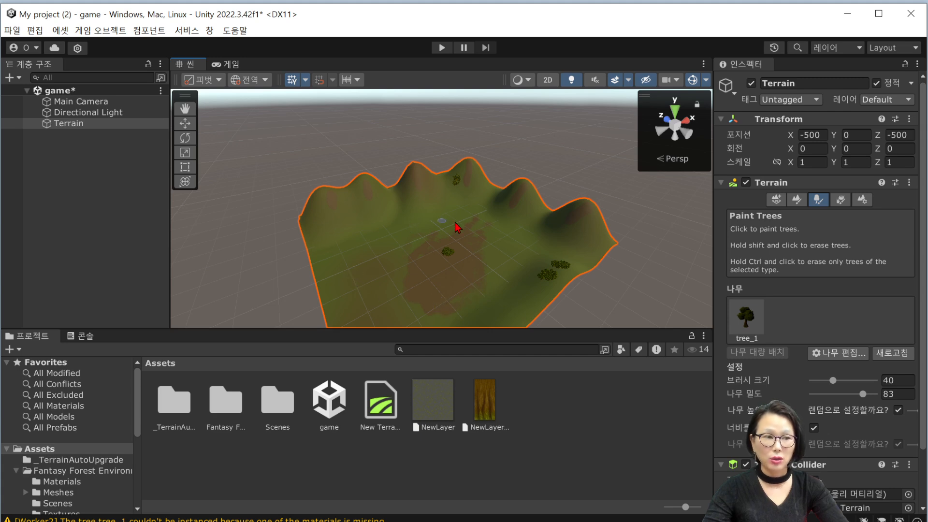
# - Plant many tree_1 clusters over the bark patch and the ground around it, and test the scene in Play mode
pyautogui.click(751, 321)
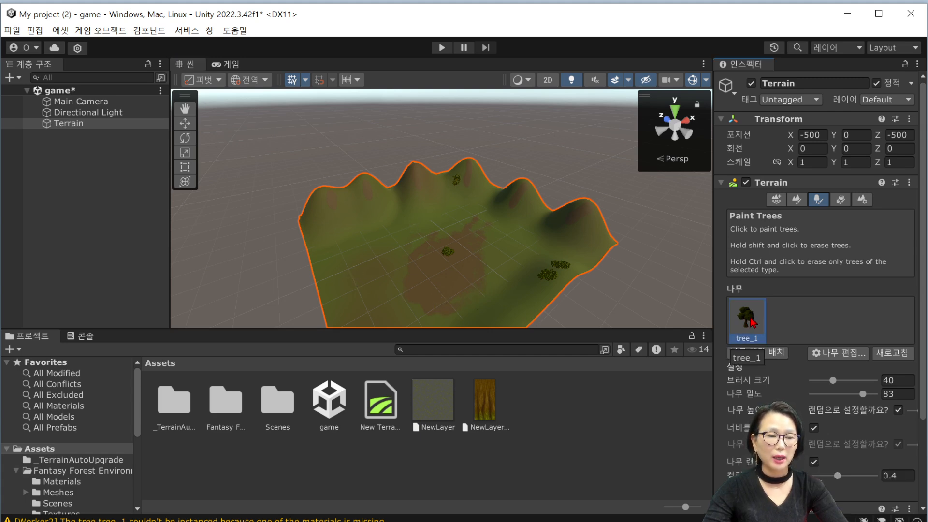
pyautogui.click(465, 263)
pyautogui.click(428, 264)
pyautogui.click(444, 284)
pyautogui.click(457, 272)
pyautogui.click(444, 268)
pyautogui.click(439, 275)
pyautogui.click(482, 252)
pyautogui.click(504, 260)
pyautogui.moveTo(507, 271)
pyautogui.mouseDown()
pyautogui.moveTo(452, 290)
pyautogui.moveTo(408, 288)
pyautogui.moveTo(397, 244)
pyautogui.moveTo(514, 228)
pyautogui.moveTo(529, 256)
pyautogui.moveTo(513, 292)
pyautogui.moveTo(473, 313)
pyautogui.moveTo(462, 284)
pyautogui.mouseUp()
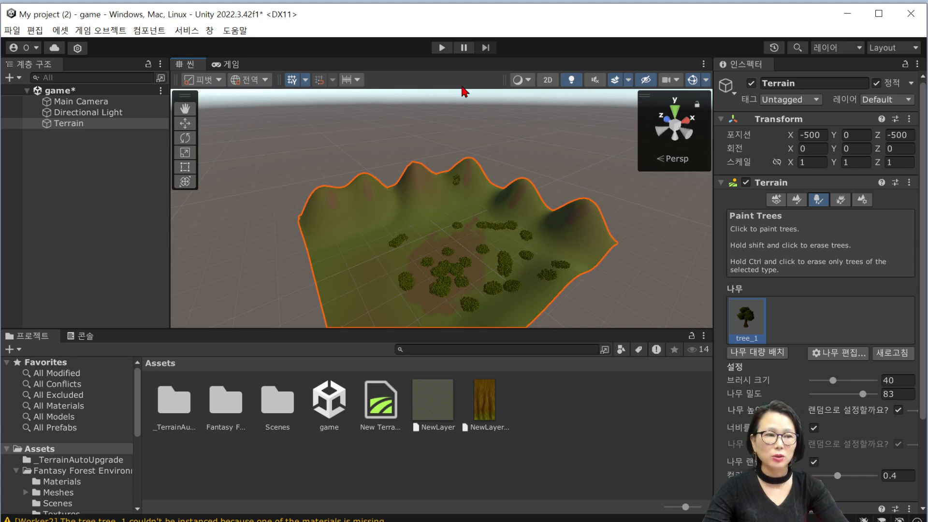
pyautogui.click(442, 48)
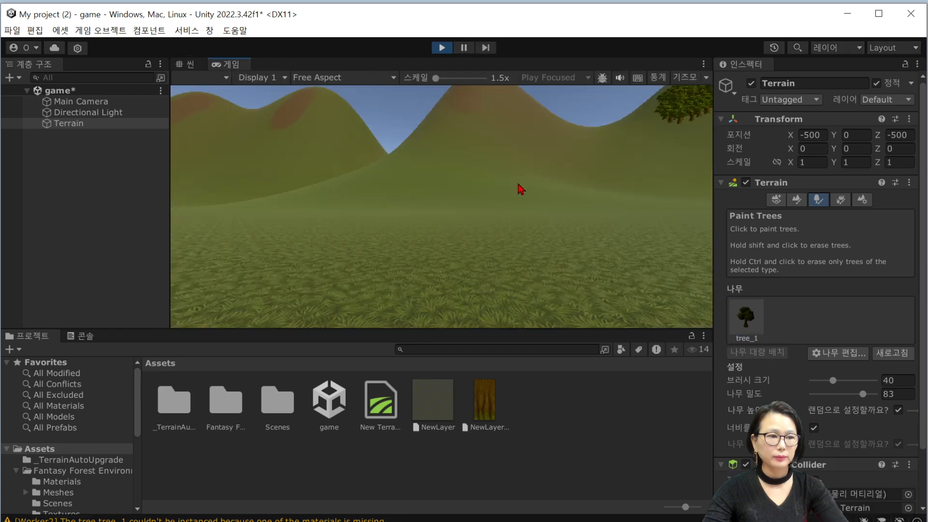
pyautogui.click(441, 47)
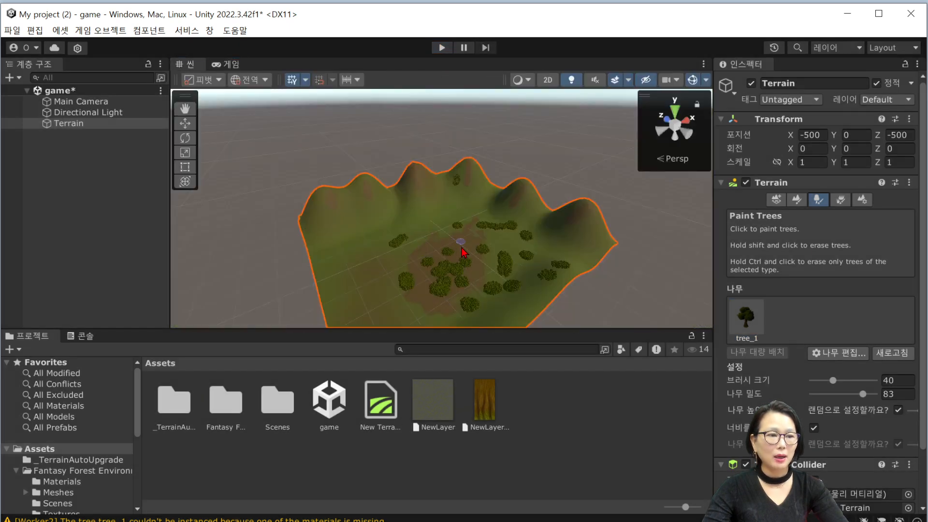
# - Fill the bark patch with a dense grove of tree_1 trees and test the scene in Play mode
pyautogui.click(749, 316)
pyautogui.moveTo(461, 258)
pyautogui.mouseDown()
pyautogui.moveTo(435, 252)
pyautogui.moveTo(426, 264)
pyautogui.moveTo(446, 273)
pyautogui.moveTo(416, 257)
pyautogui.moveTo(428, 253)
pyautogui.moveTo(427, 267)
pyautogui.moveTo(447, 275)
pyautogui.mouseUp()
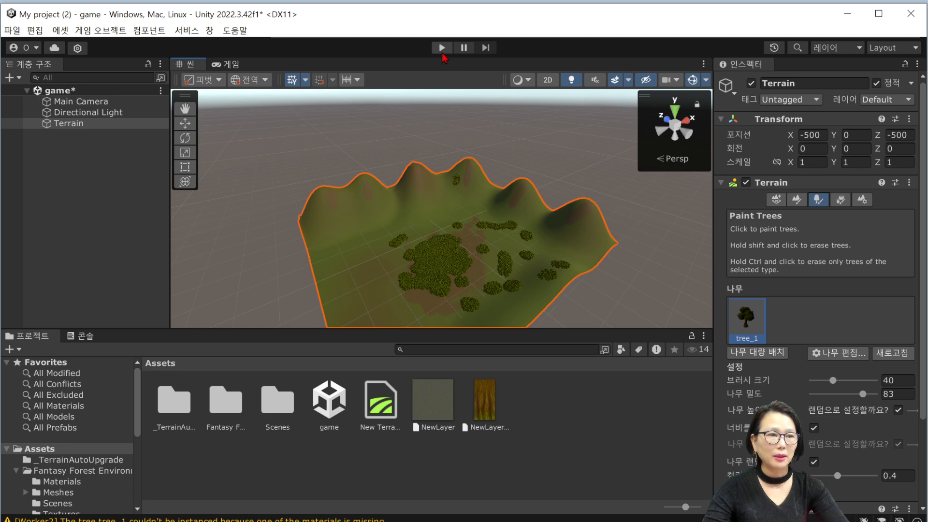
pyautogui.click(441, 47)
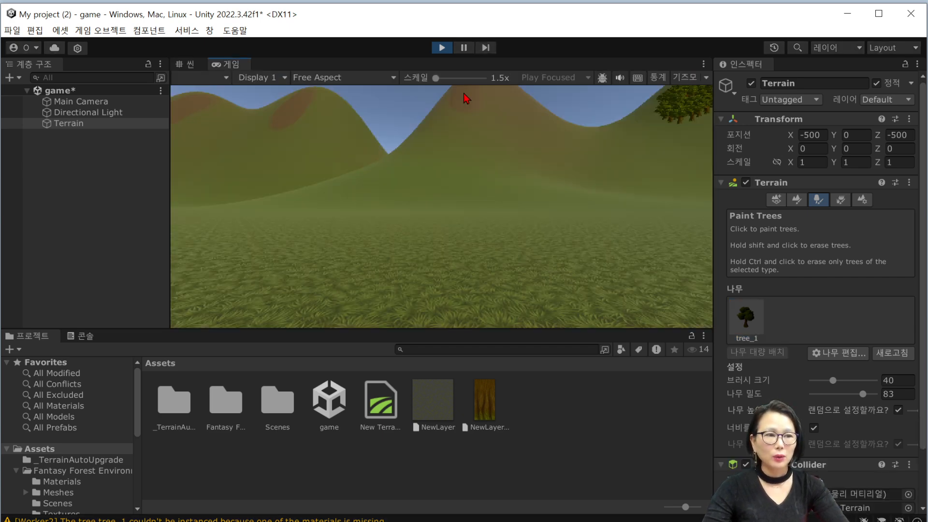
pyautogui.click(443, 49)
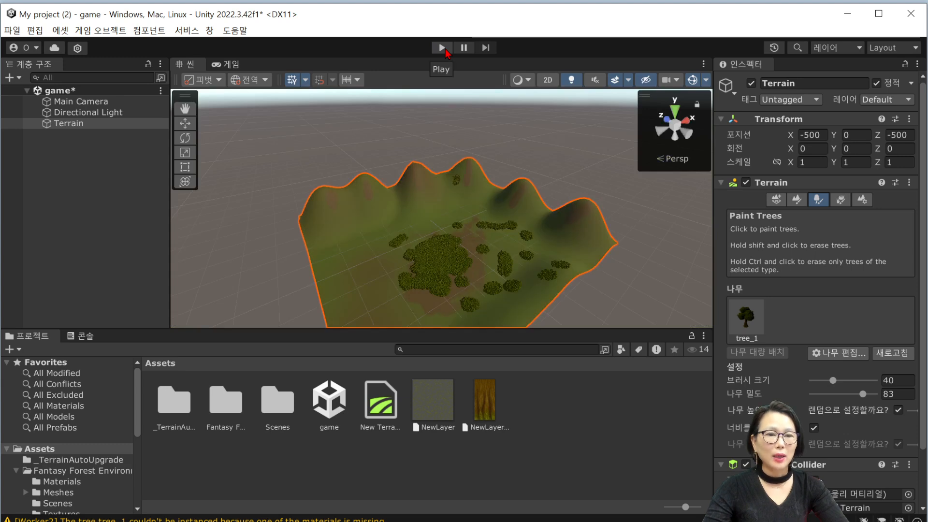
# - Set the Main Camera's Y position to 5 and test its view in Play mode
pyautogui.click(90, 102)
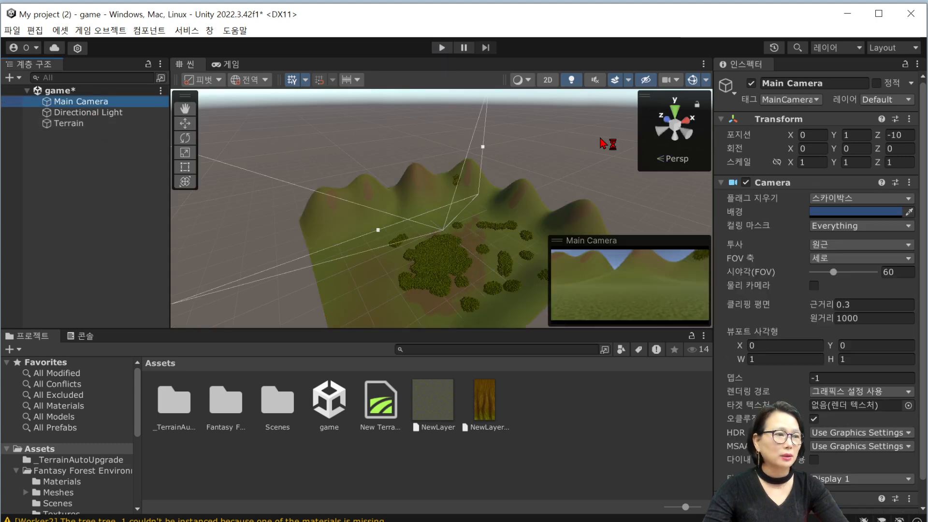
pyautogui.click(854, 136)
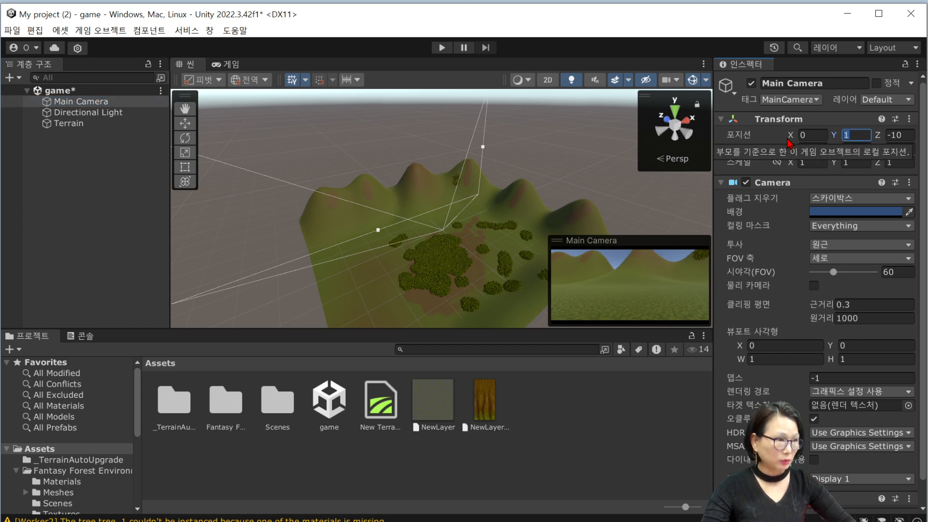
pyautogui.write('5')
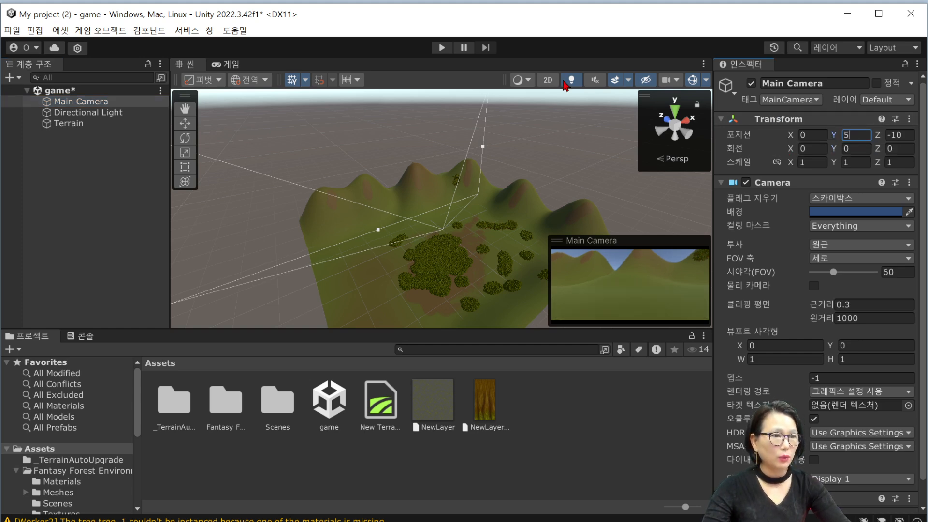
pyautogui.click(442, 47)
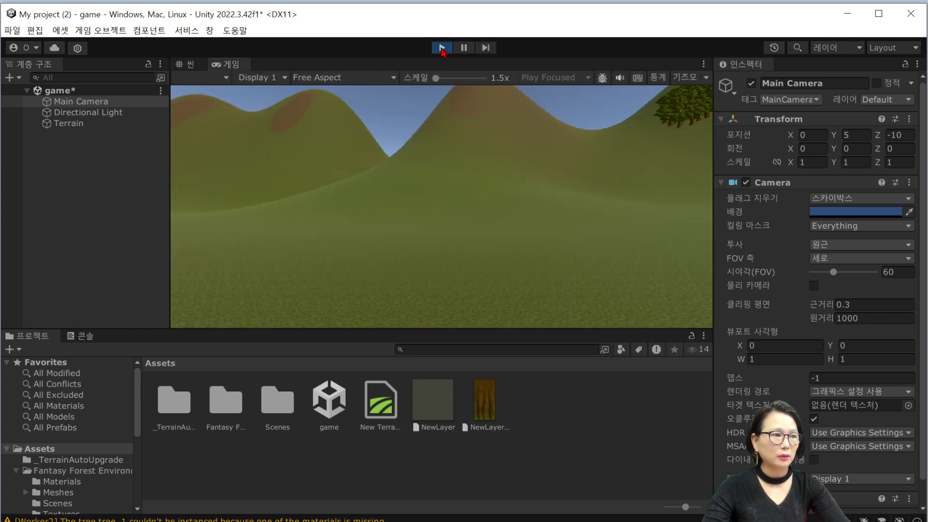
pyautogui.click(441, 47)
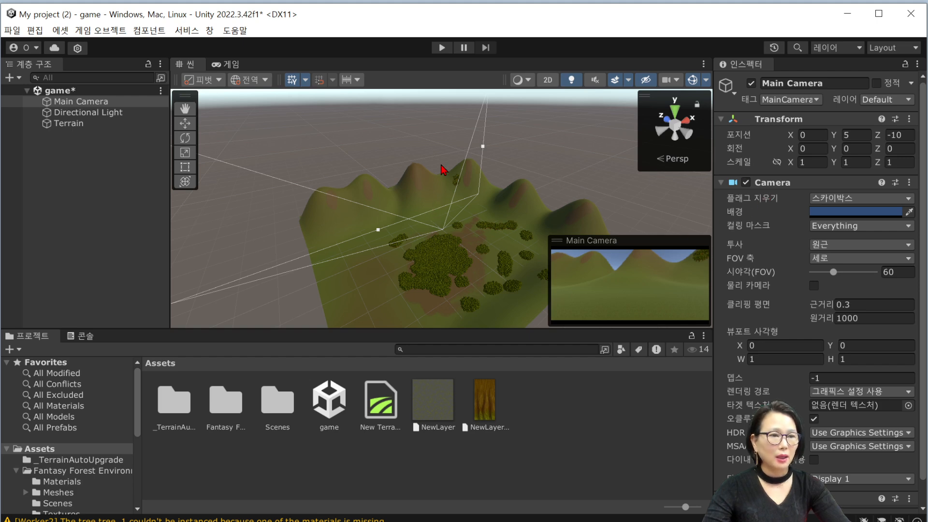
# - Paint a band of tree_1 trees between the dense grove and the back hills, and test the scene in Play mode
pyautogui.click(77, 125)
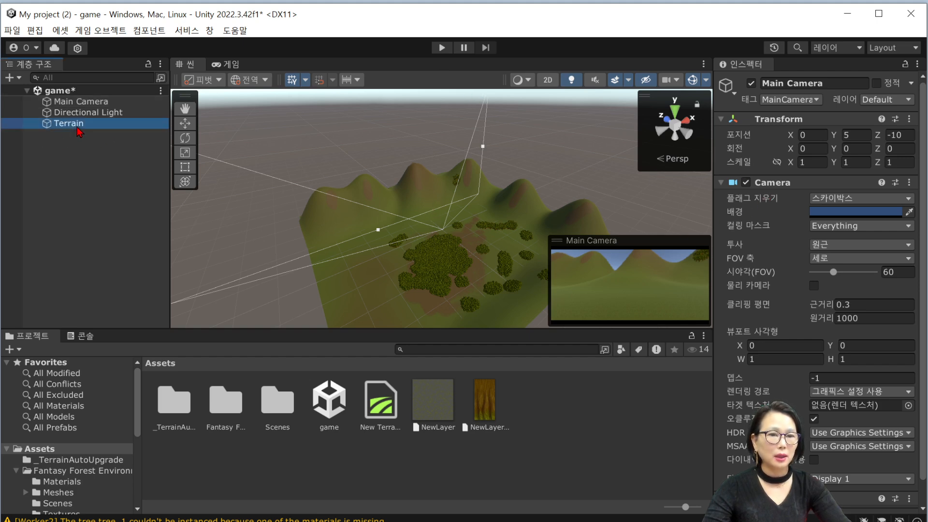
pyautogui.click(432, 227)
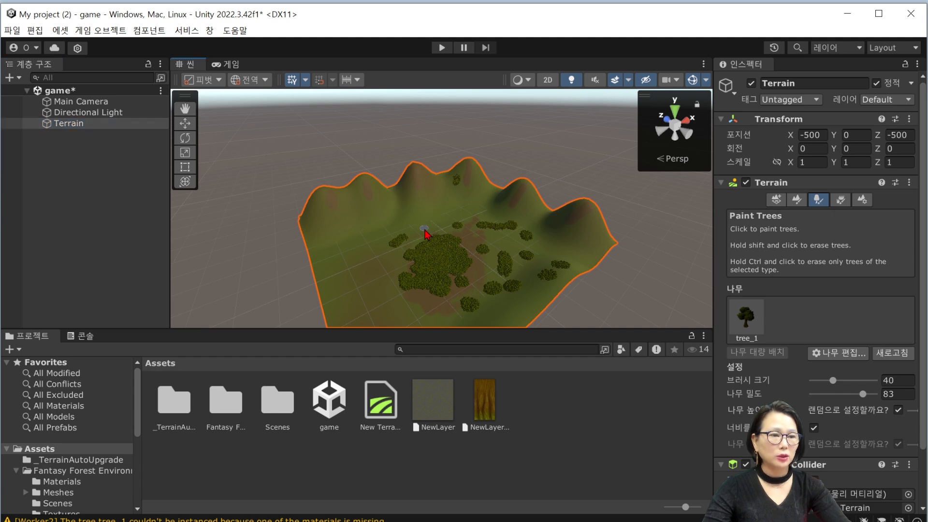
pyautogui.click(750, 326)
pyautogui.moveTo(437, 224); pyautogui.dragTo(414, 237)
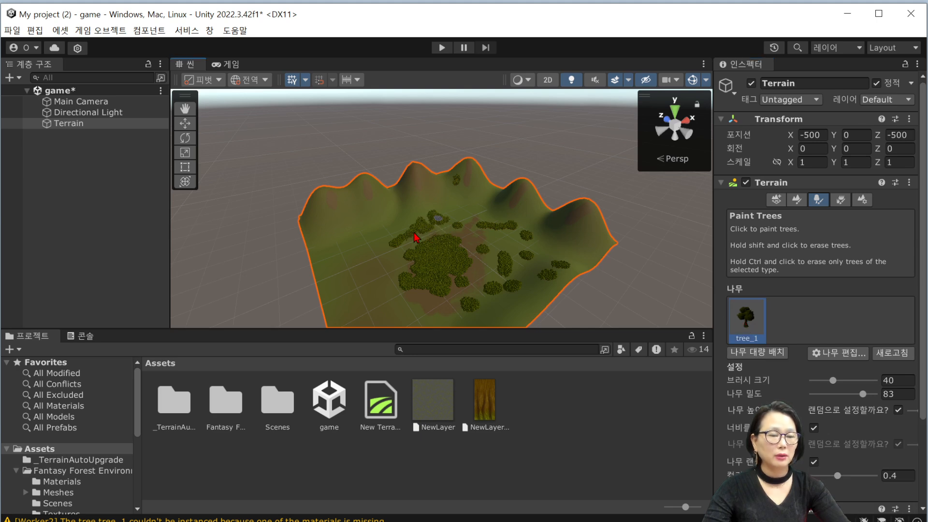
pyautogui.click(442, 48)
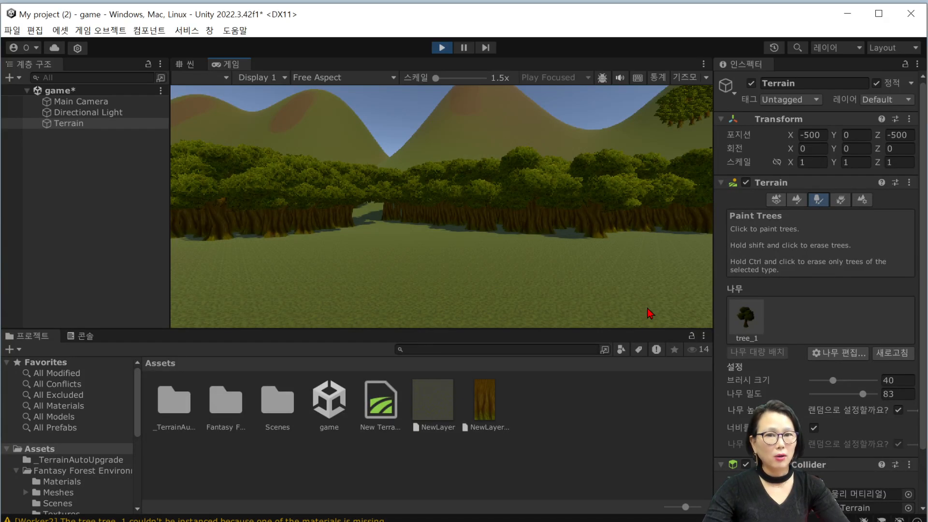
pyautogui.click(443, 47)
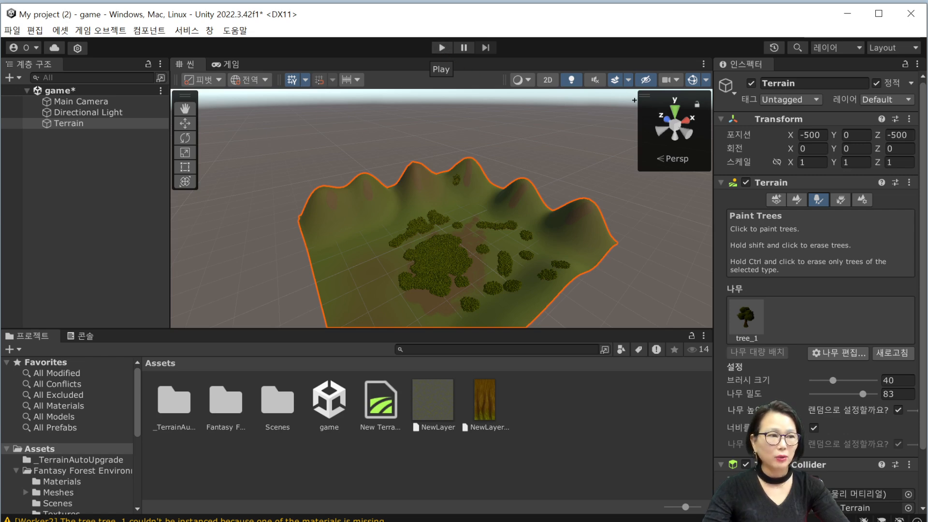
# - Activate the Move tool with the Terrain selected and view the forested terrain from a low angle
pyautogui.moveTo(642, 98); pyautogui.dragTo(709, 156)
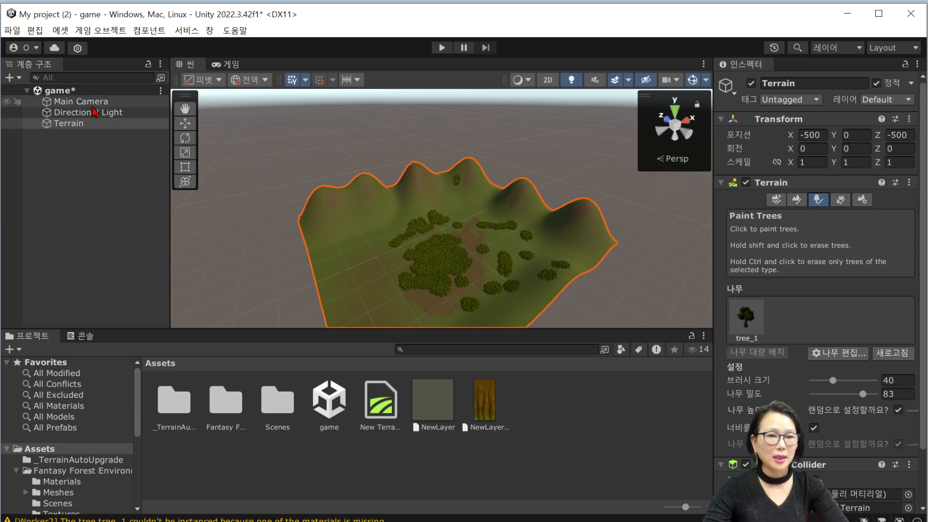
pyautogui.click(95, 126)
pyautogui.click(185, 122)
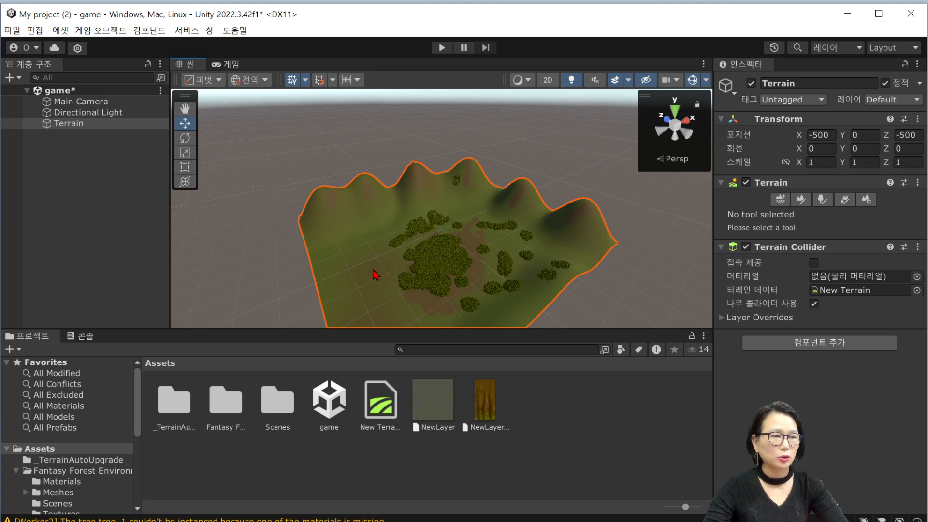
pyautogui.click(296, 259)
pyautogui.click(360, 247)
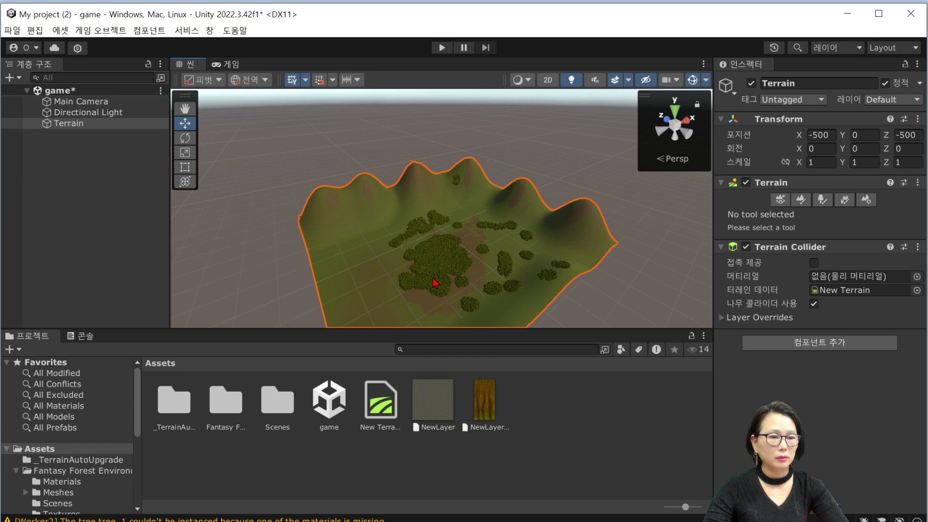
pyautogui.keyDown('alt'); pyautogui.moveTo(391, 265); pyautogui.dragTo(527, 254); pyautogui.keyUp('alt')
pyautogui.keyDown('alt'); pyautogui.moveTo(458, 297); pyautogui.dragTo(245, 216); pyautogui.keyUp('alt')
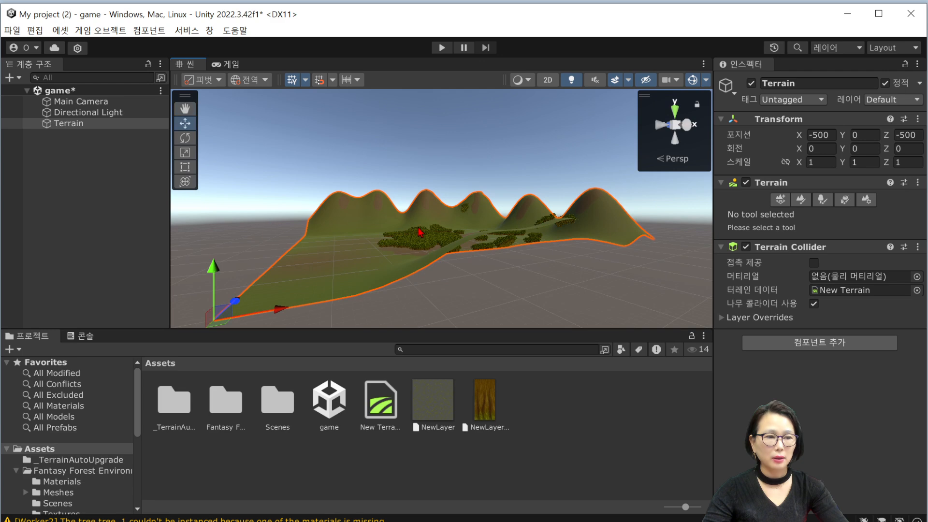
# - Move the Main Camera backward along its Z axis to view the hills and trees from farther away
pyautogui.keyDown('alt'); pyautogui.moveTo(445, 230); pyautogui.dragTo(523, 271); pyautogui.keyUp('alt')
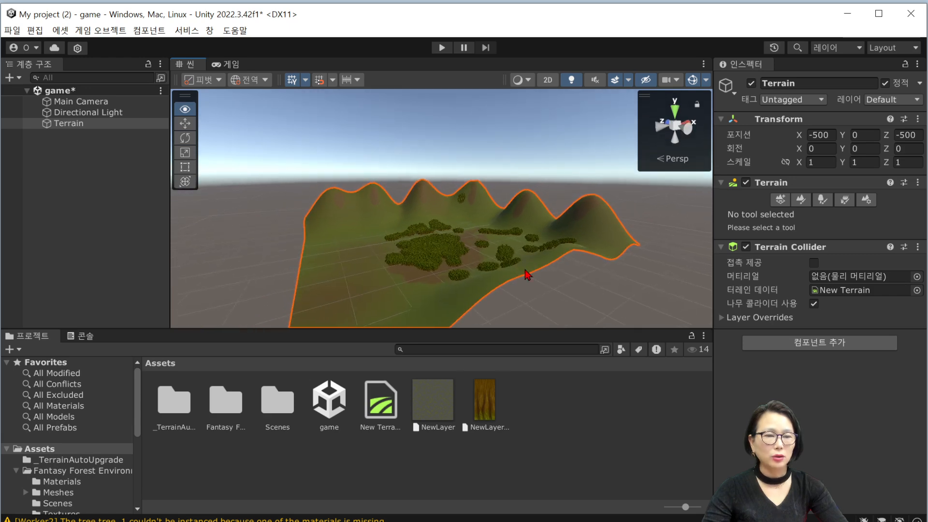
pyautogui.doubleClick(124, 128)
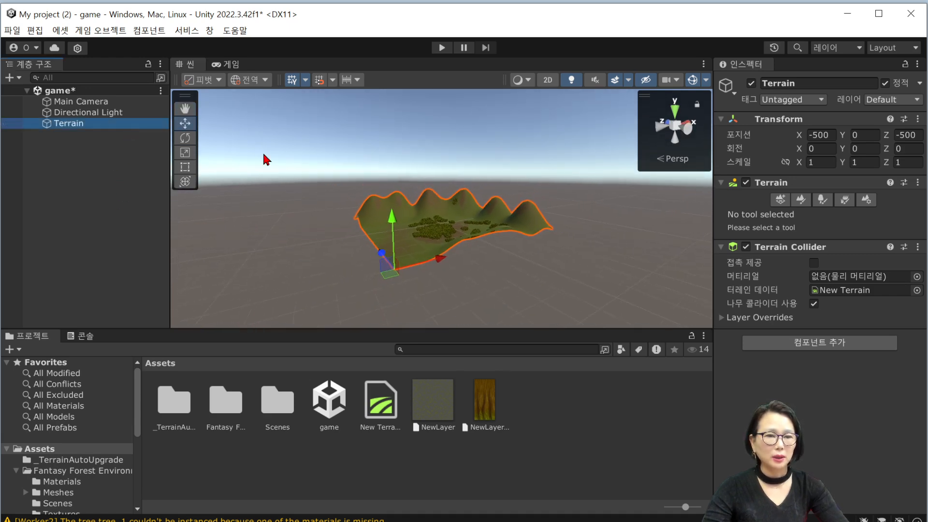
pyautogui.scroll(8, 491, 259)
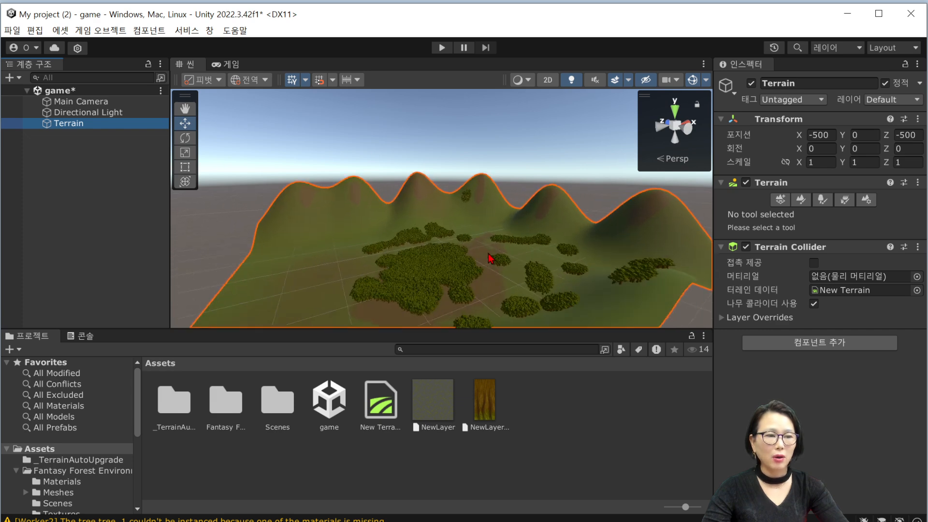
pyautogui.scroll(3, 490, 258)
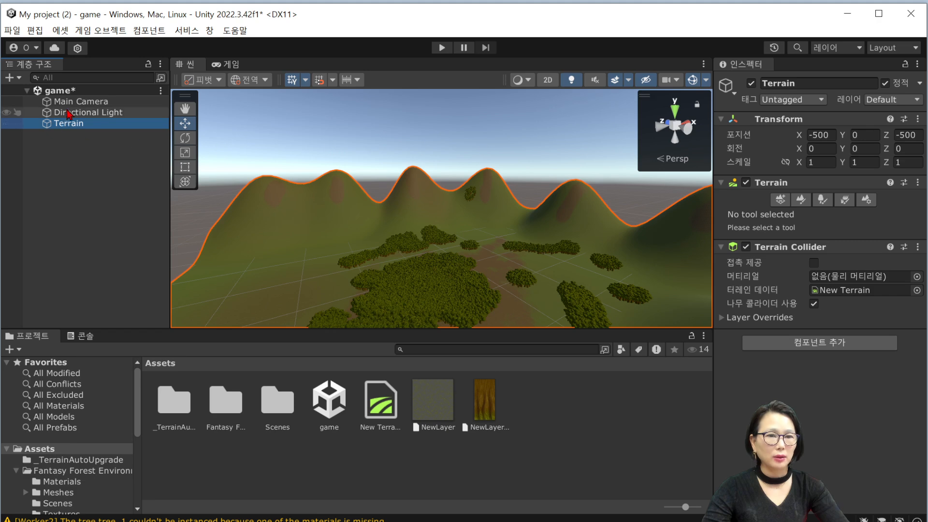
pyautogui.click(85, 103)
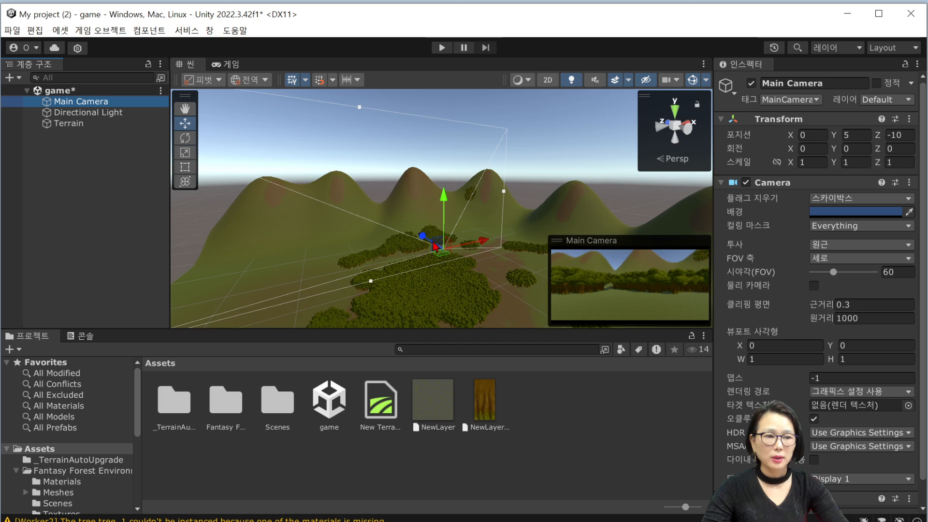
pyautogui.moveTo(424, 240); pyautogui.dragTo(404, 260)
pyautogui.moveTo(439, 285); pyautogui.dragTo(478, 315)
# - Set the Main Camera's Z position to -10
pyautogui.click(900, 135)
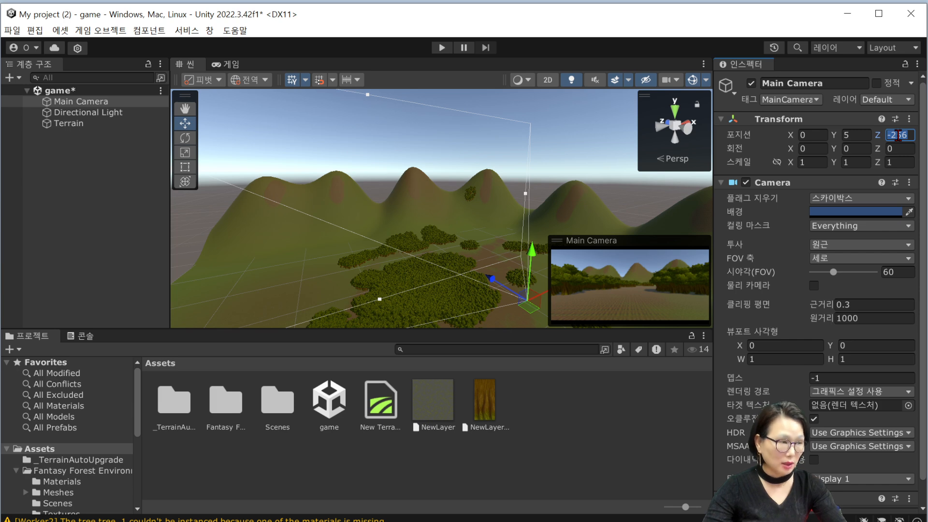
pyautogui.write('-10')
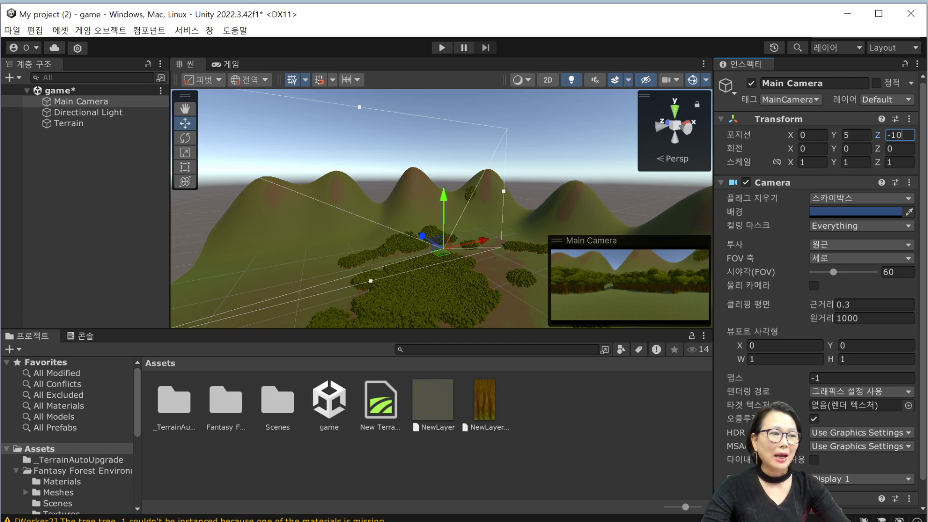
pyautogui.click(863, 139)
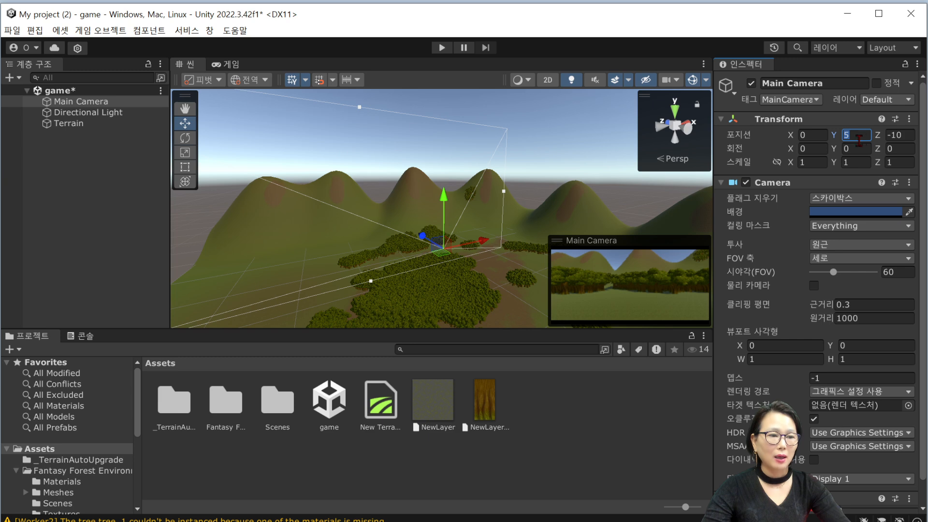
# - Erase the painted tree_1 groves from the Terrain's bark patch and the surrounding valley with the Paint Trees tool
pyautogui.click(92, 126)
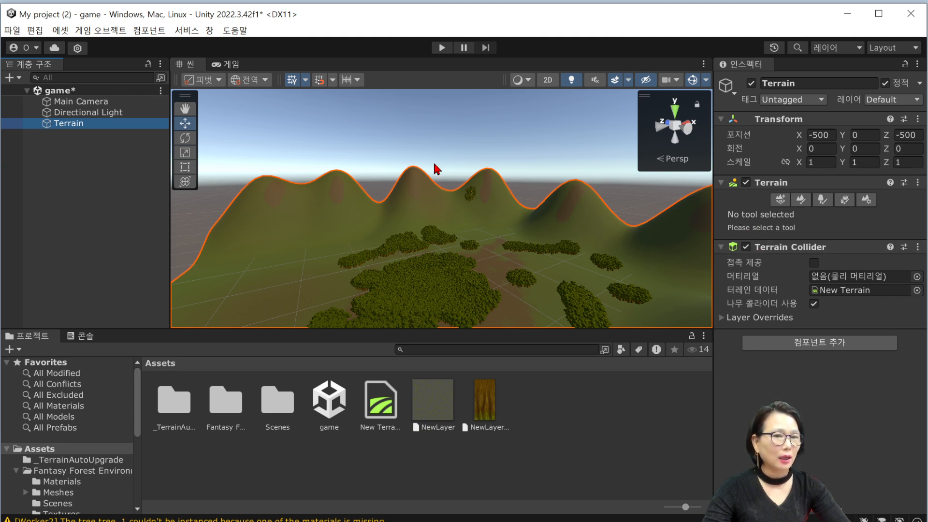
pyautogui.click(825, 203)
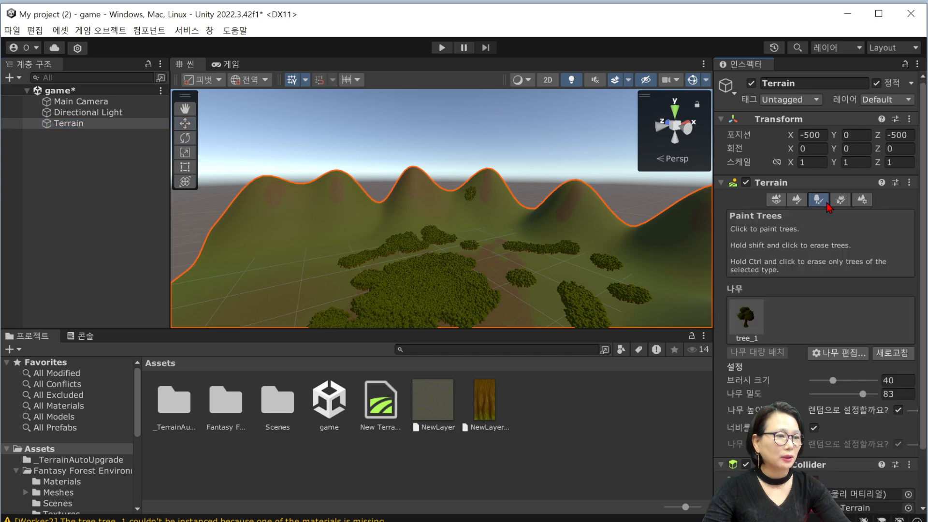
pyautogui.click(747, 323)
pyautogui.moveTo(463, 281)
pyautogui.keyDown('shift'); pyautogui.mouseDown()
pyautogui.moveTo(439, 273)
pyautogui.moveTo(453, 285)
pyautogui.moveTo(400, 290)
pyautogui.moveTo(415, 265)
pyautogui.moveTo(435, 263)
pyautogui.moveTo(417, 275)
pyautogui.moveTo(441, 274)
pyautogui.moveTo(408, 276)
pyautogui.moveTo(451, 263)
pyautogui.moveTo(420, 287)
pyautogui.moveTo(476, 271)
pyautogui.moveTo(420, 293)
pyautogui.mouseUp(); pyautogui.keyUp('shift')
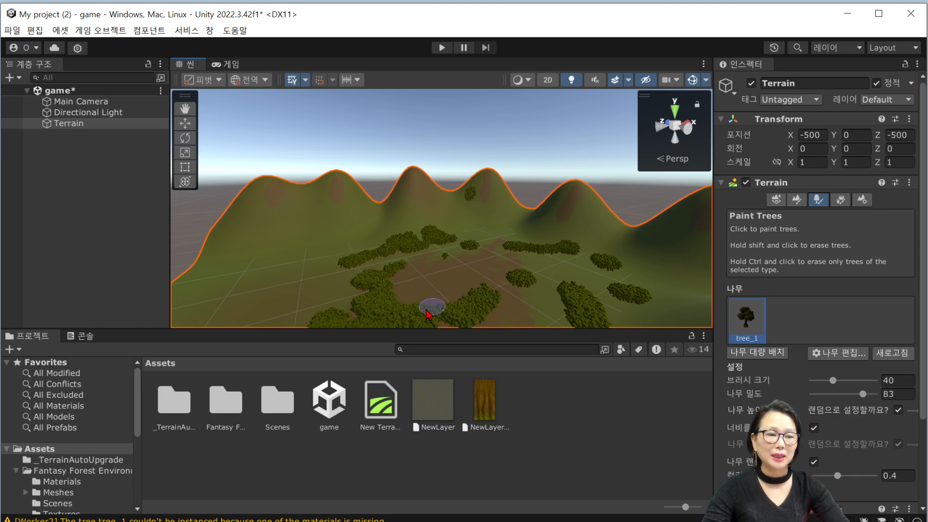
pyautogui.moveTo(392, 287)
pyautogui.keyDown('shift'); pyautogui.mouseDown()
pyautogui.moveTo(358, 307)
pyautogui.moveTo(441, 311)
pyautogui.moveTo(477, 295)
pyautogui.moveTo(426, 324)
pyautogui.moveTo(363, 324)
pyautogui.moveTo(341, 304)
pyautogui.moveTo(344, 291)
pyautogui.moveTo(360, 305)
pyautogui.moveTo(371, 252)
pyautogui.moveTo(346, 273)
pyautogui.moveTo(406, 244)
pyautogui.moveTo(427, 268)
pyautogui.moveTo(526, 282)
pyautogui.moveTo(687, 273)
pyautogui.moveTo(629, 295)
pyautogui.moveTo(629, 314)
pyautogui.moveTo(600, 296)
pyautogui.moveTo(449, 266)
pyautogui.moveTo(517, 279)
pyautogui.moveTo(451, 244)
pyautogui.moveTo(447, 265)
pyautogui.moveTo(478, 193)
pyautogui.moveTo(368, 263)
pyautogui.moveTo(459, 265)
pyautogui.moveTo(439, 259)
pyautogui.mouseUp(); pyautogui.keyUp('shift')
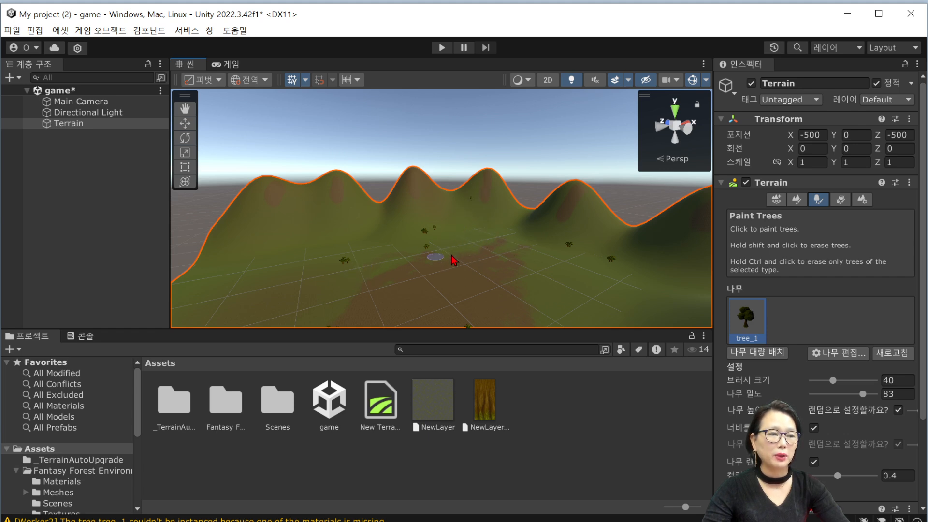
# - Mass-place 100 tree_1 trees across the Terrain, keeping the existing trees, and test the scene in Play mode
pyautogui.click(766, 353)
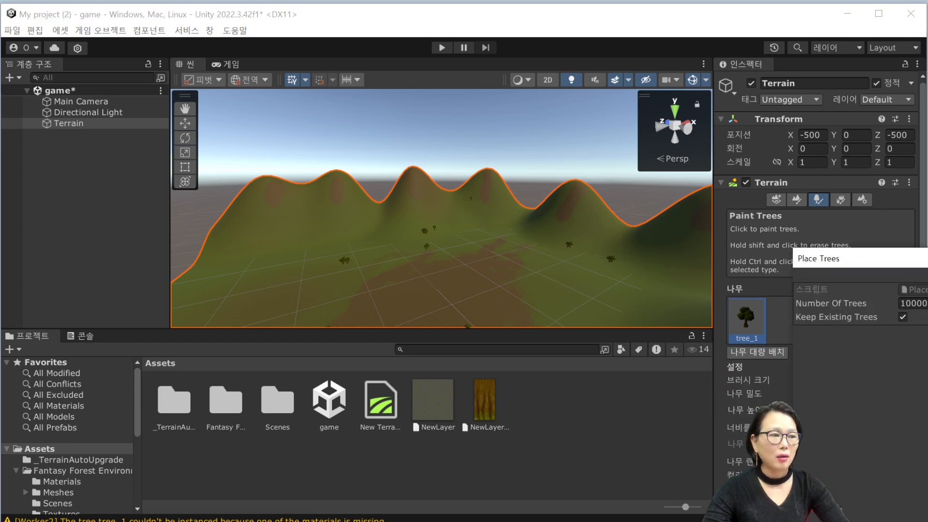
pyautogui.click(845, 306)
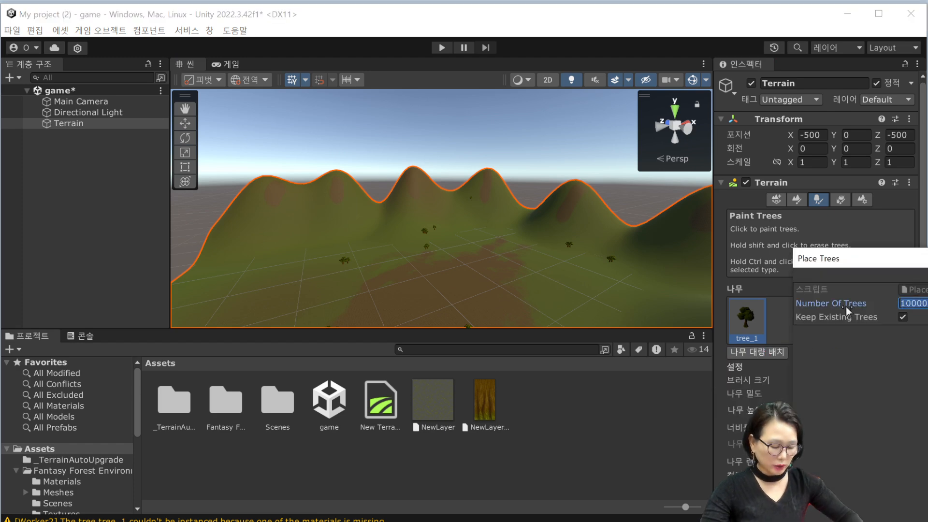
pyautogui.write('100')
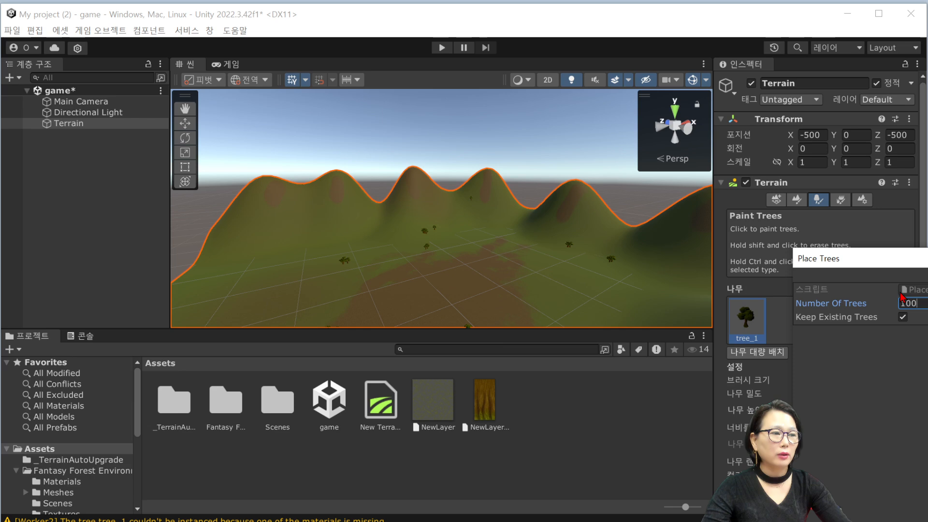
pyautogui.moveTo(876, 262); pyautogui.dragTo(411, 154)
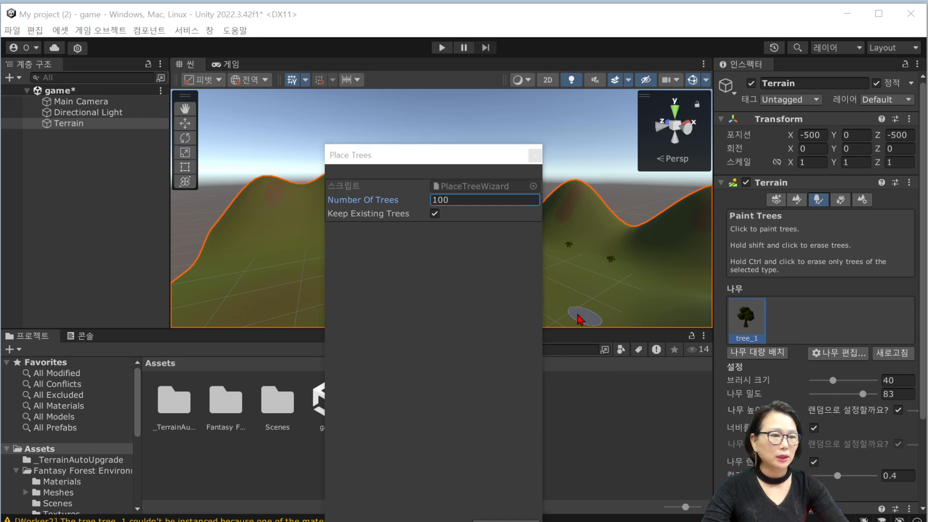
pyautogui.moveTo(426, 156); pyautogui.dragTo(356, 91)
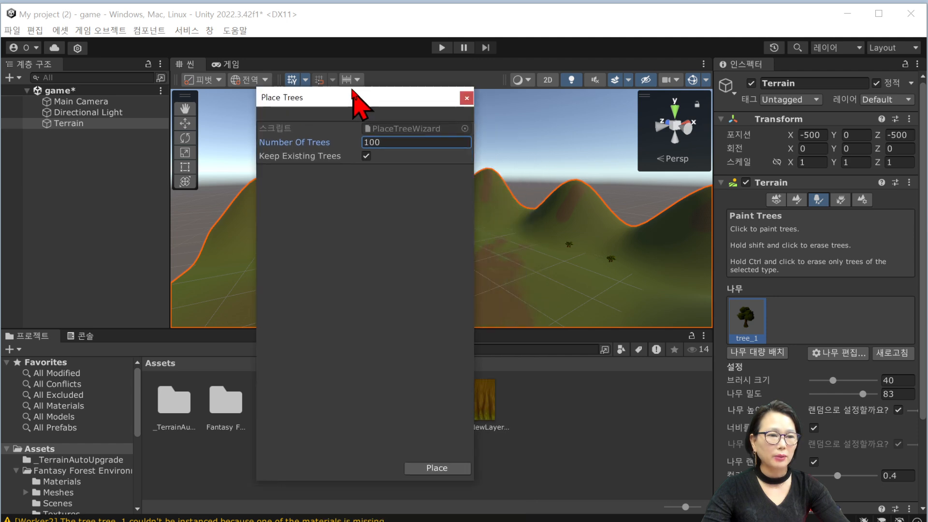
pyautogui.click(441, 465)
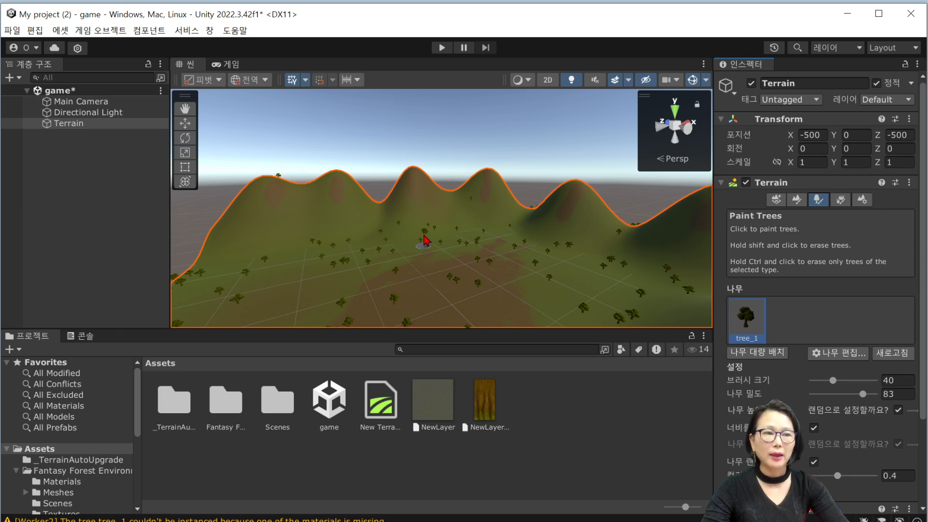
pyautogui.click(441, 47)
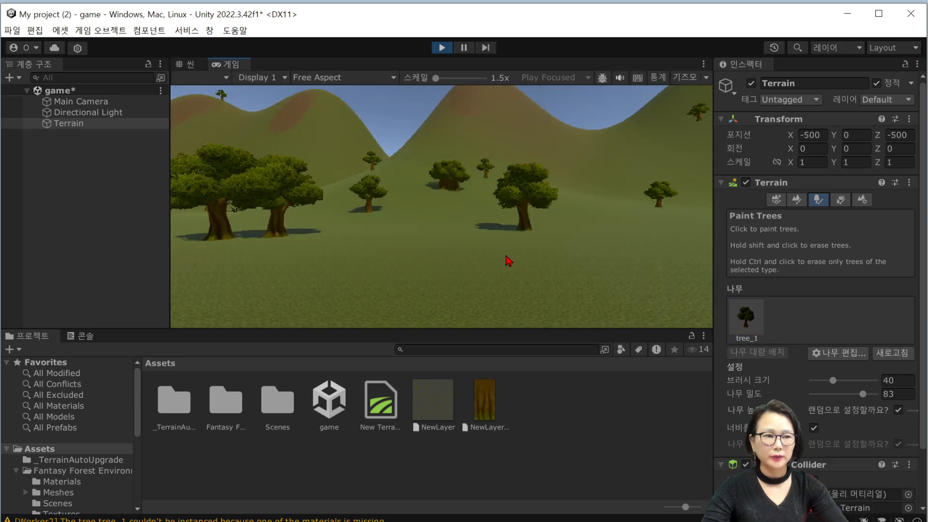
pyautogui.click(442, 48)
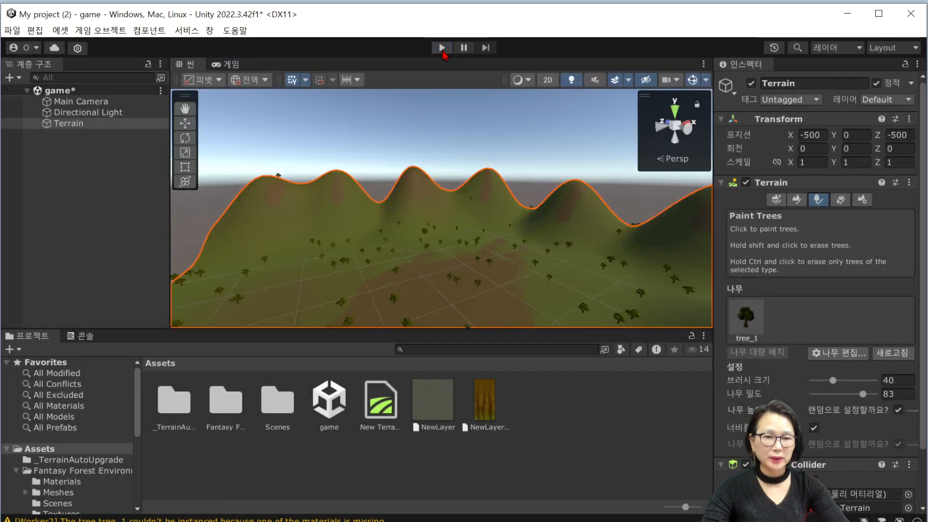